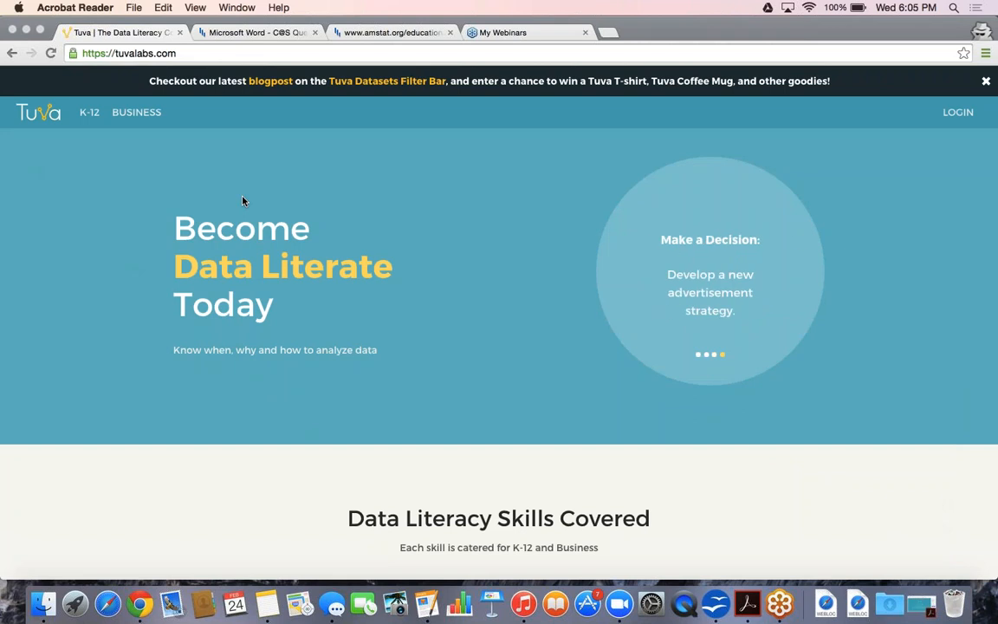
- In Chrome, open Tuva's K-12 section and its Tuva Datasets catalogue
{"action": "left_click", "coordinate": [25, 582]}
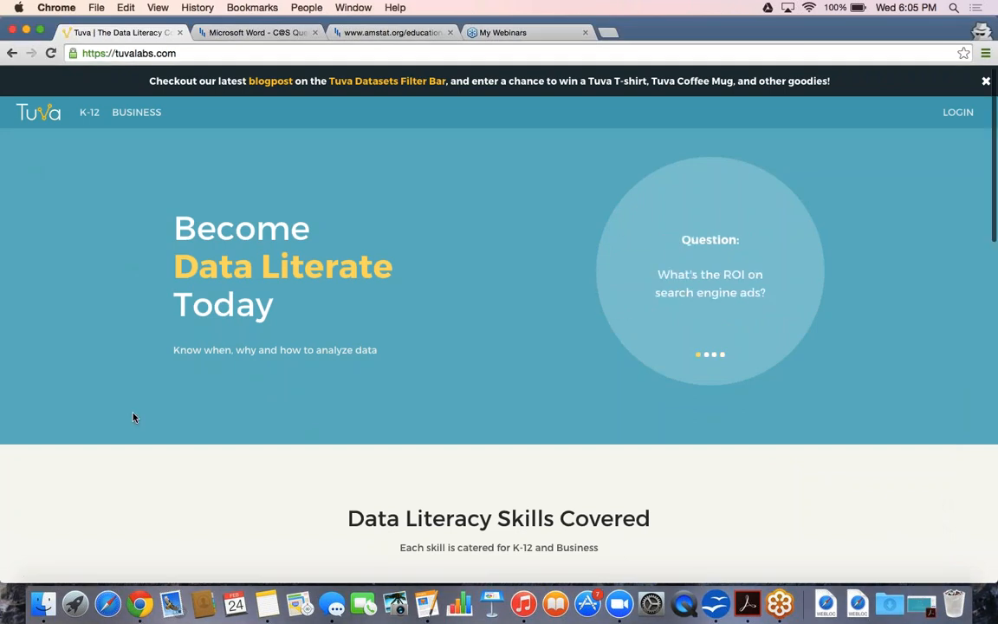
{"action": "scroll", "coordinate": [169, 180], "scroll_direction": "down", "scroll_amount": 1}
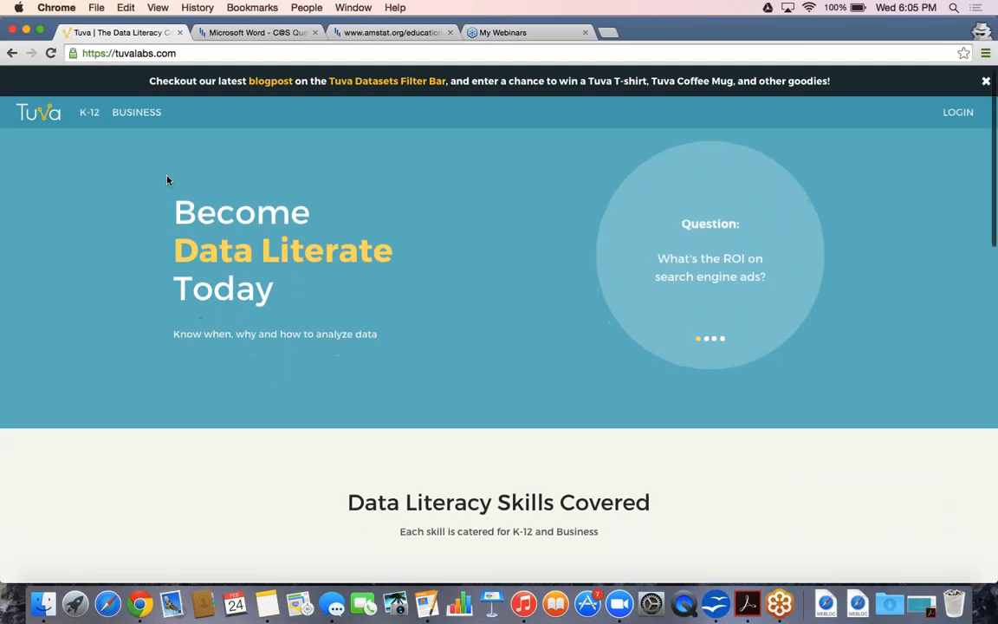
{"action": "left_click", "coordinate": [89, 122]}
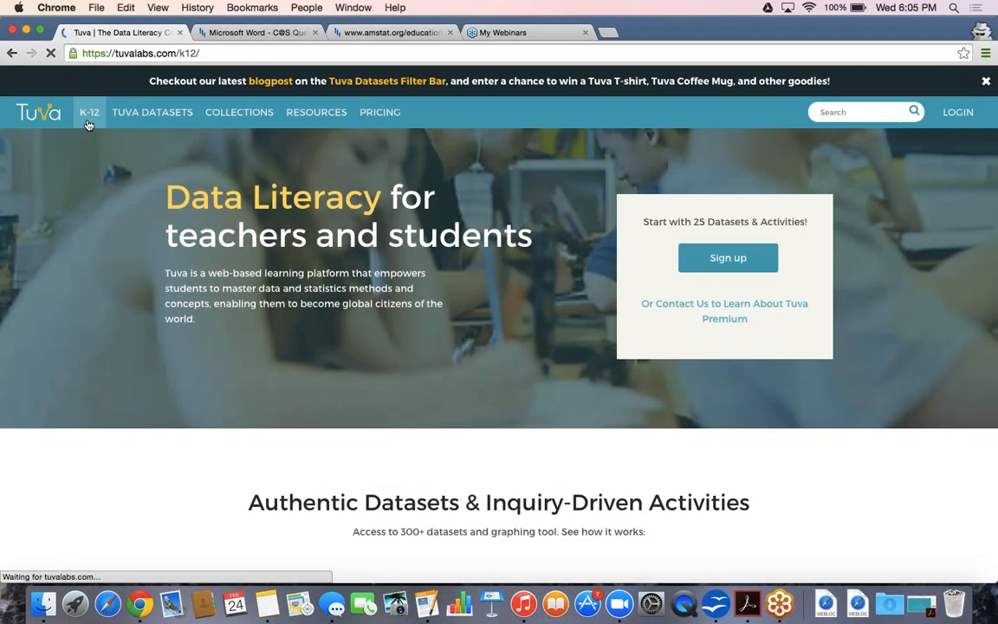
{"action": "scroll", "coordinate": [203, 183], "scroll_direction": "down", "scroll_amount": 2}
{"action": "scroll", "coordinate": [227, 208], "scroll_direction": "down", "scroll_amount": 1}
{"action": "left_click", "coordinate": [153, 113]}
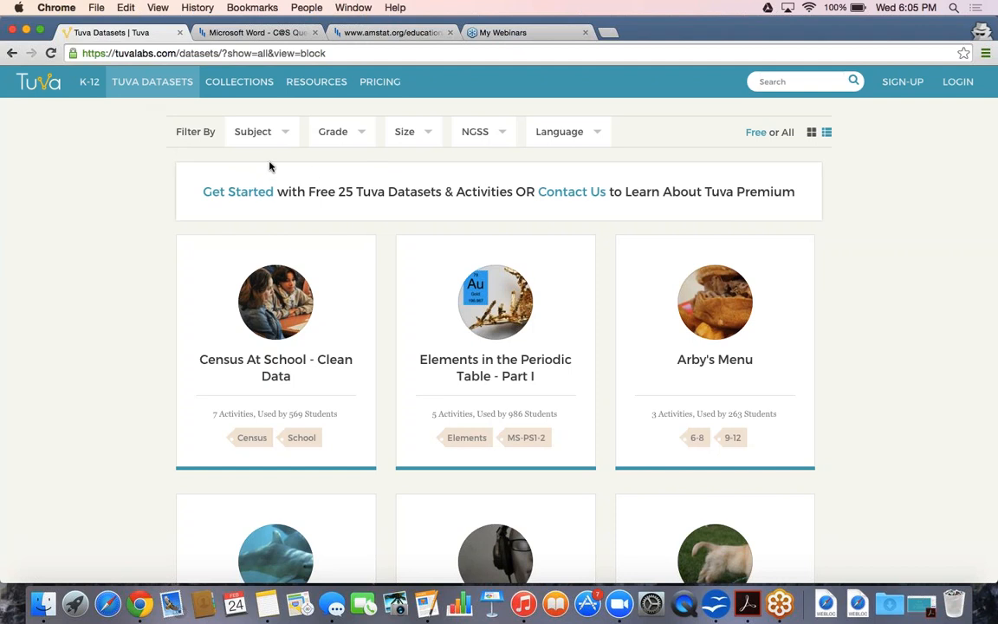
- Review the Size, NGSS and Language filters, then show only Free datasets
{"action": "left_click", "coordinate": [403, 145]}
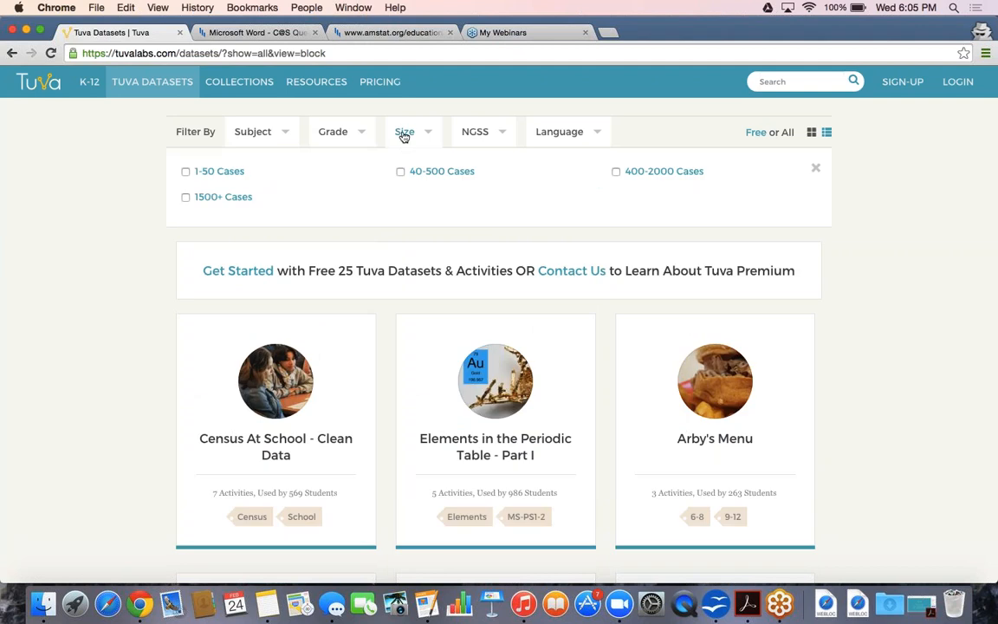
{"action": "left_click", "coordinate": [471, 133]}
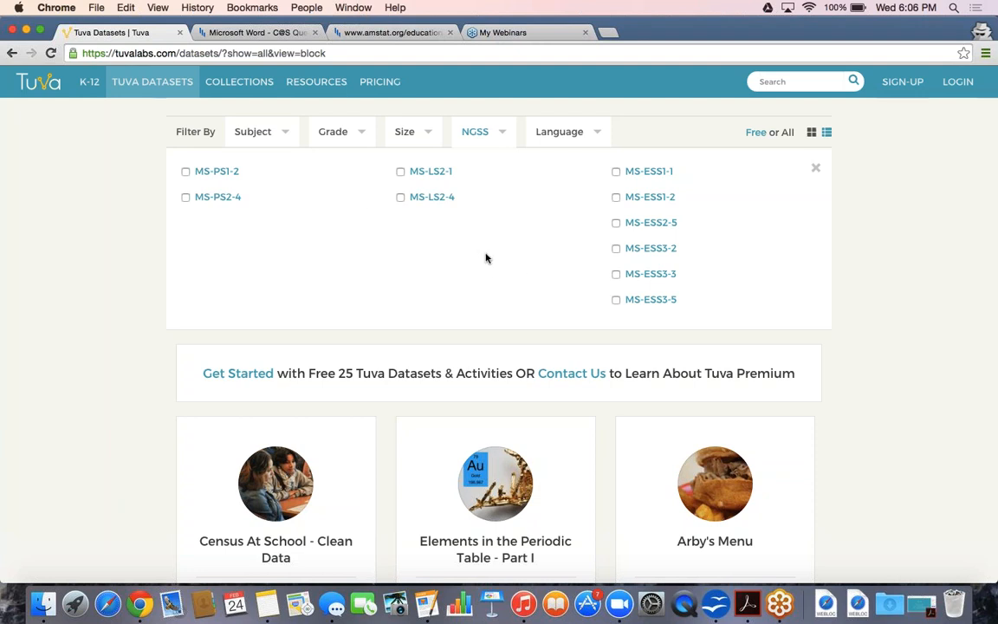
{"action": "left_click", "coordinate": [542, 140]}
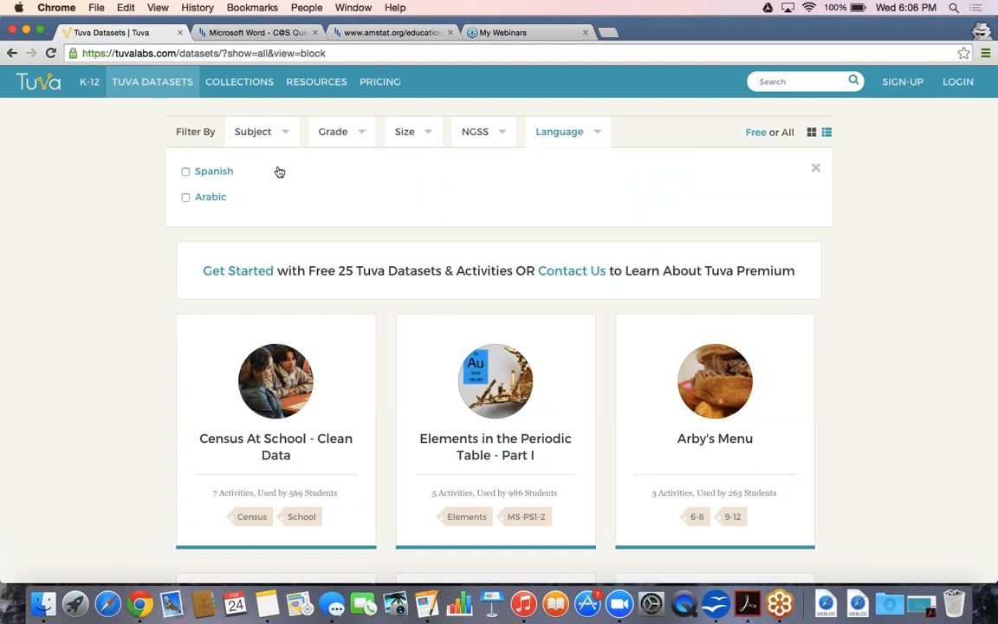
{"action": "left_click", "coordinate": [756, 132]}
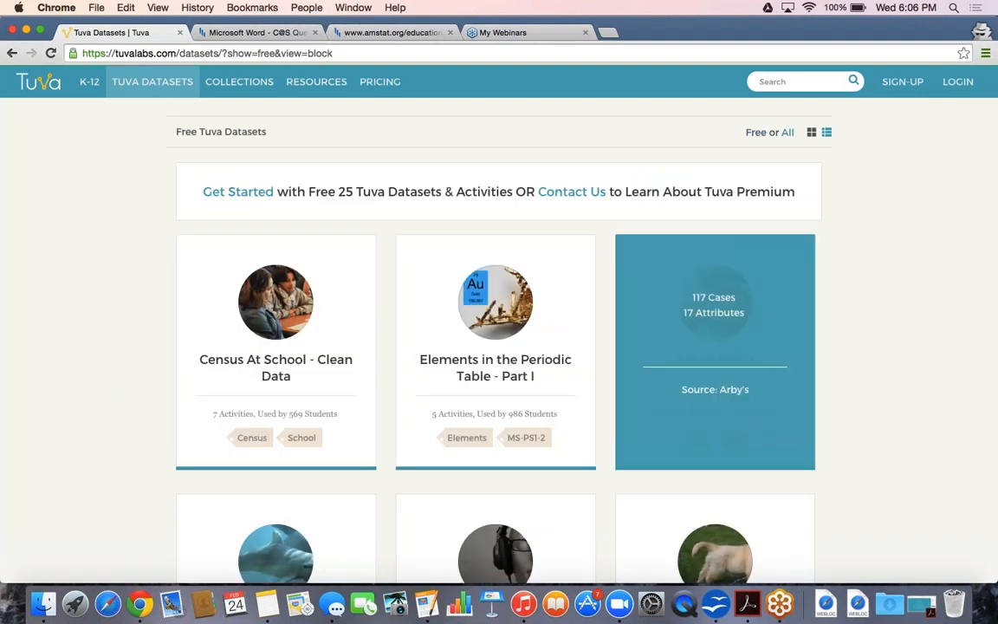
{"action": "scroll", "coordinate": [760, 168], "scroll_direction": "down", "scroll_amount": 3}
{"action": "scroll", "coordinate": [761, 174], "scroll_direction": "up", "scroll_amount": 2}
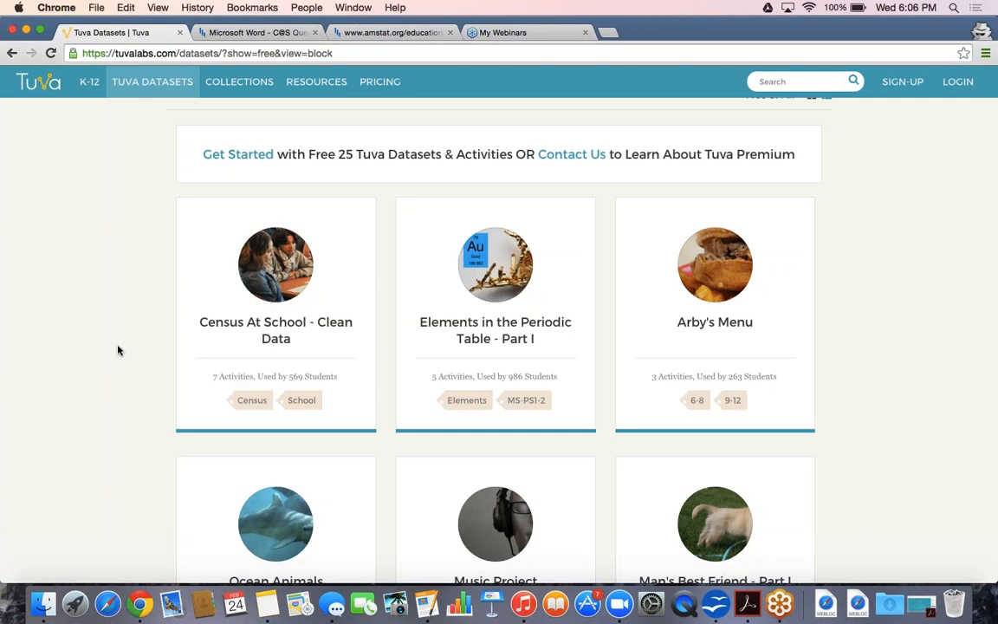
- Open Census At School - Clean Data with Activities hidden, then view the questionnaire PDF
{"action": "left_click", "coordinate": [190, 320]}
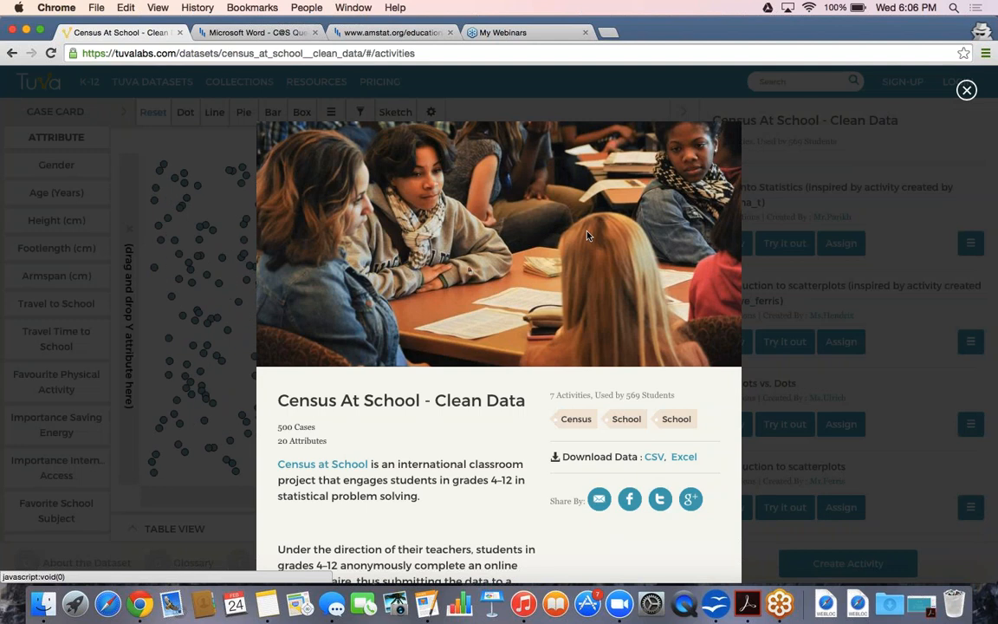
{"action": "left_click", "coordinate": [965, 92]}
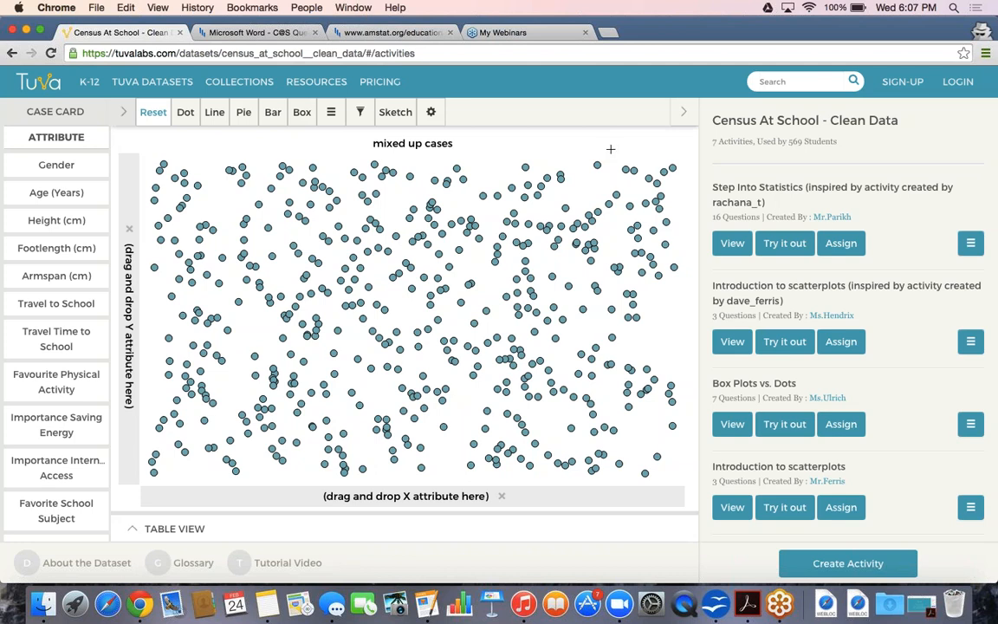
{"action": "left_click", "coordinate": [682, 116]}
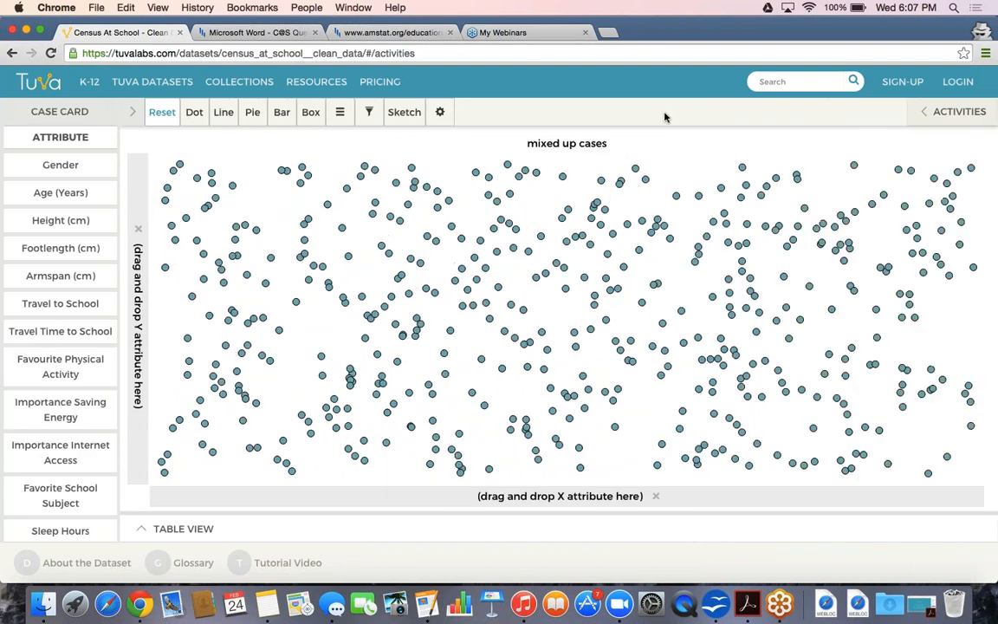
{"action": "left_click", "coordinate": [251, 32]}
{"action": "scroll", "coordinate": [279, 204], "scroll_direction": "down", "scroll_amount": 3}
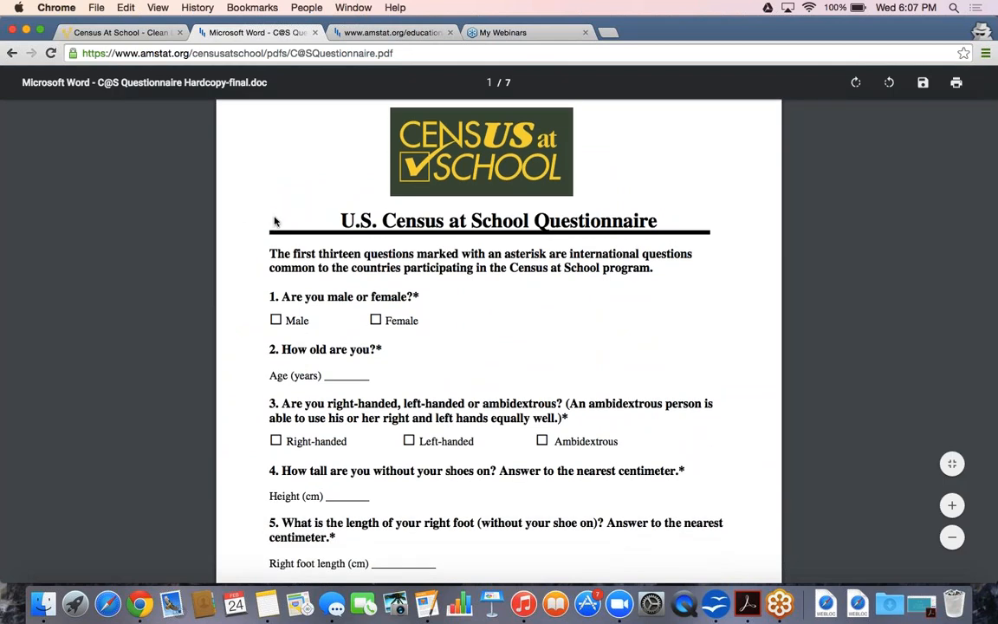
- Read through the questionnaire PDF pages, then go back to the Census At School tab
{"action": "scroll", "coordinate": [274, 226], "scroll_direction": "down", "scroll_amount": 15}
{"action": "scroll", "coordinate": [274, 200], "scroll_direction": "down", "scroll_amount": 15}
{"action": "scroll", "coordinate": [274, 198], "scroll_direction": "down", "scroll_amount": 3}
{"action": "scroll", "coordinate": [274, 196], "scroll_direction": "up", "scroll_amount": 2}
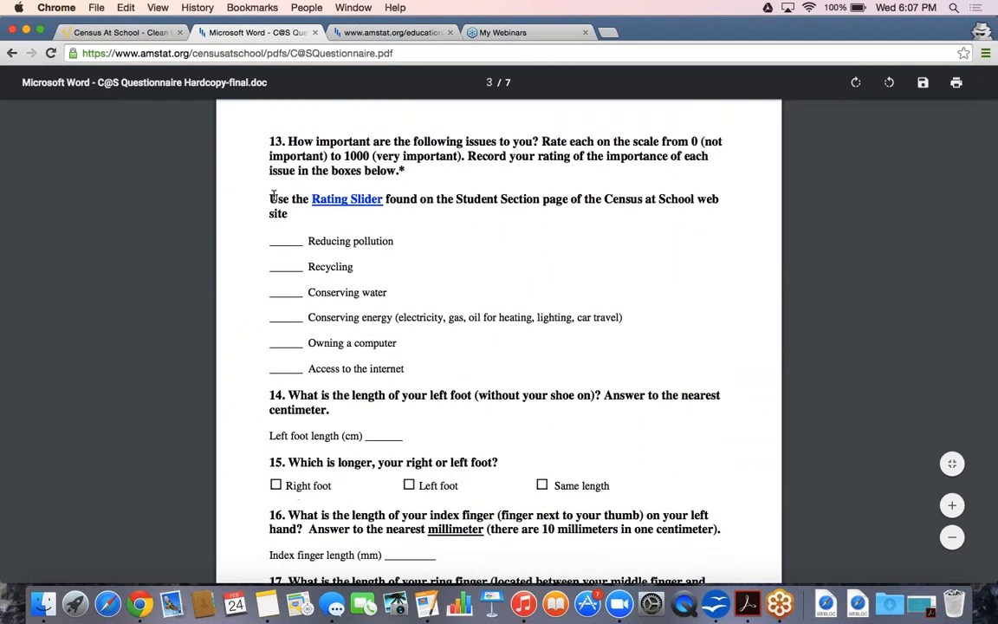
{"action": "scroll", "coordinate": [274, 197], "scroll_direction": "down", "scroll_amount": 5}
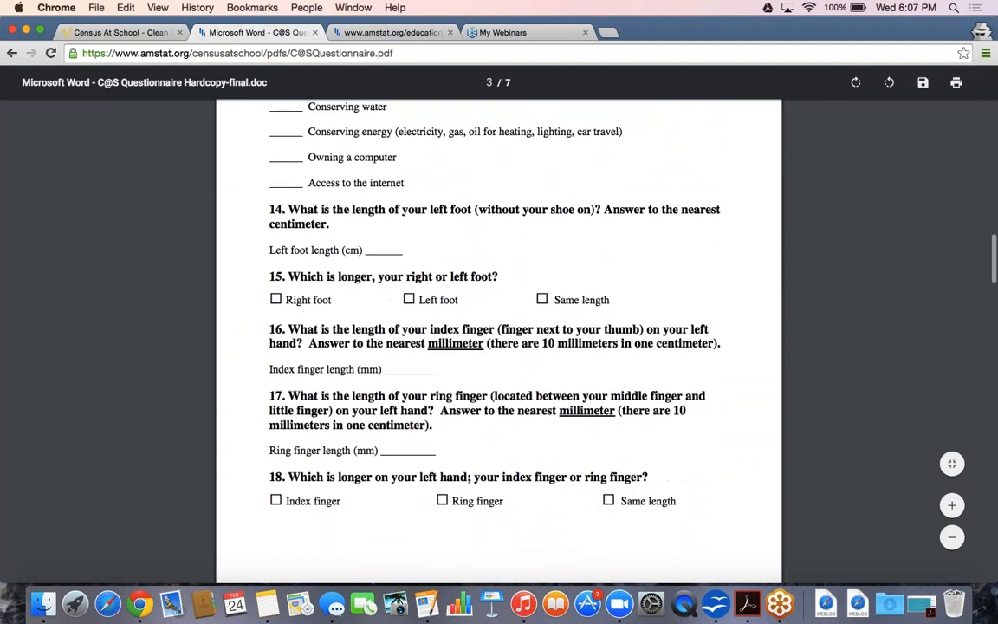
{"action": "scroll", "coordinate": [498, 347], "scroll_direction": "up", "scroll_amount": 8}
{"action": "scroll", "coordinate": [498, 346], "scroll_direction": "up", "scroll_amount": 13}
{"action": "scroll", "coordinate": [271, 182], "scroll_direction": "down", "scroll_amount": 20}
{"action": "scroll", "coordinate": [272, 182], "scroll_direction": "down", "scroll_amount": 7}
{"action": "scroll", "coordinate": [498, 346], "scroll_direction": "down", "scroll_amount": 3}
{"action": "scroll", "coordinate": [498, 347], "scroll_direction": "down", "scroll_amount": 13}
{"action": "scroll", "coordinate": [498, 346], "scroll_direction": "up", "scroll_amount": 19}
{"action": "scroll", "coordinate": [499, 347], "scroll_direction": "up", "scroll_amount": 20}
{"action": "scroll", "coordinate": [498, 347], "scroll_direction": "up", "scroll_amount": 8}
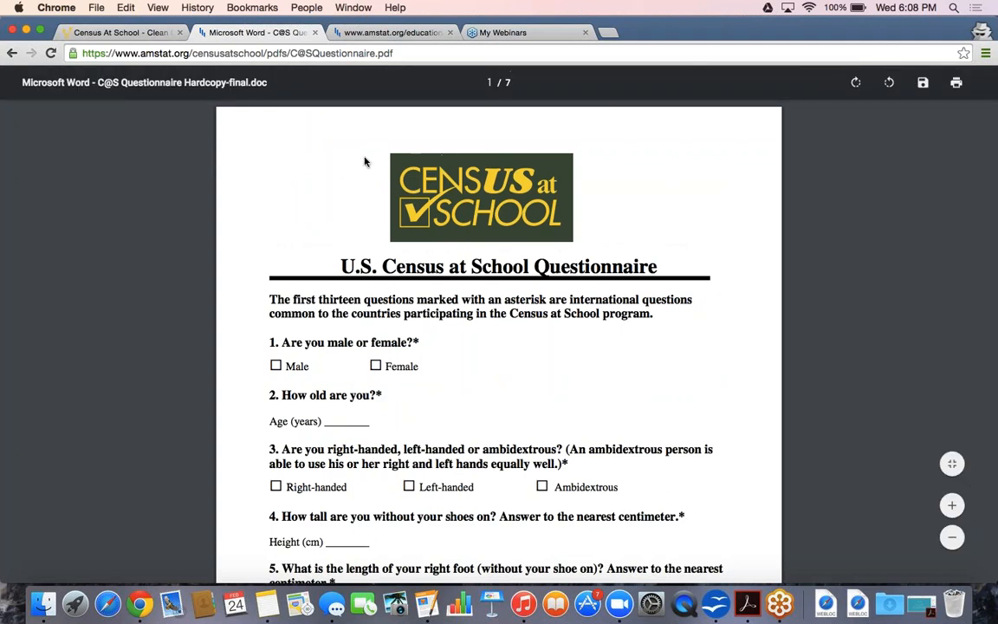
{"action": "left_click", "coordinate": [128, 34]}
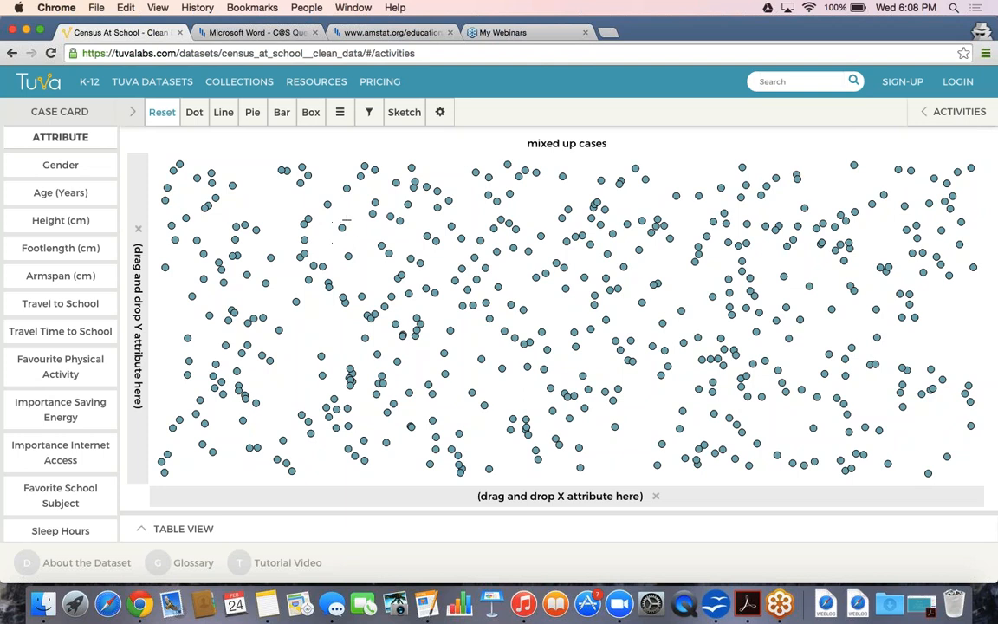
- Expand the Census At School case table and browse the cases' gender, age and height
{"action": "left_click", "coordinate": [260, 534]}
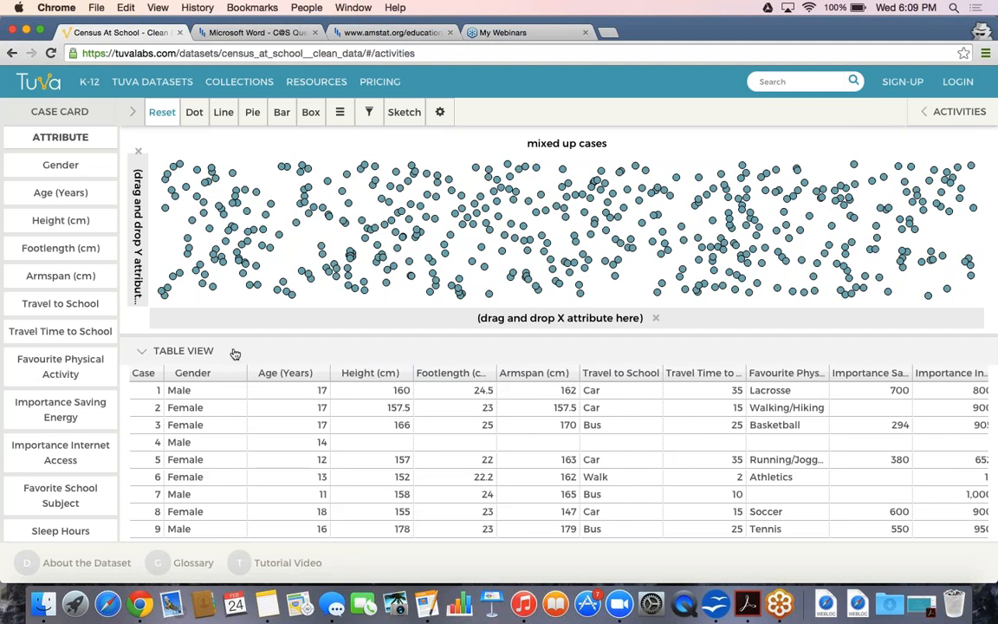
{"action": "scroll", "coordinate": [252, 439], "scroll_direction": "down", "scroll_amount": 10}
{"action": "scroll", "coordinate": [252, 442], "scroll_direction": "down", "scroll_amount": 15}
{"action": "scroll", "coordinate": [252, 442], "scroll_direction": "down", "scroll_amount": 4}
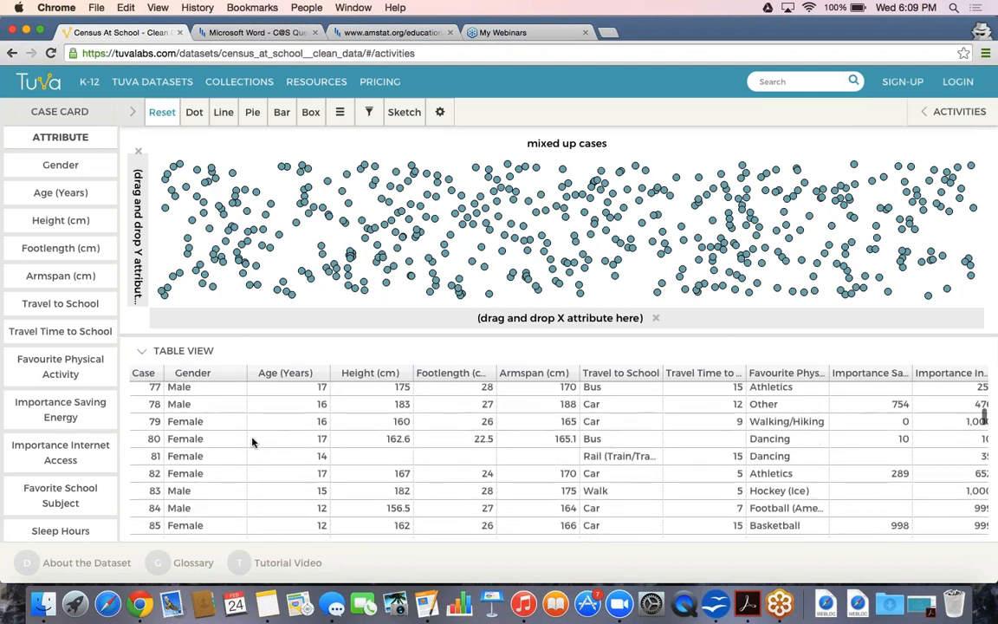
{"action": "scroll", "coordinate": [252, 443], "scroll_direction": "down", "scroll_amount": 4}
{"action": "scroll", "coordinate": [252, 442], "scroll_direction": "down", "scroll_amount": 5}
{"action": "scroll", "coordinate": [252, 442], "scroll_direction": "down", "scroll_amount": 15}
{"action": "scroll", "coordinate": [253, 443], "scroll_direction": "down", "scroll_amount": 4}
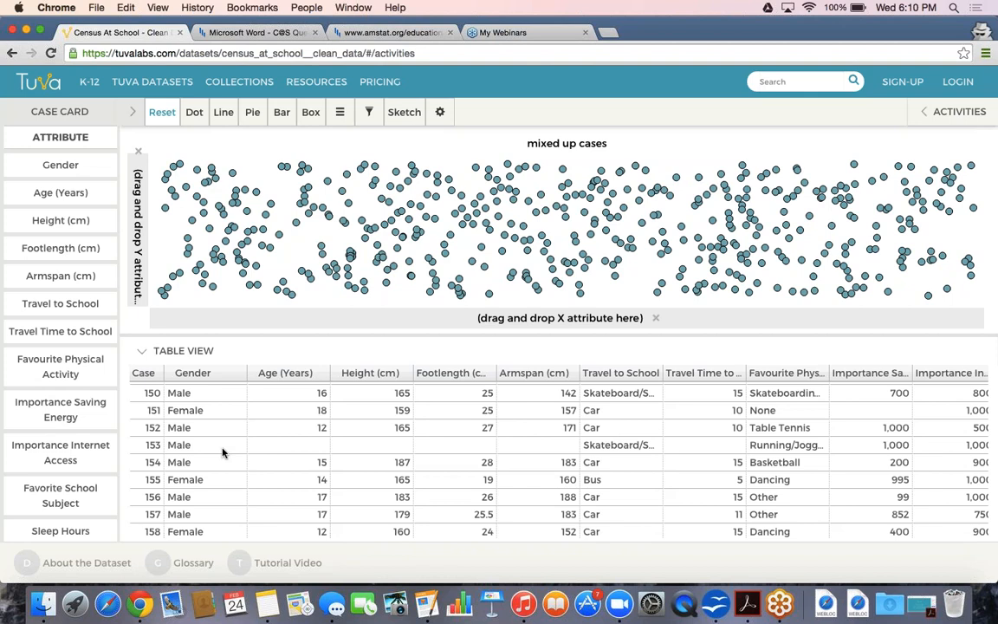
{"action": "scroll", "coordinate": [222, 452], "scroll_direction": "down", "scroll_amount": 2}
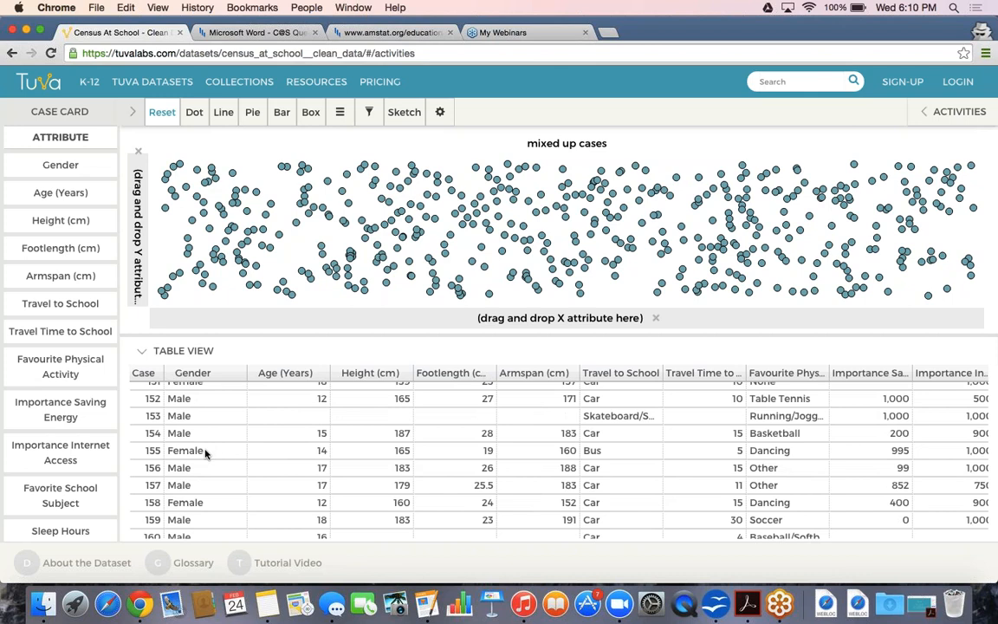
- Highlight cases 155 and 188, collapse the table, and show case 188's card
{"action": "left_click", "coordinate": [206, 453]}
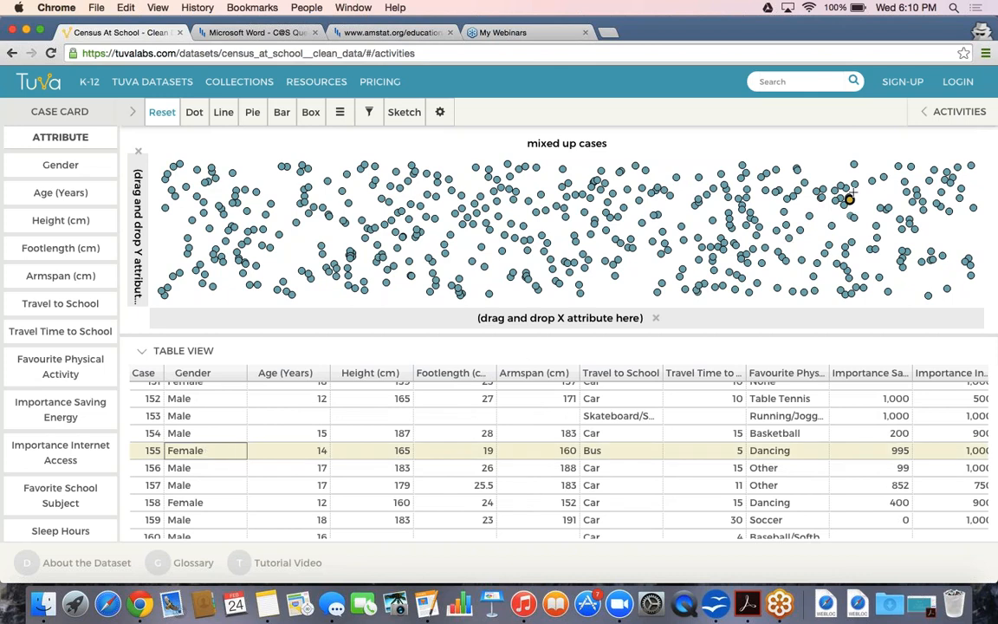
{"action": "mouse_move", "coordinate": [850, 203]}
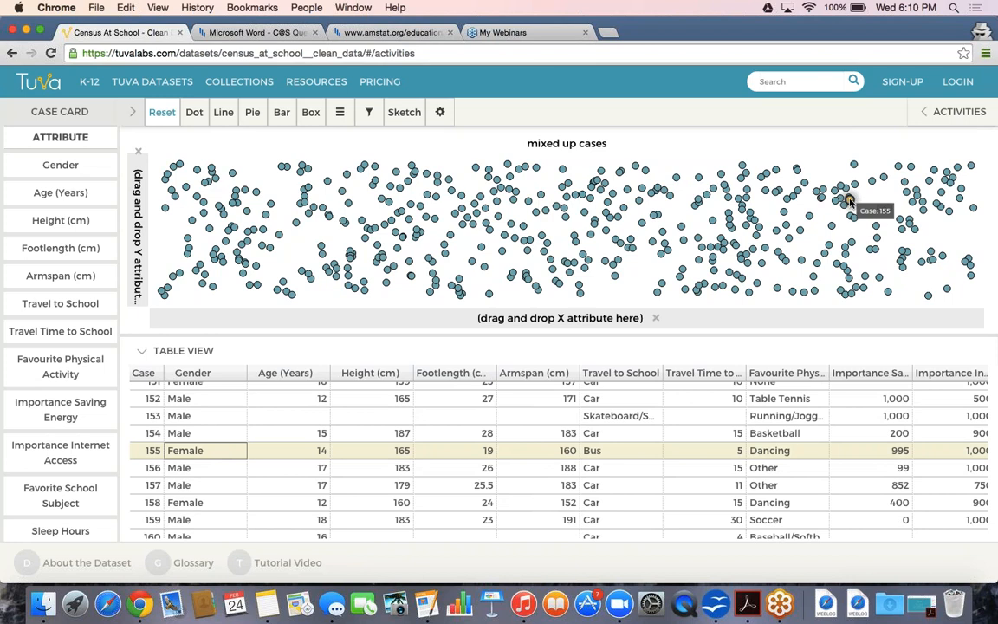
{"action": "scroll", "coordinate": [397, 479], "scroll_direction": "down", "scroll_amount": 5}
{"action": "scroll", "coordinate": [379, 512], "scroll_direction": "down", "scroll_amount": 8}
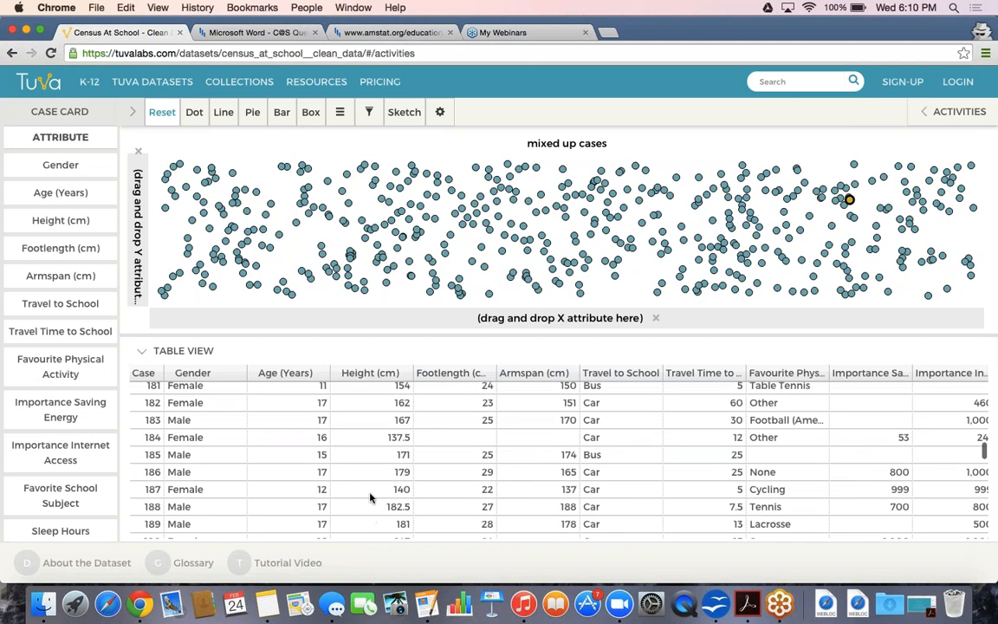
{"action": "left_click", "coordinate": [354, 508]}
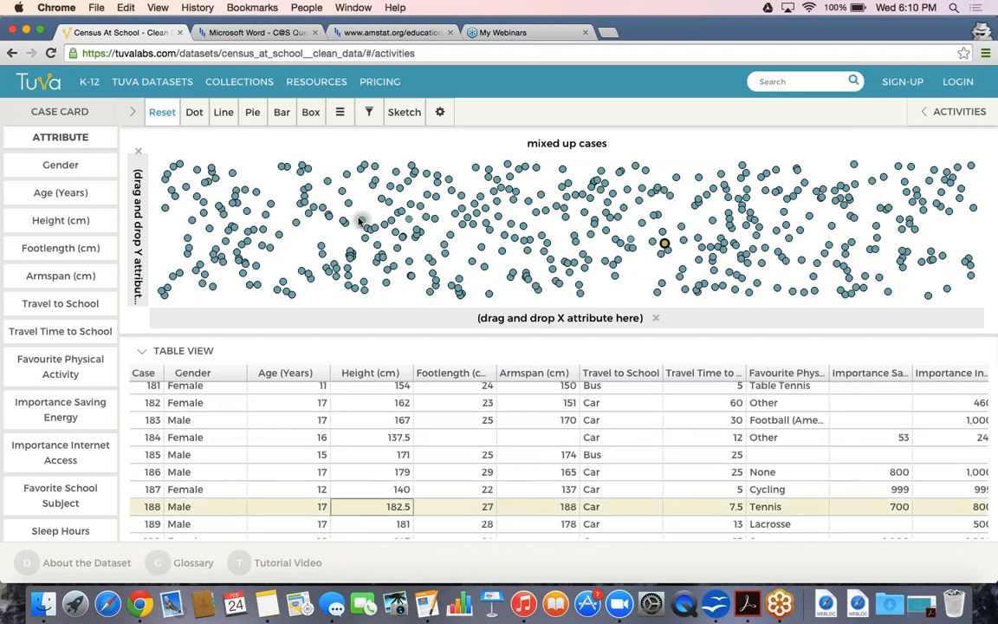
{"action": "left_click", "coordinate": [219, 352]}
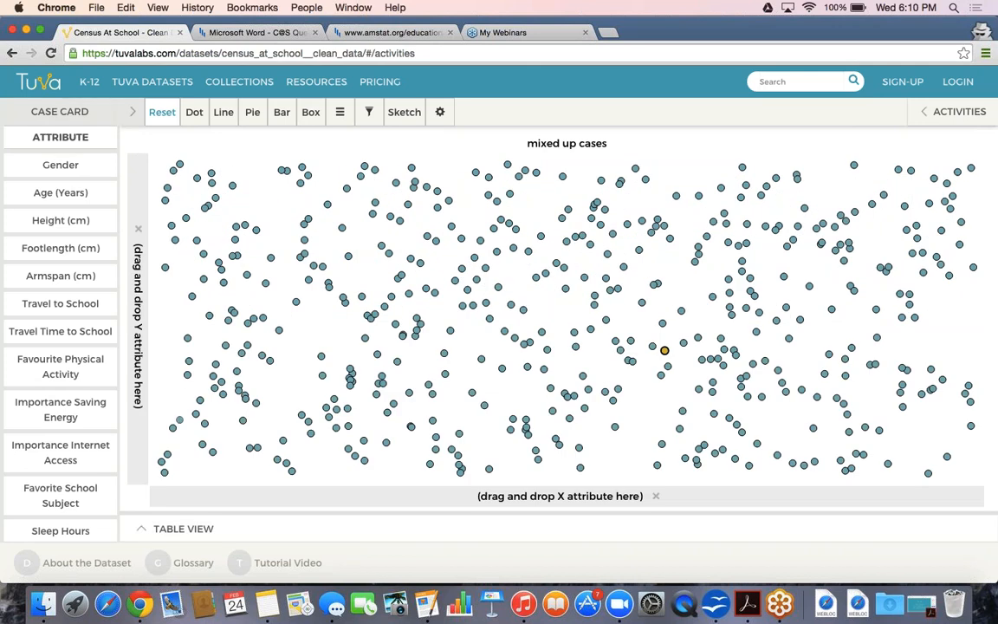
{"action": "left_click", "coordinate": [116, 107]}
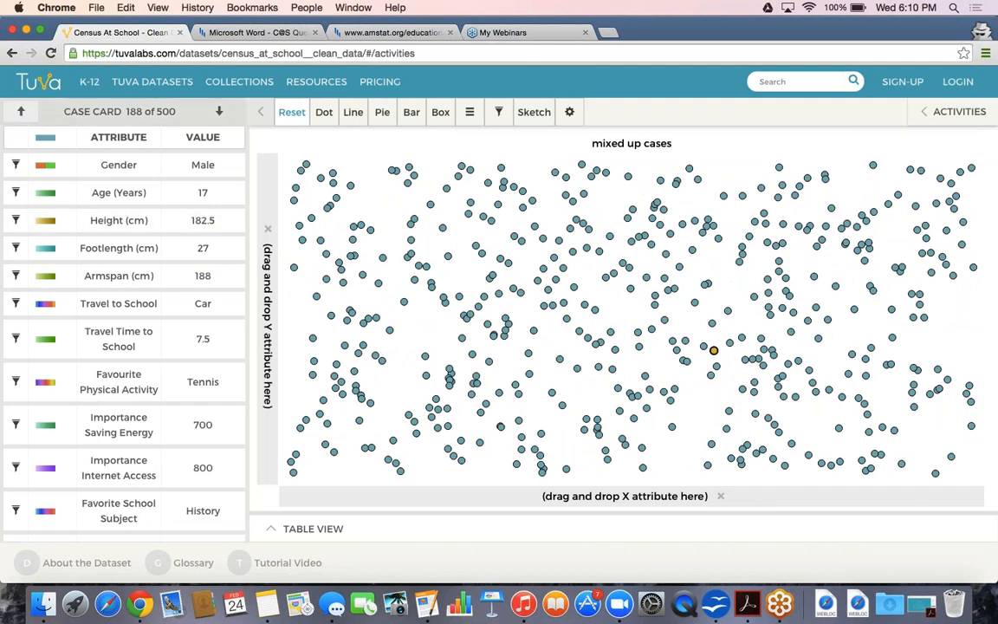
- Page the case card back from case 187 to 181, then reopen the data table
{"action": "left_click", "coordinate": [23, 111]}
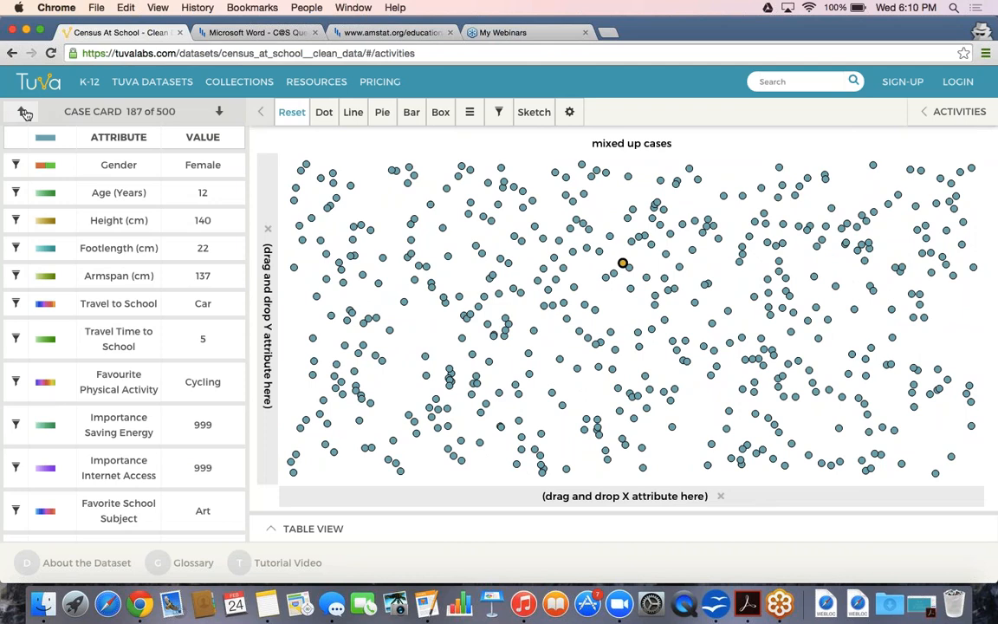
{"action": "left_click", "coordinate": [23, 111]}
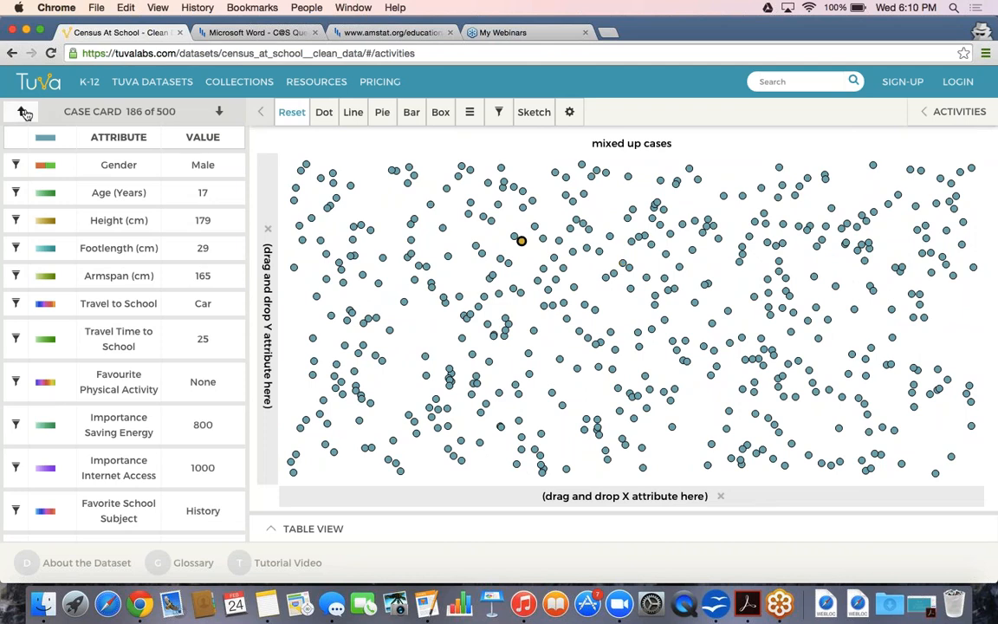
{"action": "left_click", "coordinate": [24, 112]}
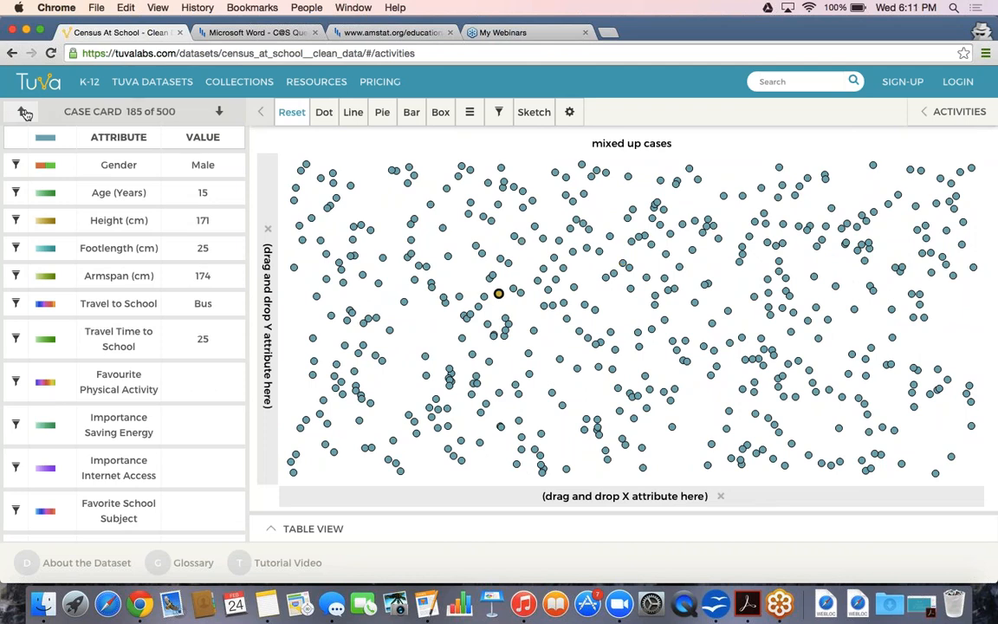
{"action": "left_click", "coordinate": [23, 112]}
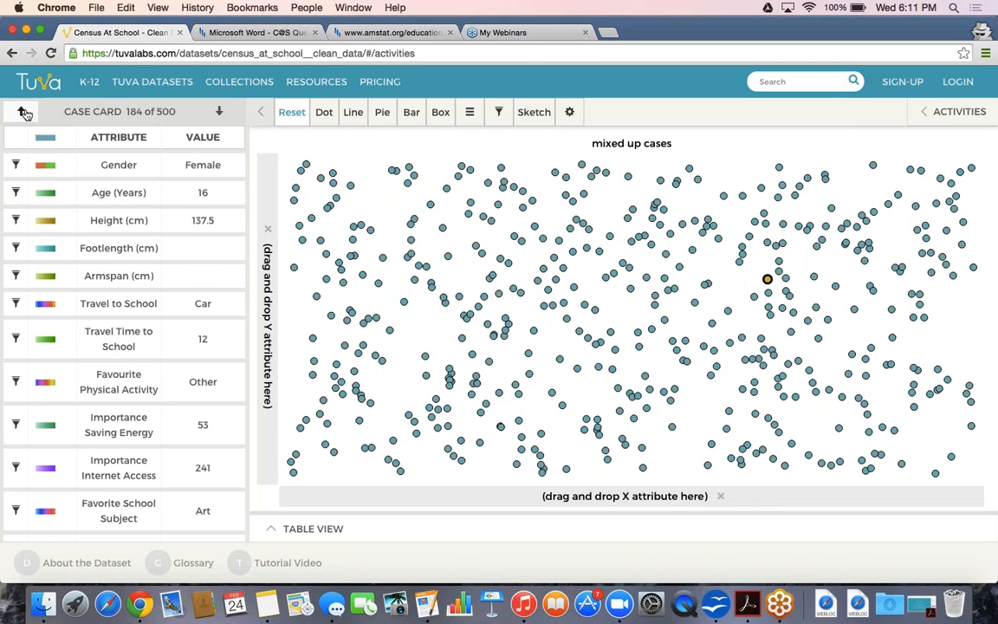
{"action": "left_click", "coordinate": [24, 112]}
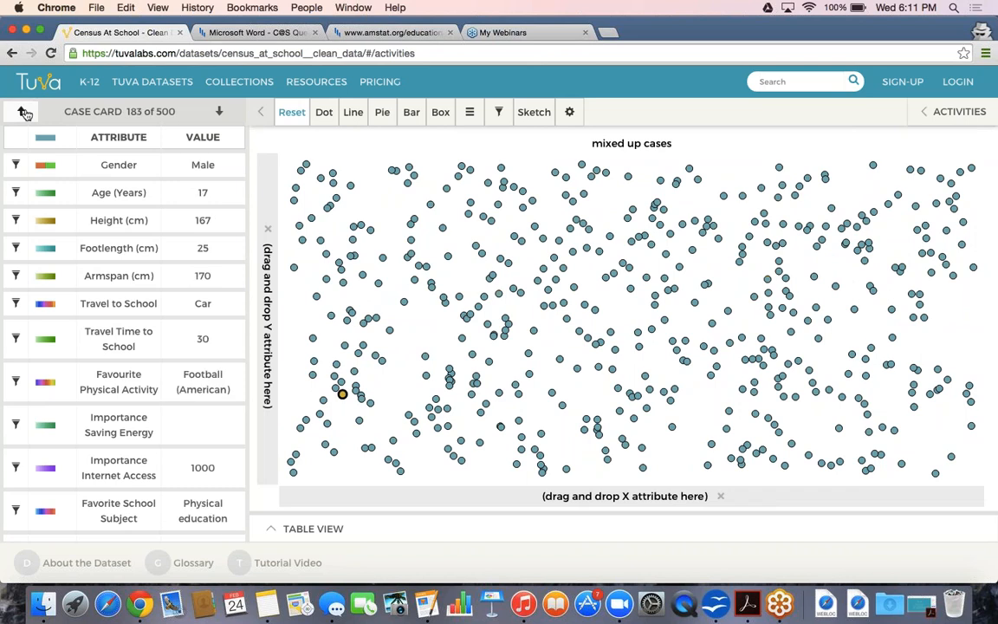
{"action": "left_click", "coordinate": [23, 112]}
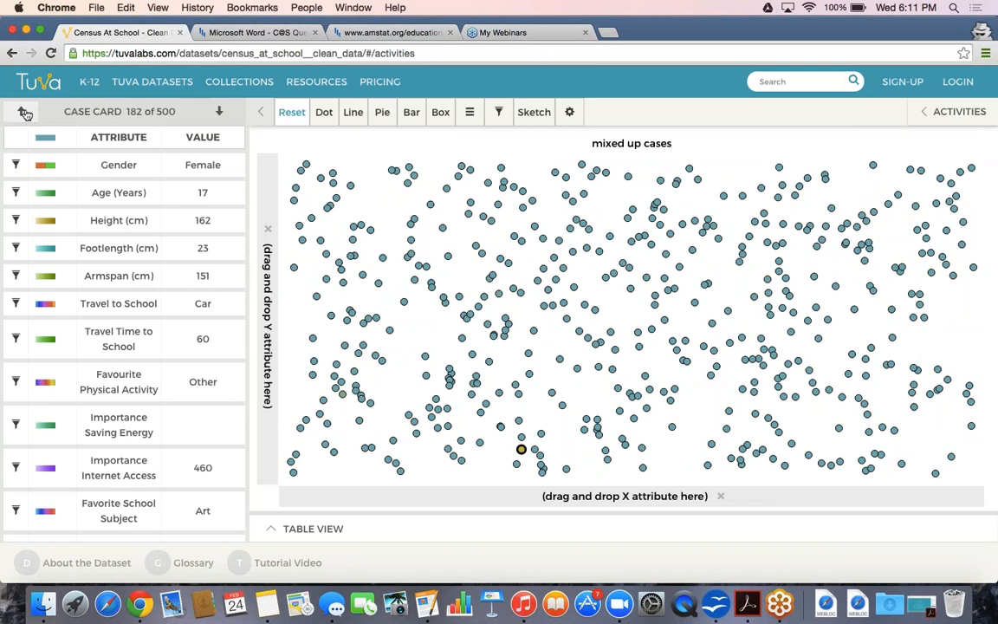
{"action": "left_click", "coordinate": [24, 111]}
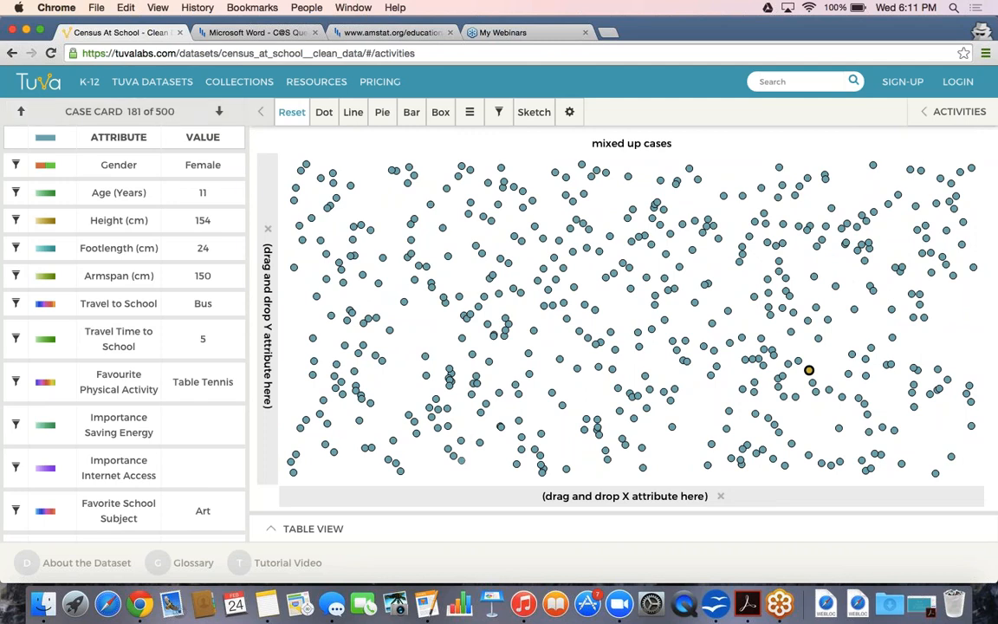
{"action": "left_click", "coordinate": [461, 528]}
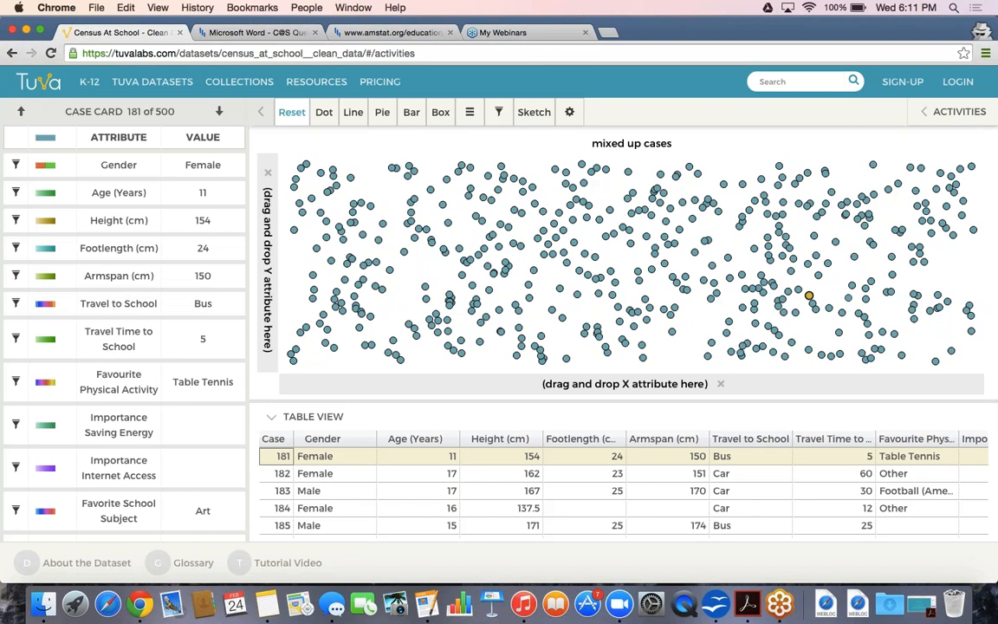
- Collapse the data table and look at the Bar chart type options
{"action": "mouse_move", "coordinate": [810, 299]}
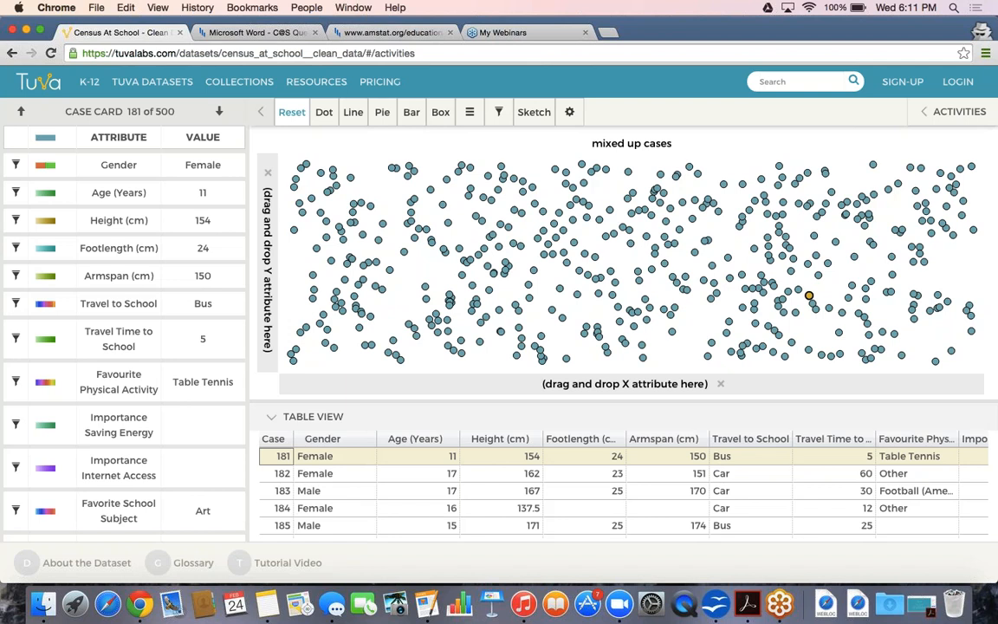
{"action": "left_click", "coordinate": [272, 416]}
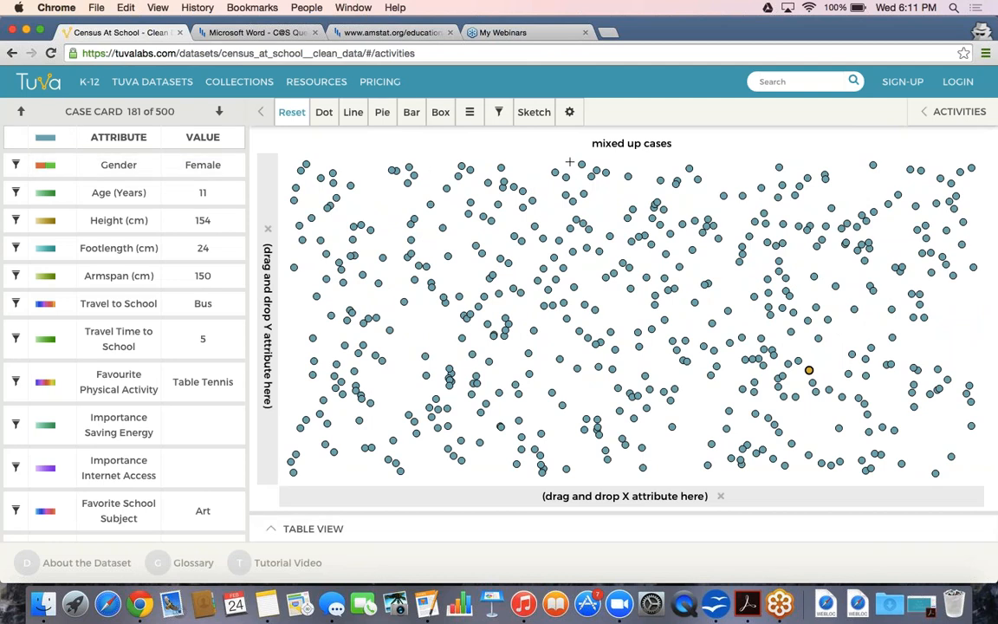
{"action": "left_click", "coordinate": [412, 112]}
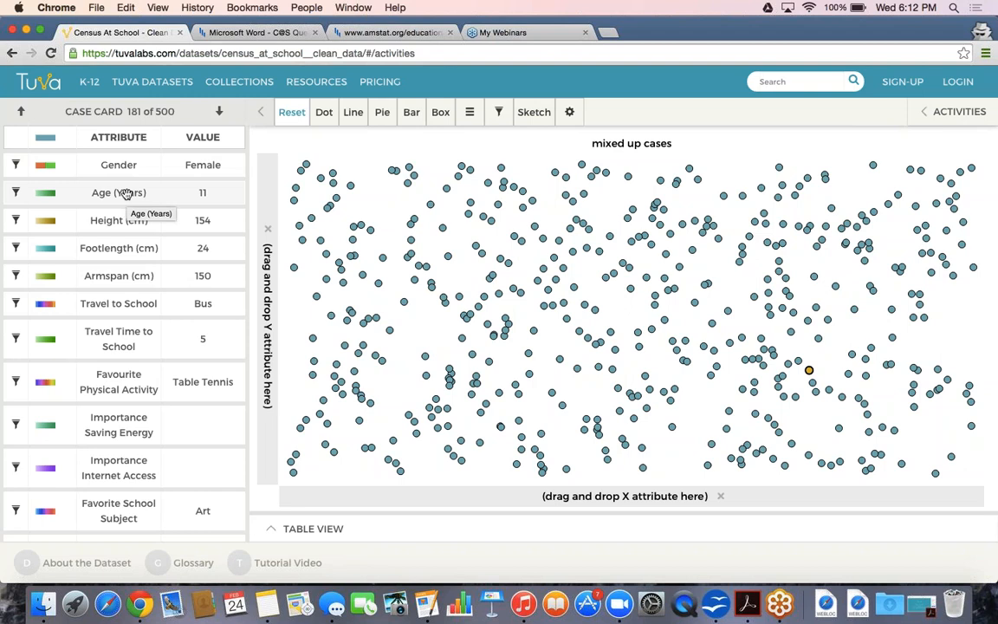
- Plot Age (Years) on the X-axis as a dot plot and select the 11.5-year-old case
{"action": "left_click_drag", "start_coordinate": [126, 194], "coordinate": [468, 497]}
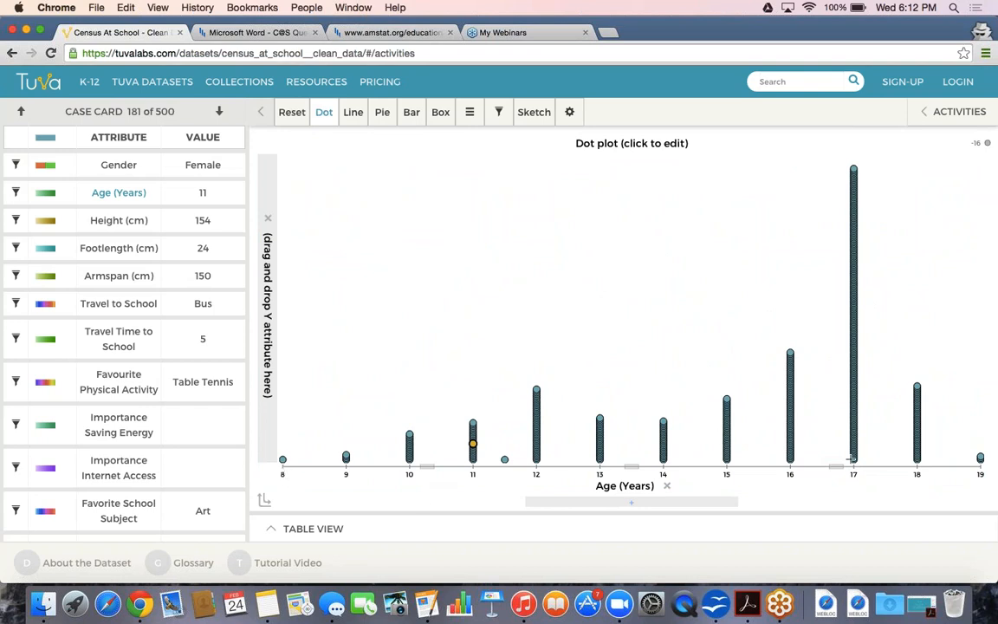
{"action": "mouse_move", "coordinate": [980, 459]}
{"action": "left_click", "coordinate": [505, 461]}
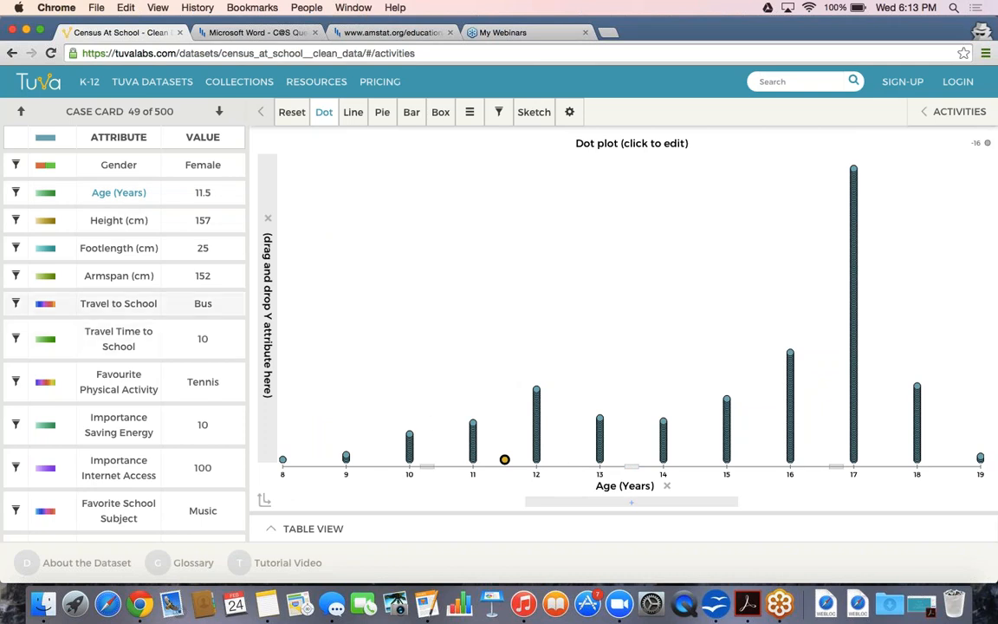
- Change the Age (Years) attribute type from Numerical to Categorical
{"action": "left_click", "coordinate": [15, 192]}
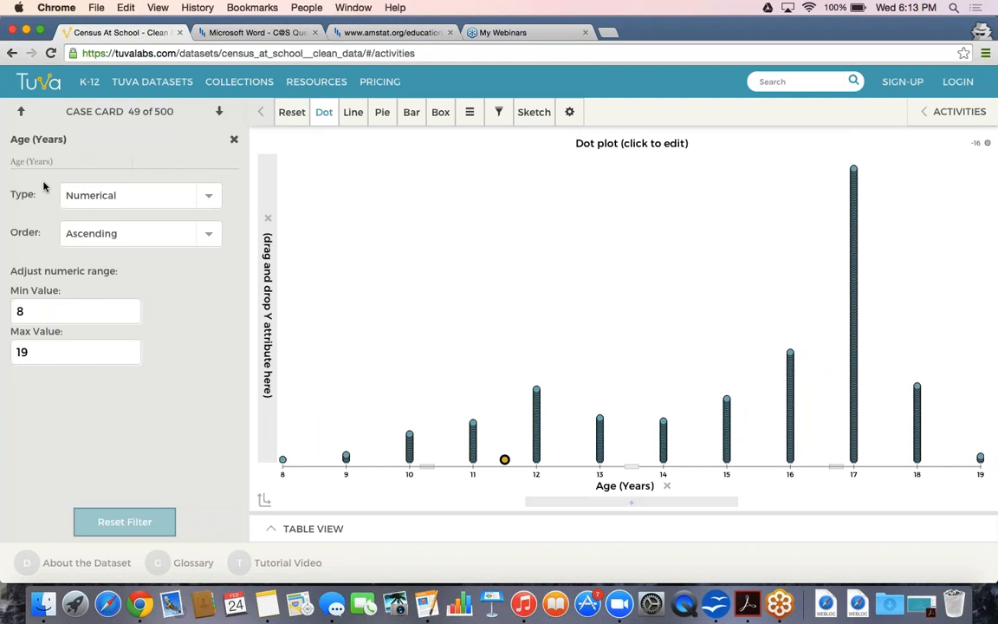
{"action": "left_click", "coordinate": [232, 140]}
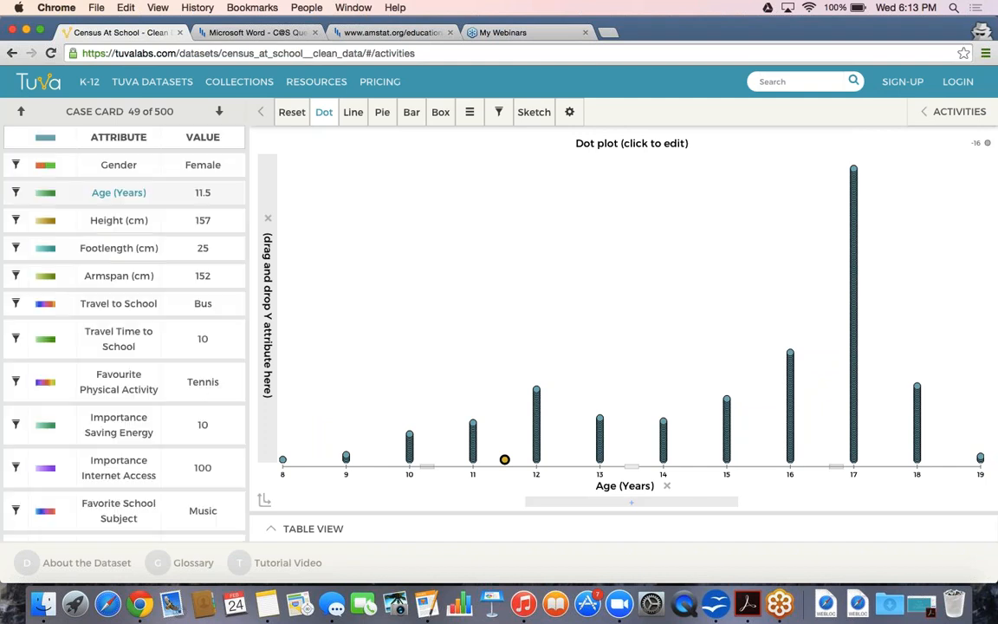
{"action": "left_click", "coordinate": [16, 191]}
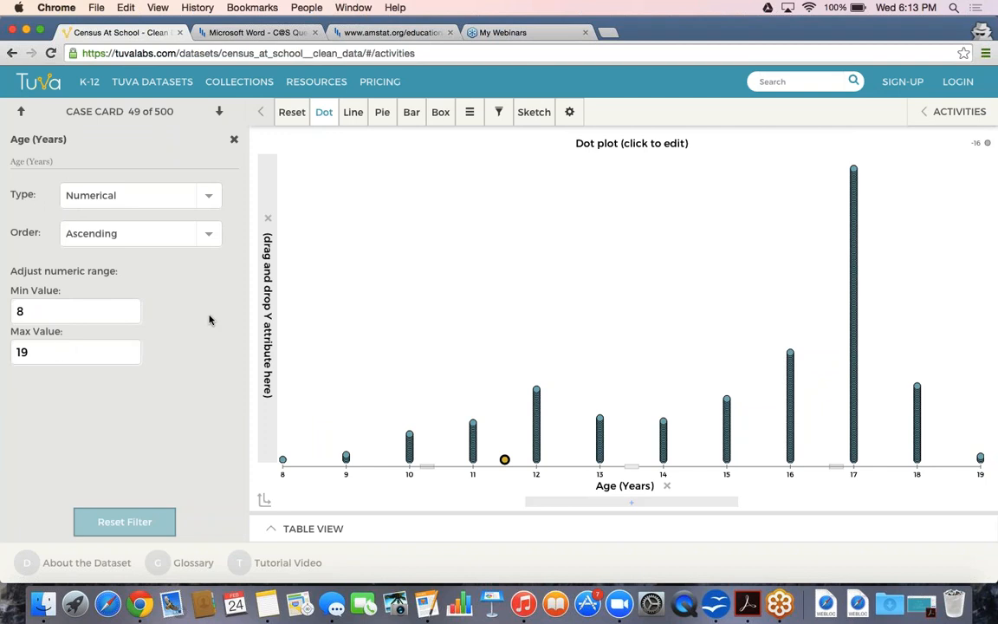
{"action": "left_click", "coordinate": [184, 193]}
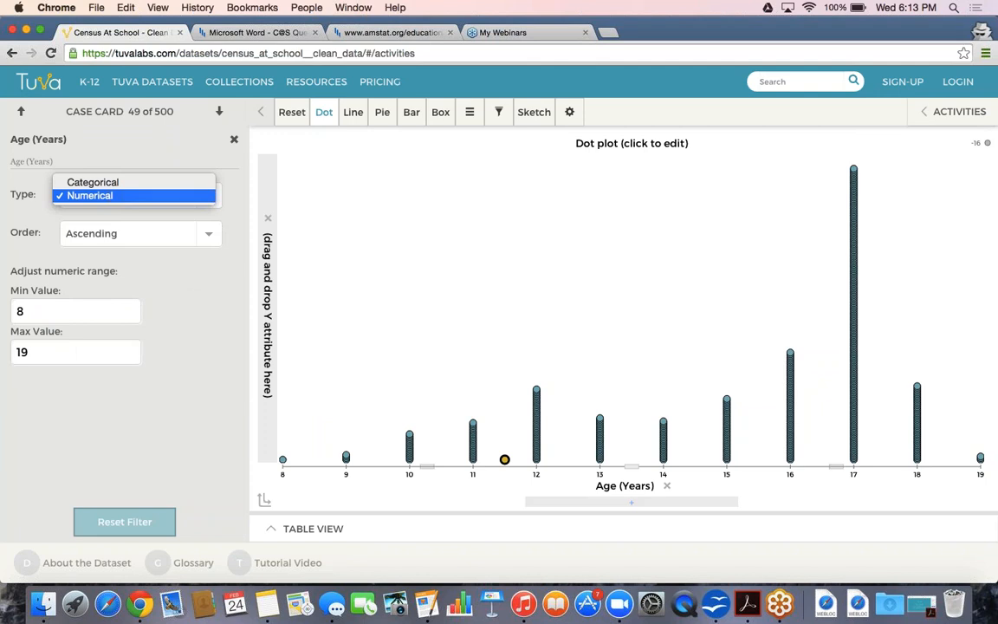
{"action": "left_click", "coordinate": [198, 182]}
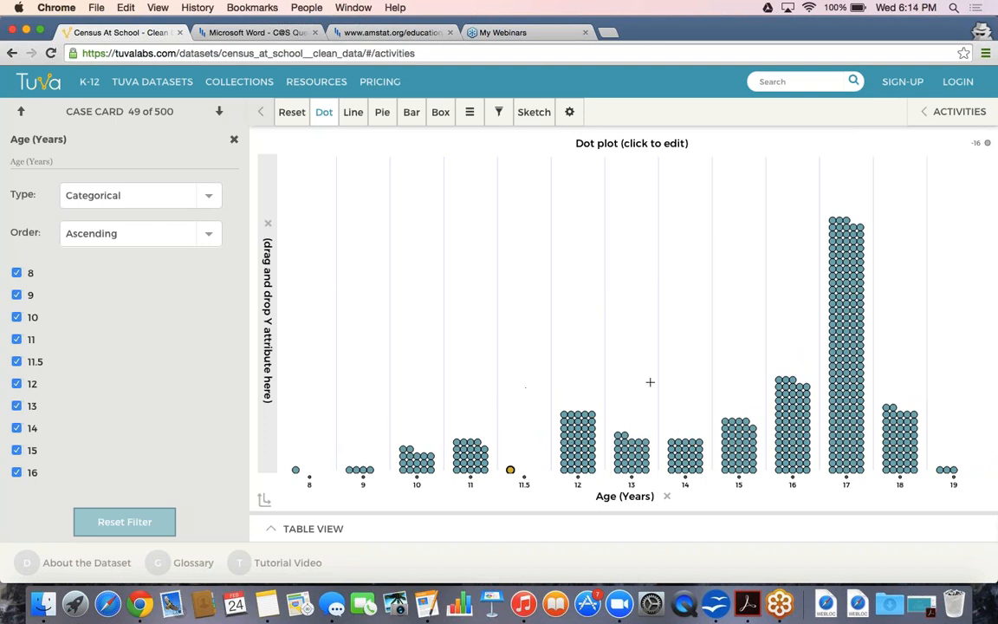
{"action": "left_click", "coordinate": [468, 119]}
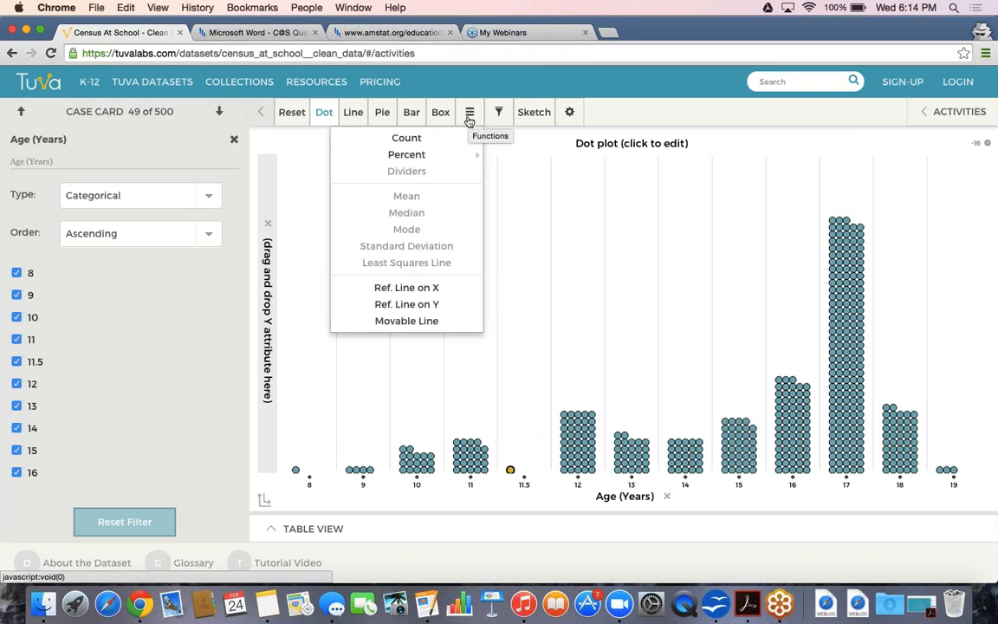
{"action": "mouse_move", "coordinate": [459, 140]}
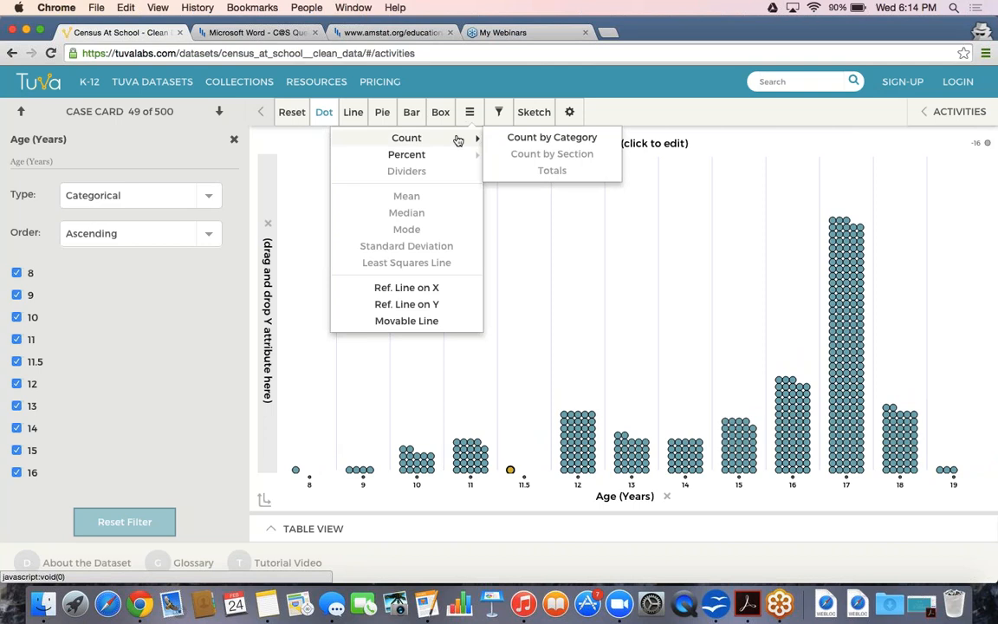
{"action": "left_click", "coordinate": [517, 138]}
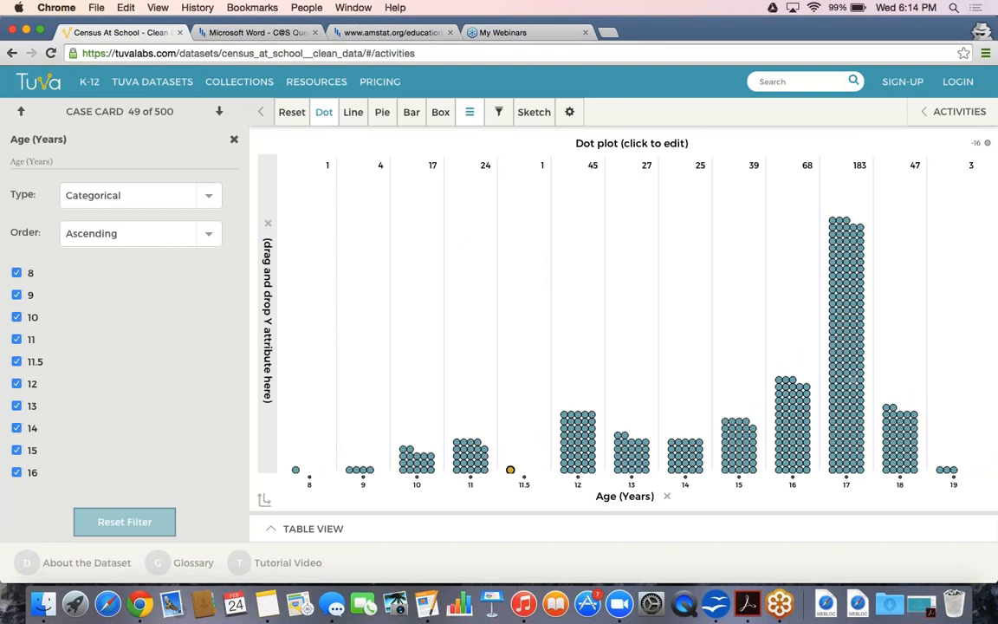
{"action": "left_click", "coordinate": [469, 113]}
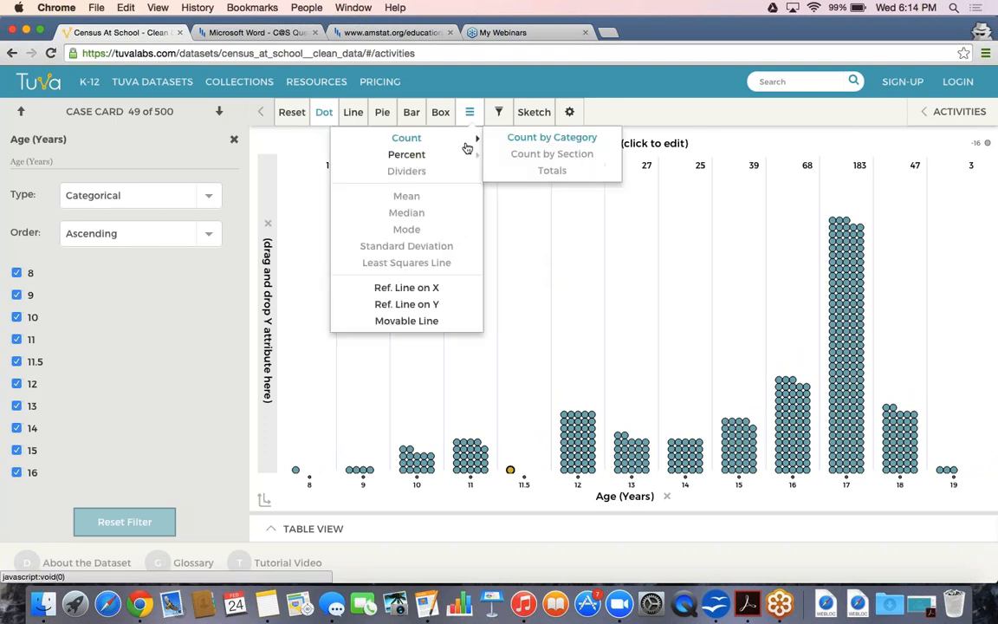
{"action": "mouse_move", "coordinate": [466, 156]}
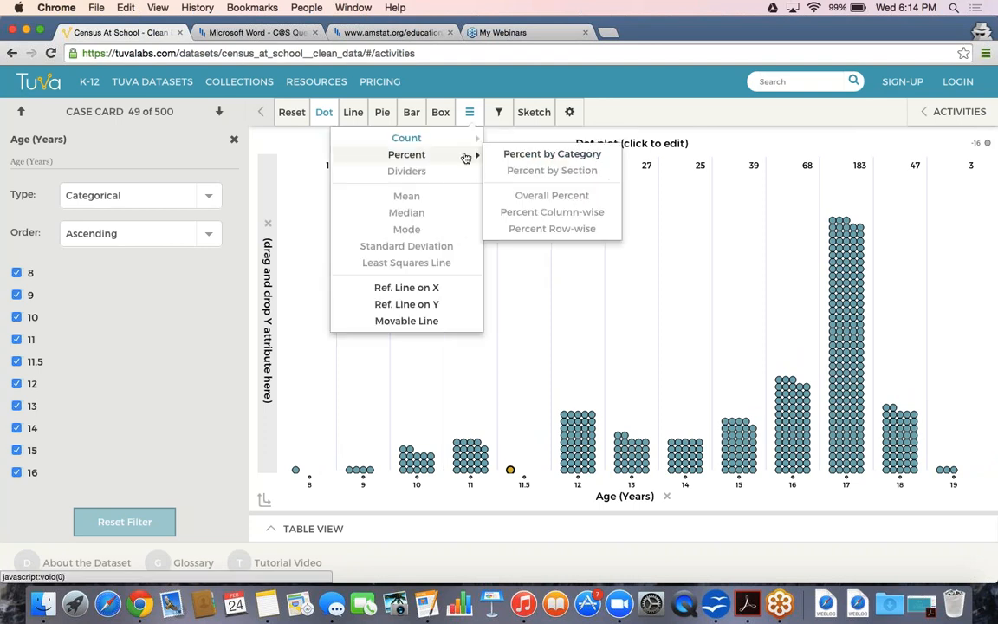
{"action": "left_click", "coordinate": [512, 155]}
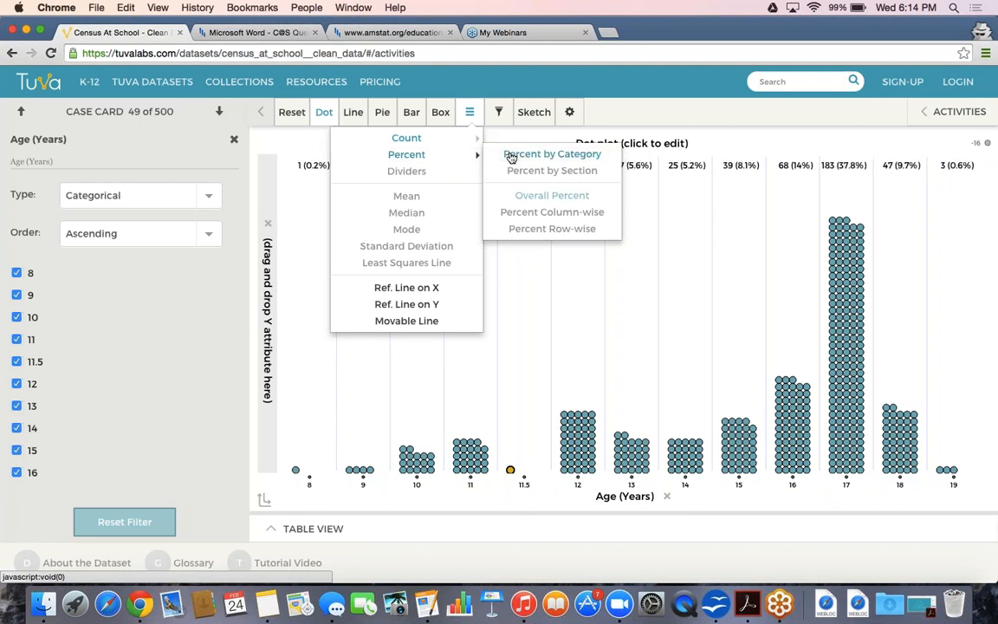
{"action": "left_click", "coordinate": [511, 155]}
{"action": "mouse_move", "coordinate": [452, 142]}
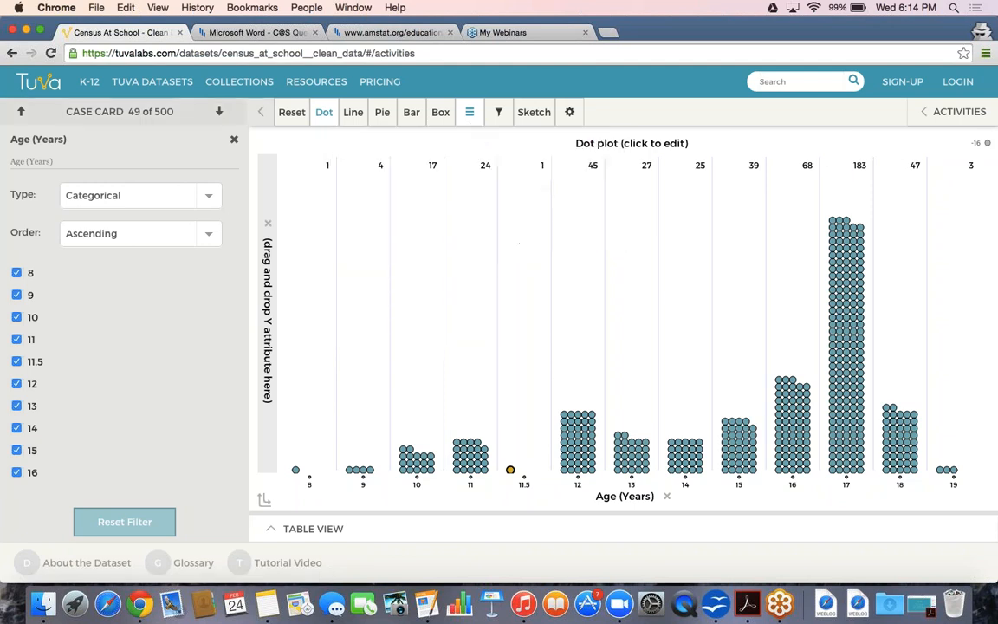
{"action": "left_click", "coordinate": [234, 139]}
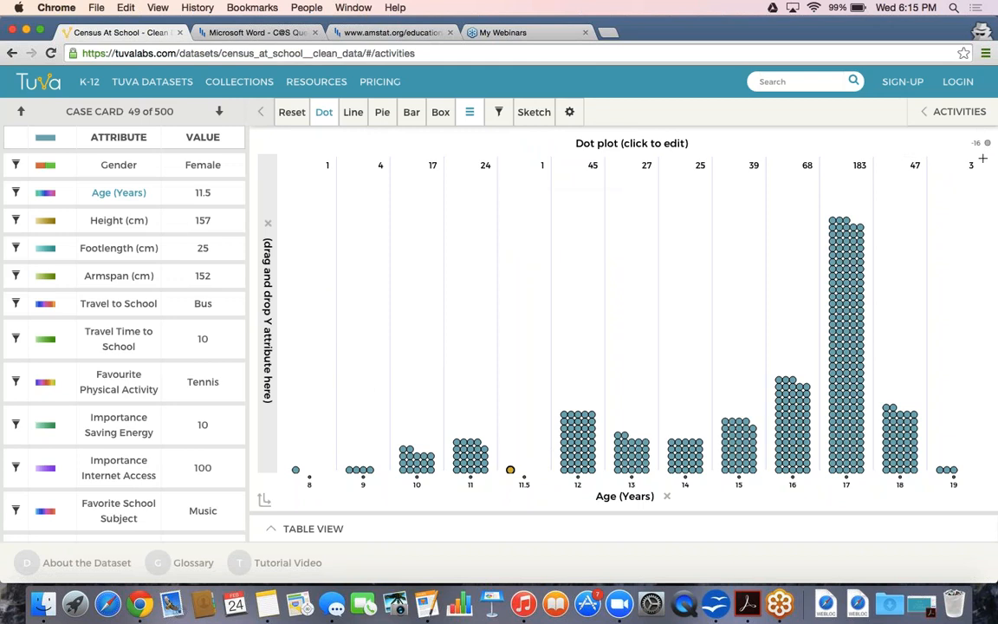
{"action": "mouse_move", "coordinate": [968, 146]}
{"action": "left_click", "coordinate": [667, 498]}
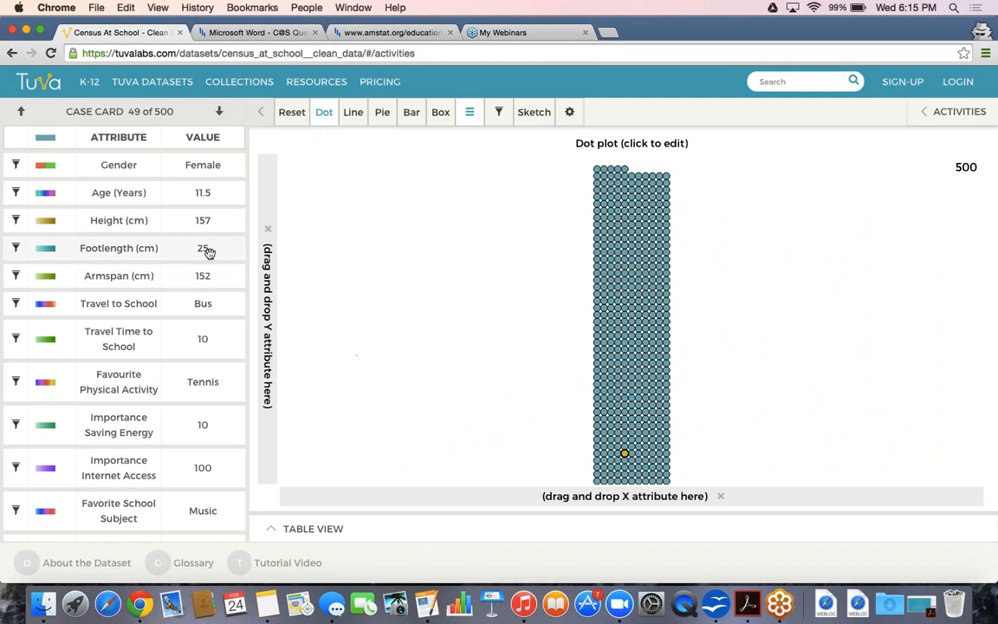
{"action": "left_click", "coordinate": [85, 194]}
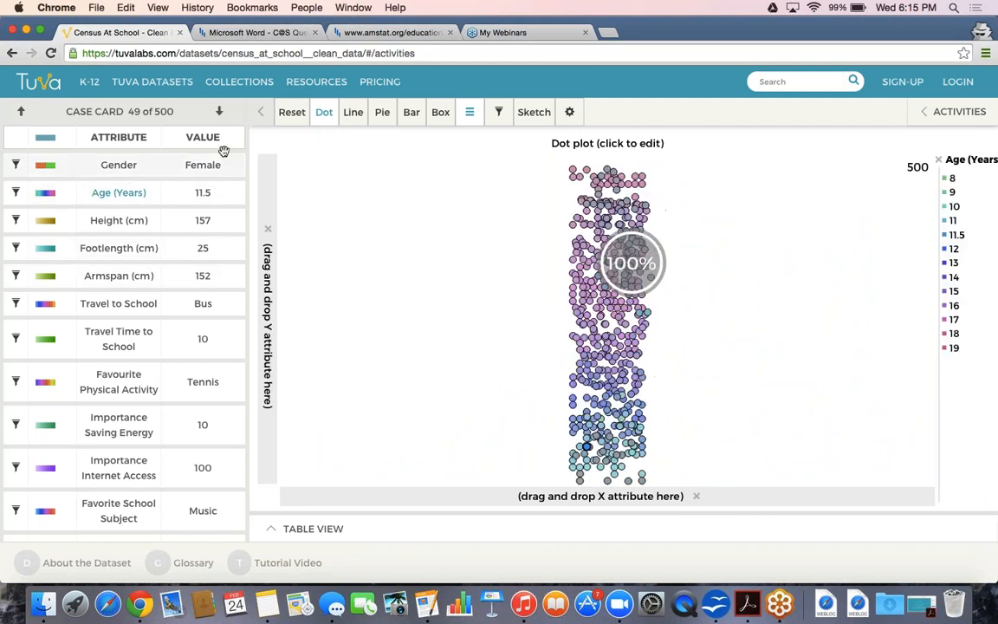
{"action": "left_click", "coordinate": [14, 193]}
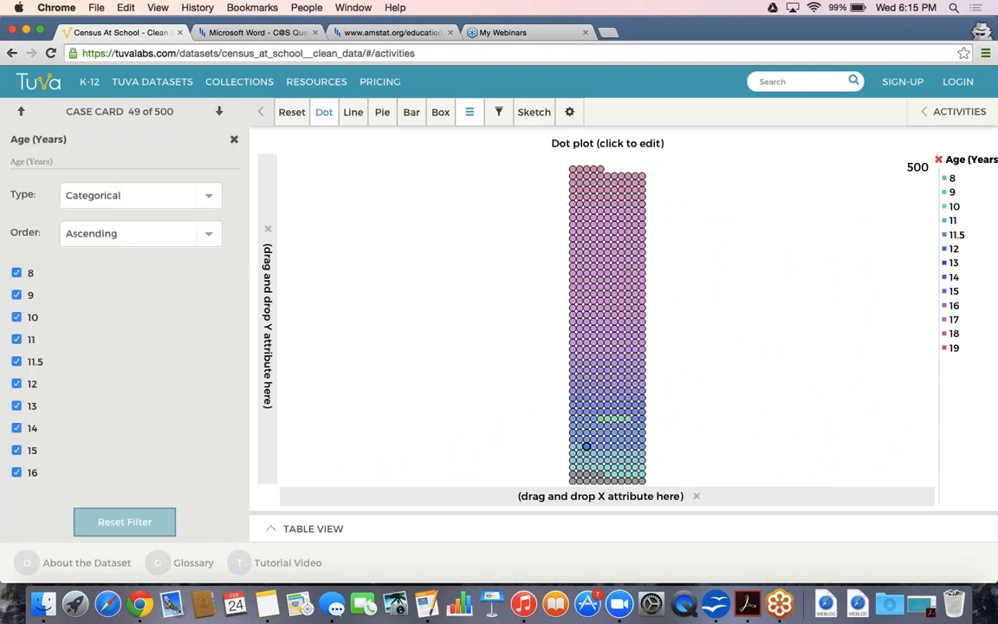
{"action": "left_click", "coordinate": [939, 159]}
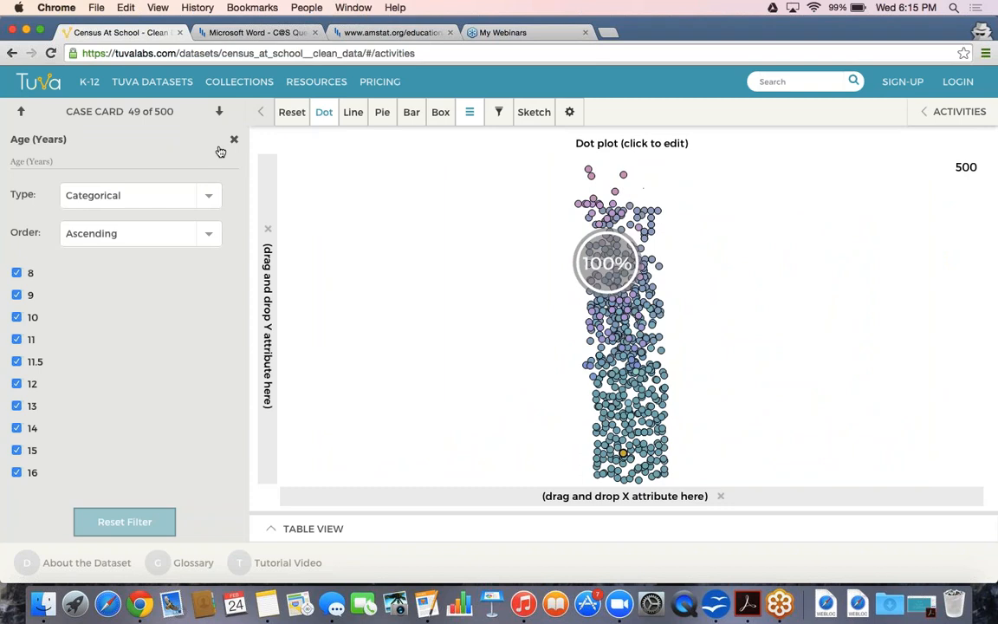
{"action": "left_click_drag", "start_coordinate": [119, 192], "coordinate": [400, 496]}
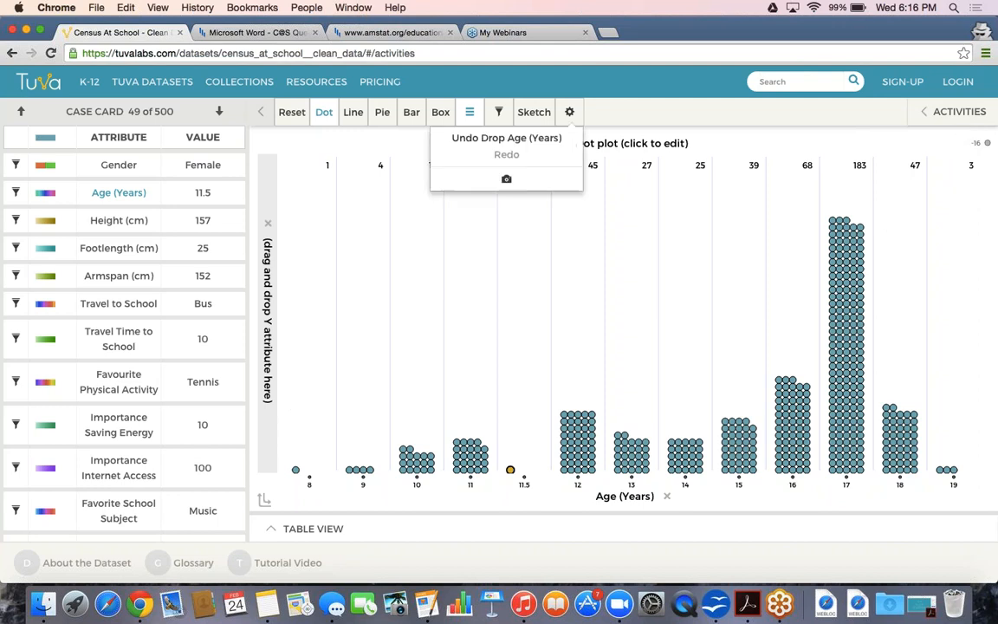
- Turn on Count by Category and colour the age plot's dots by Gender
{"action": "left_click", "coordinate": [470, 112]}
{"action": "mouse_move", "coordinate": [468, 142]}
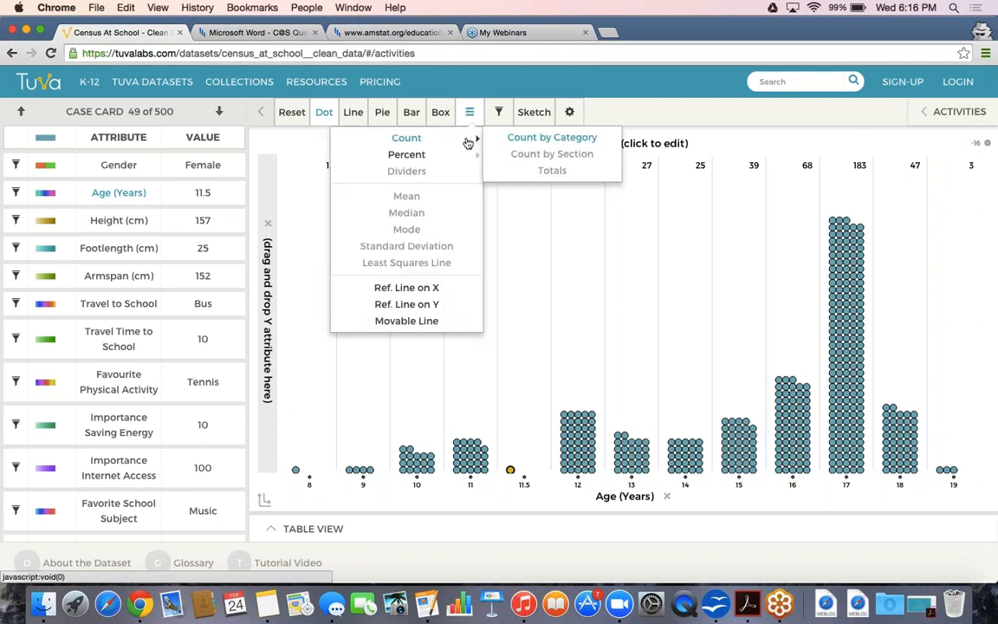
{"action": "left_click", "coordinate": [515, 137]}
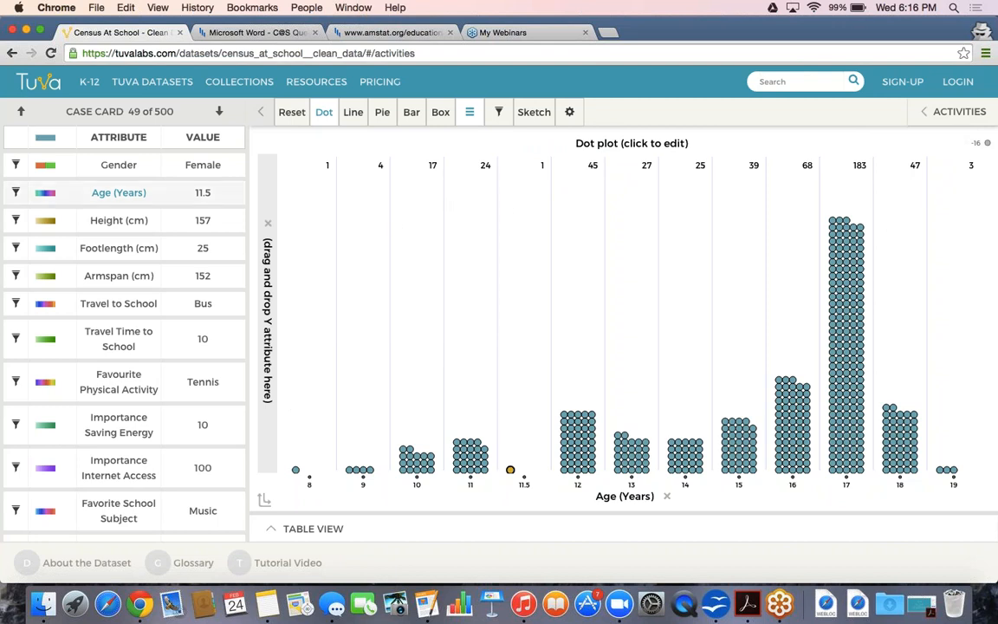
{"action": "left_click", "coordinate": [211, 170]}
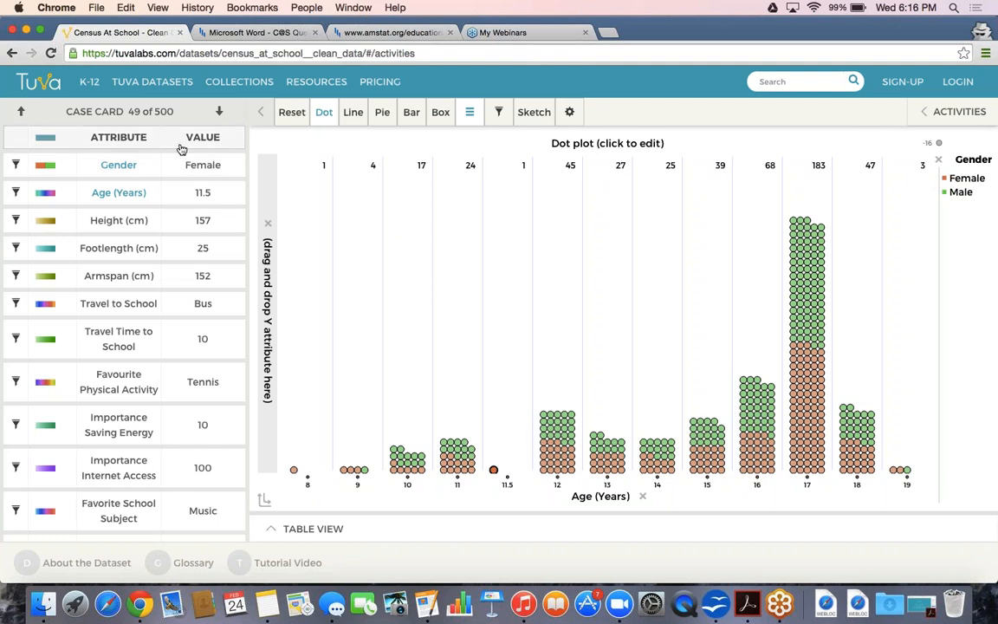
{"action": "mouse_move", "coordinate": [464, 465]}
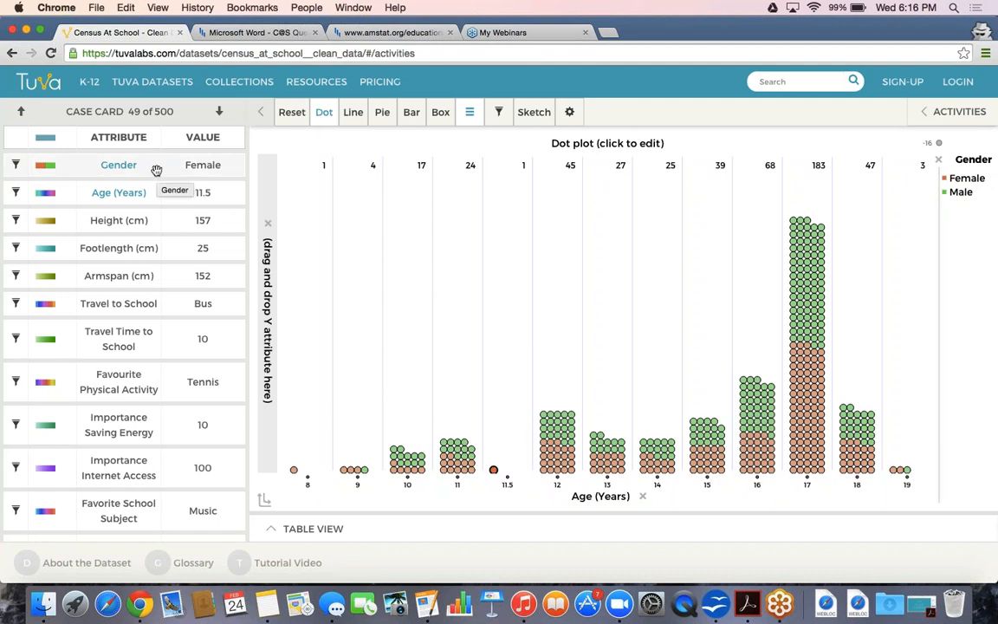
- Put Gender on the vertical axis so the age dots split into Male and Female rows
{"action": "left_click_drag", "start_coordinate": [156, 169], "coordinate": [260, 208]}
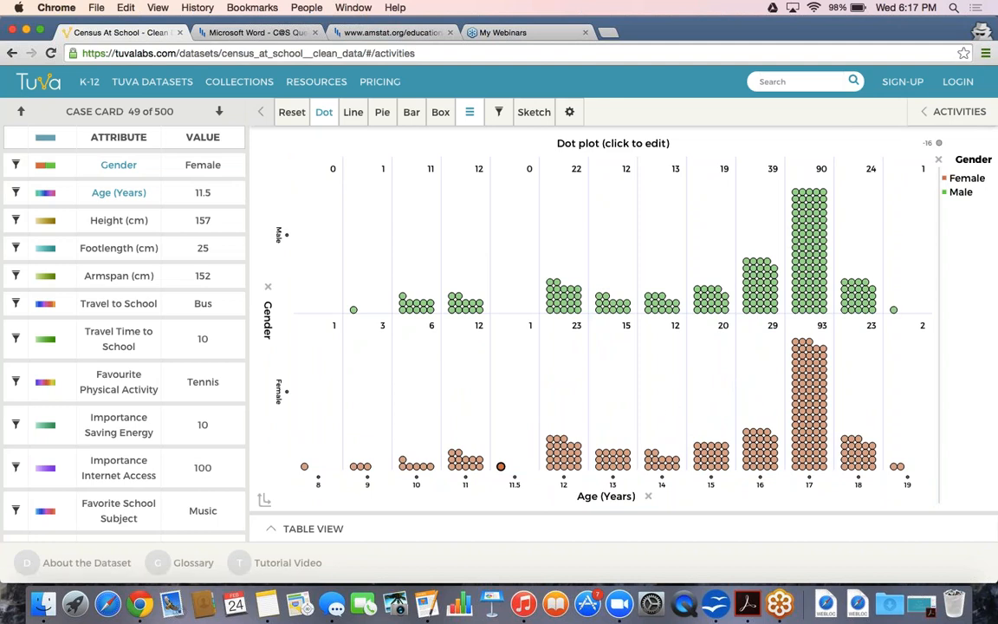
{"action": "mouse_move", "coordinate": [940, 144]}
- Colour dots by Height (cm), replace Gender with Height on the vertical axis, and swap axes
{"action": "left_click", "coordinate": [76, 223]}
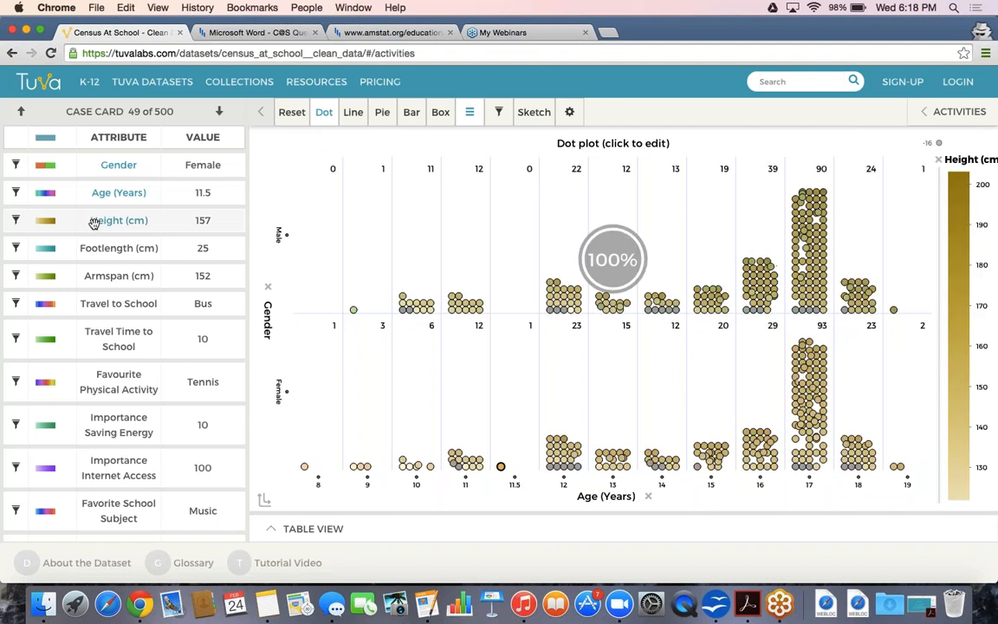
{"action": "left_click_drag", "start_coordinate": [101, 222], "coordinate": [265, 226]}
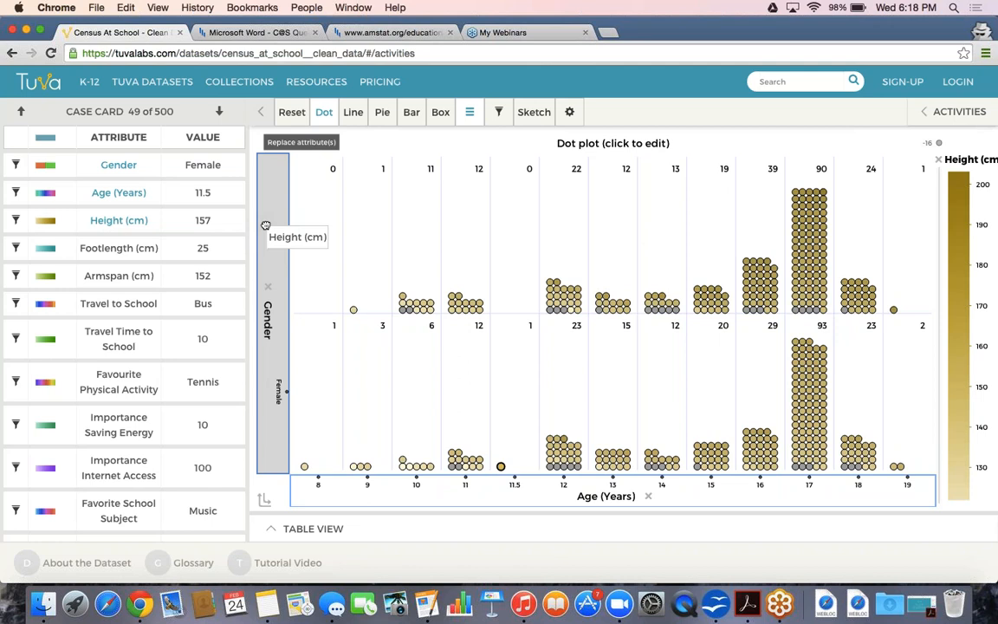
{"action": "left_click_drag", "start_coordinate": [265, 226], "coordinate": [265, 226]}
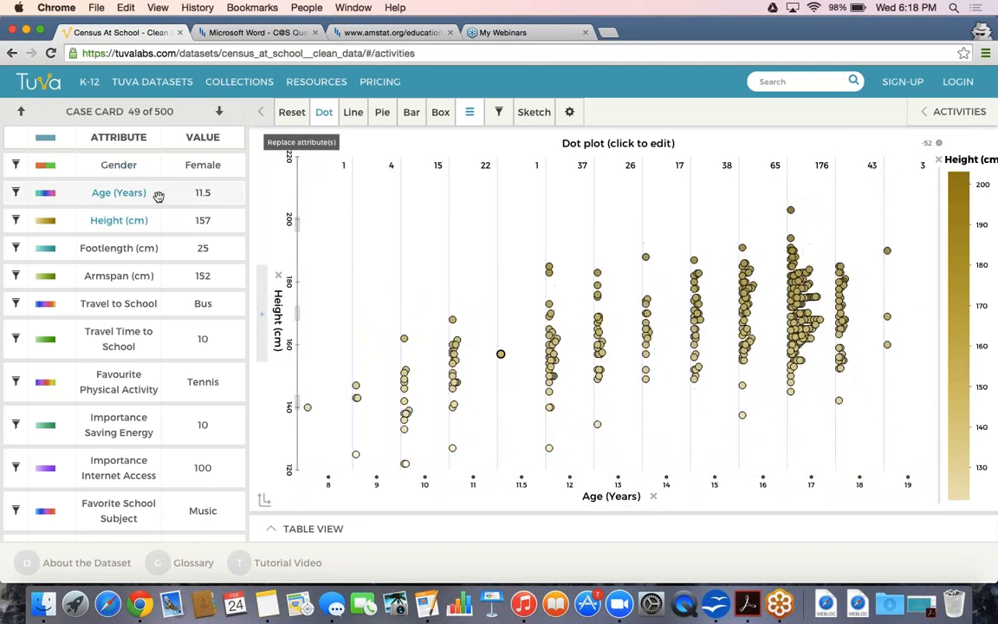
{"action": "left_click", "coordinate": [264, 501]}
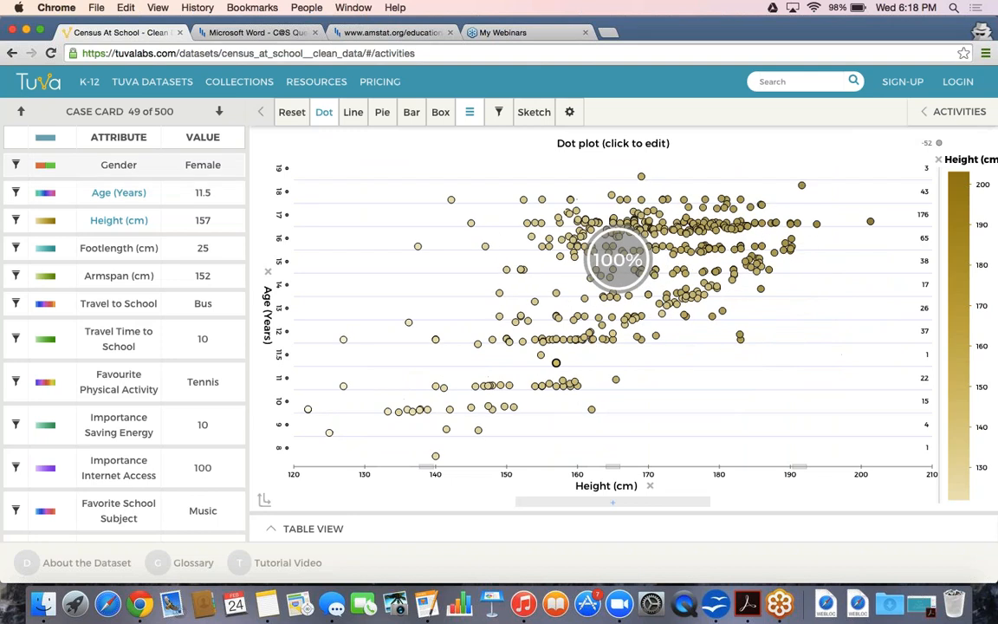
- Replace Age (Years) on the vertical axis with Gender, giving Male (227) and Female (224) rows
{"action": "left_click_drag", "start_coordinate": [145, 168], "coordinate": [274, 188]}
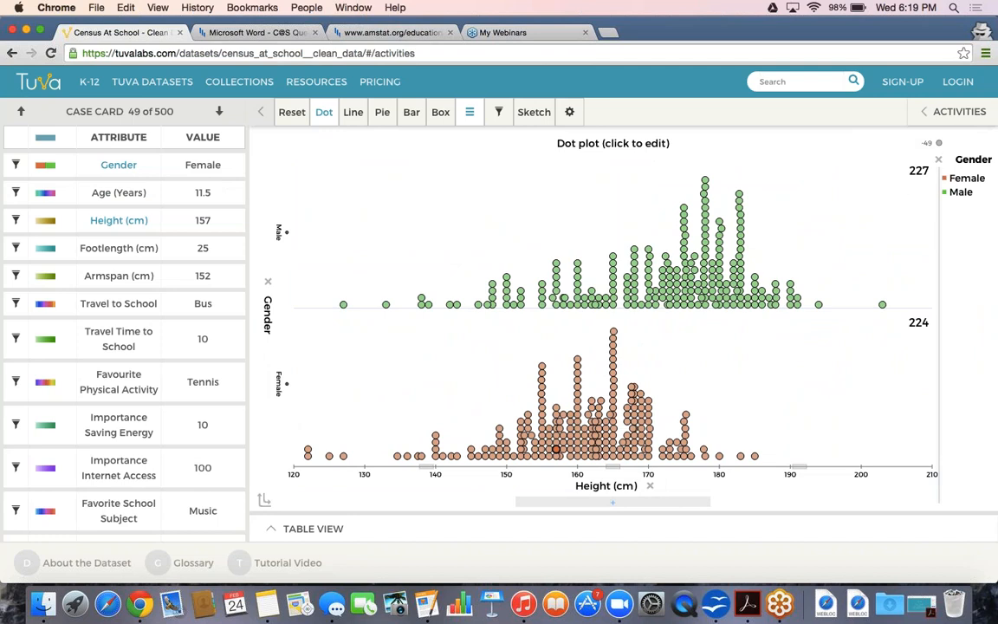
{"action": "mouse_move", "coordinate": [933, 144]}
- Show Mean lines and read them: 171.723 cm for males, 160.301 cm for females
{"action": "left_click", "coordinate": [470, 113]}
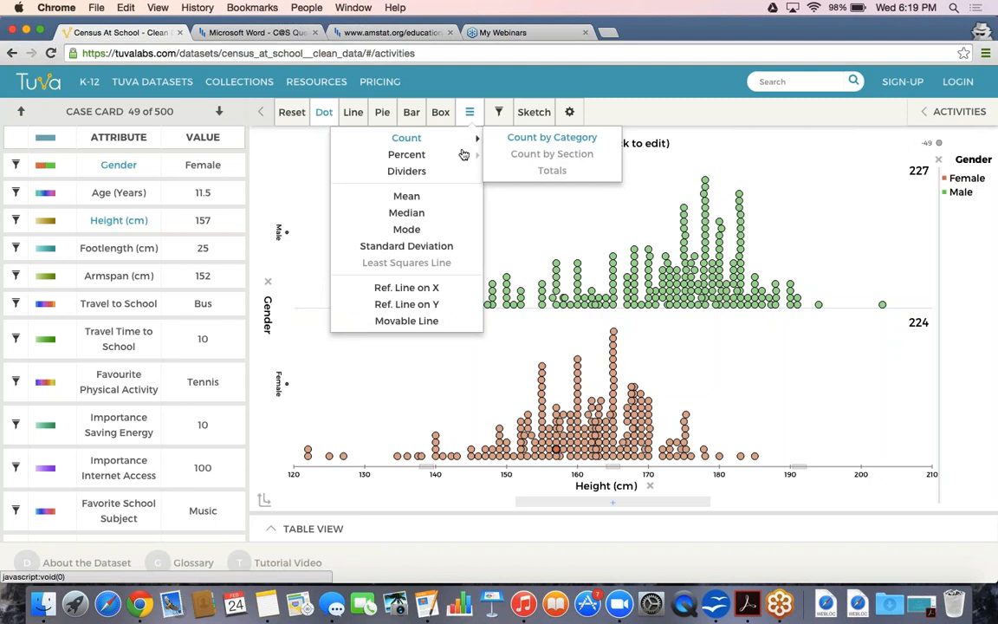
{"action": "left_click", "coordinate": [454, 199]}
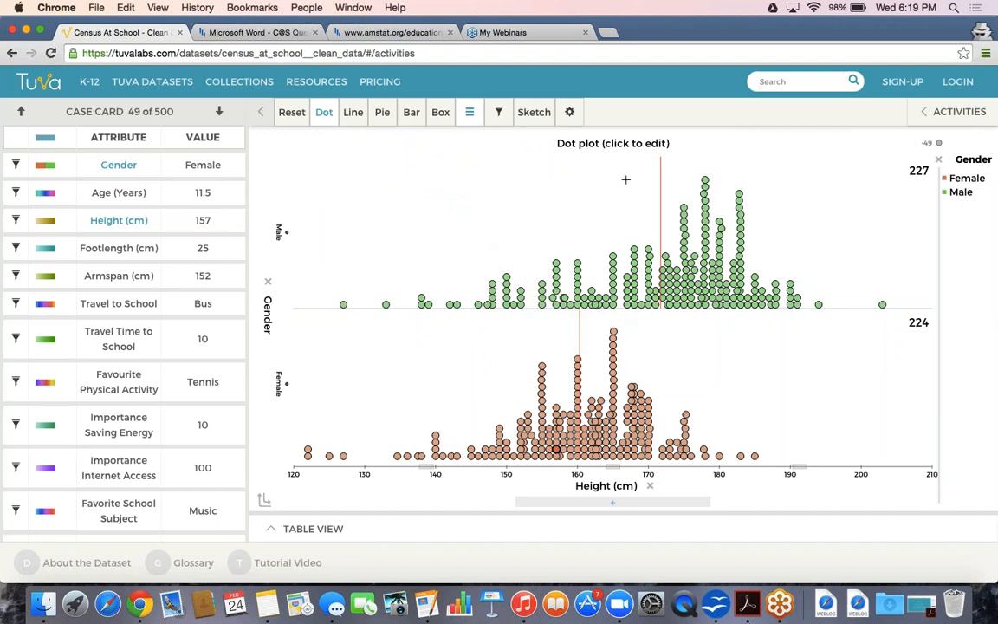
{"action": "mouse_move", "coordinate": [661, 178]}
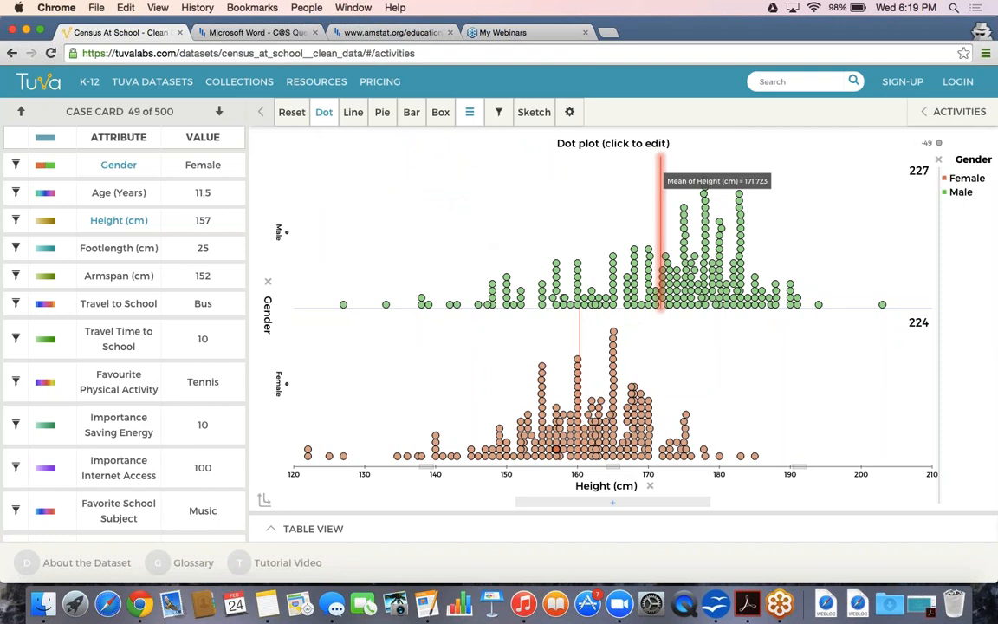
{"action": "mouse_move", "coordinate": [580, 321]}
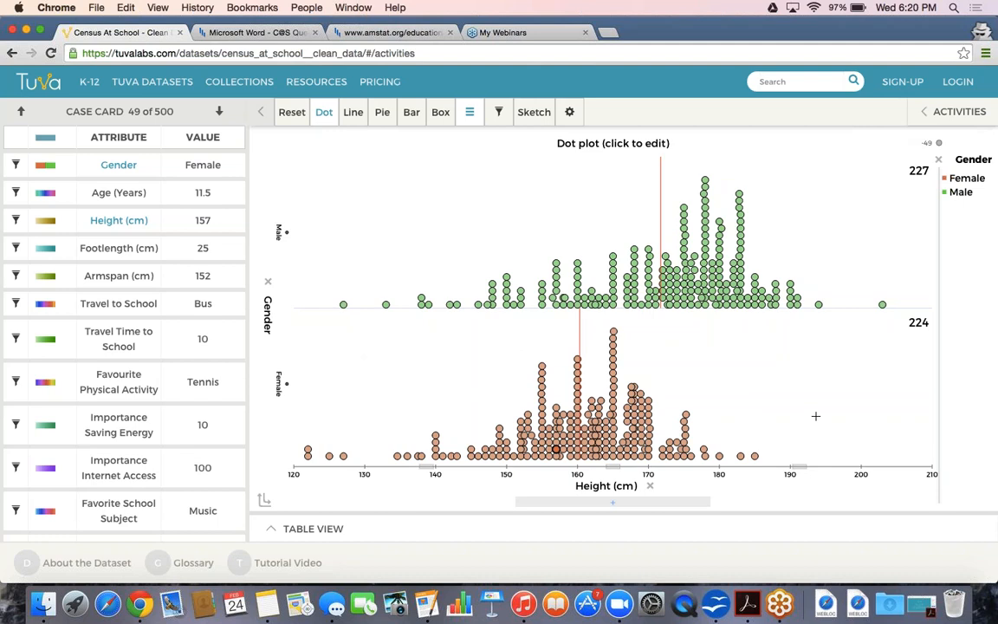
- Reset the graph to mixed-up cases, closing the undo options without undoing anything
{"action": "left_click", "coordinate": [292, 113]}
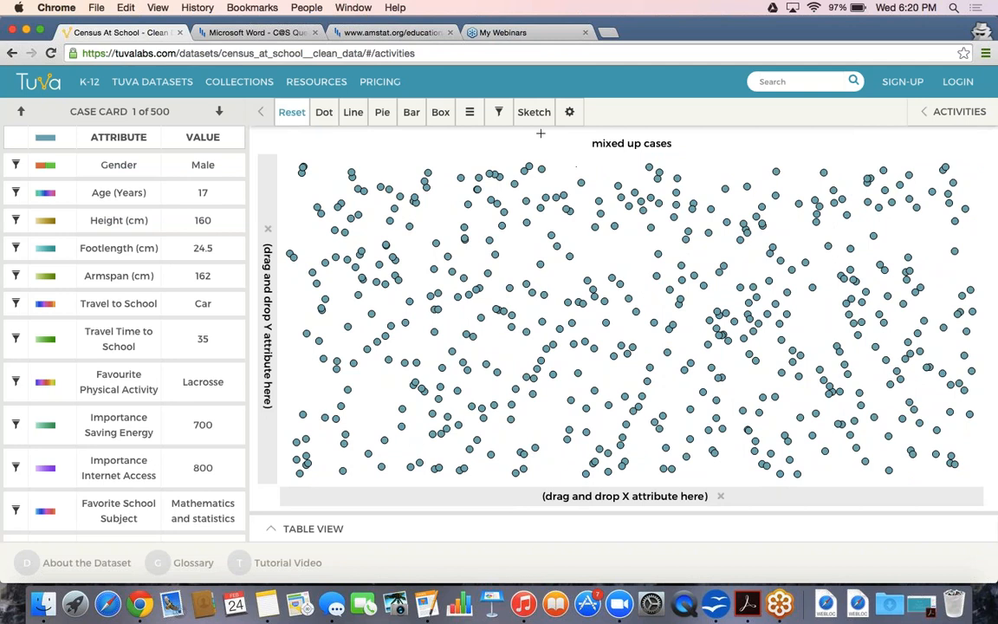
{"action": "left_click", "coordinate": [569, 119]}
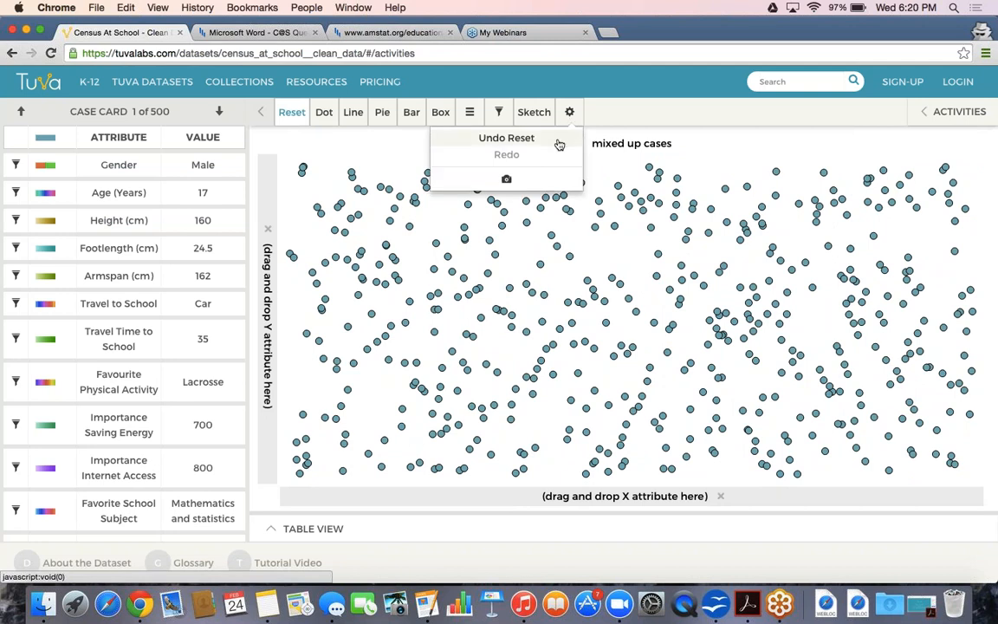
{"action": "left_click", "coordinate": [559, 141]}
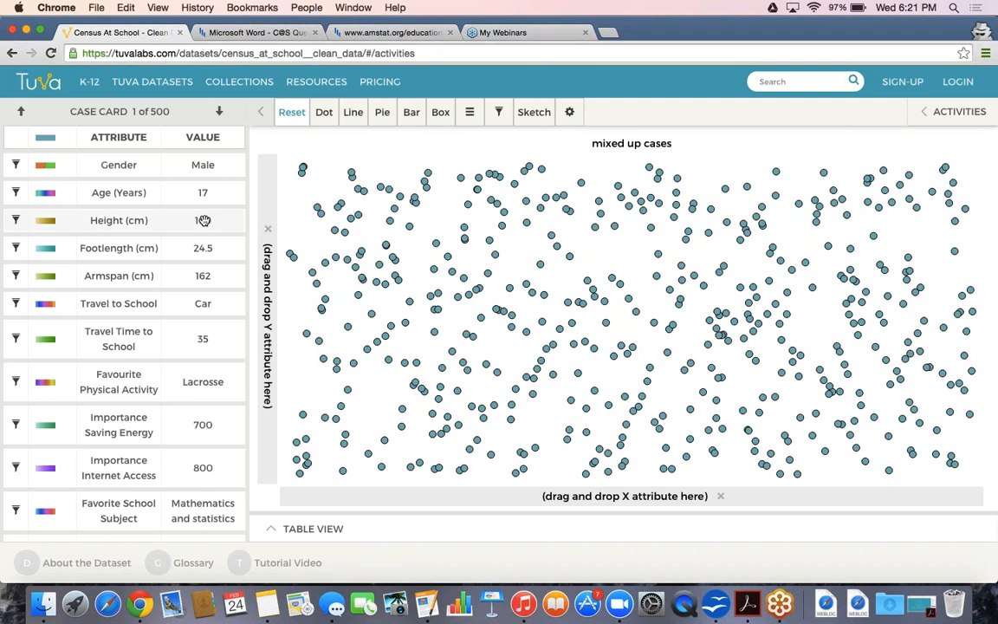
- Put Height (cm) on the vertical axis and display it as a Box Plot
{"action": "left_click_drag", "start_coordinate": [205, 220], "coordinate": [262, 215]}
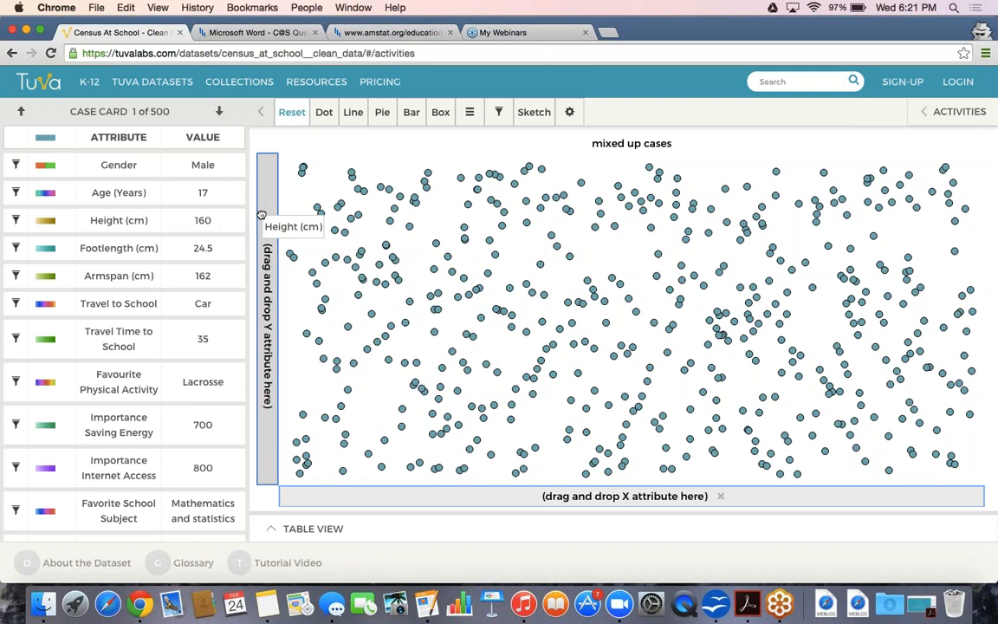
{"action": "left_click_drag", "start_coordinate": [262, 215], "coordinate": [263, 216]}
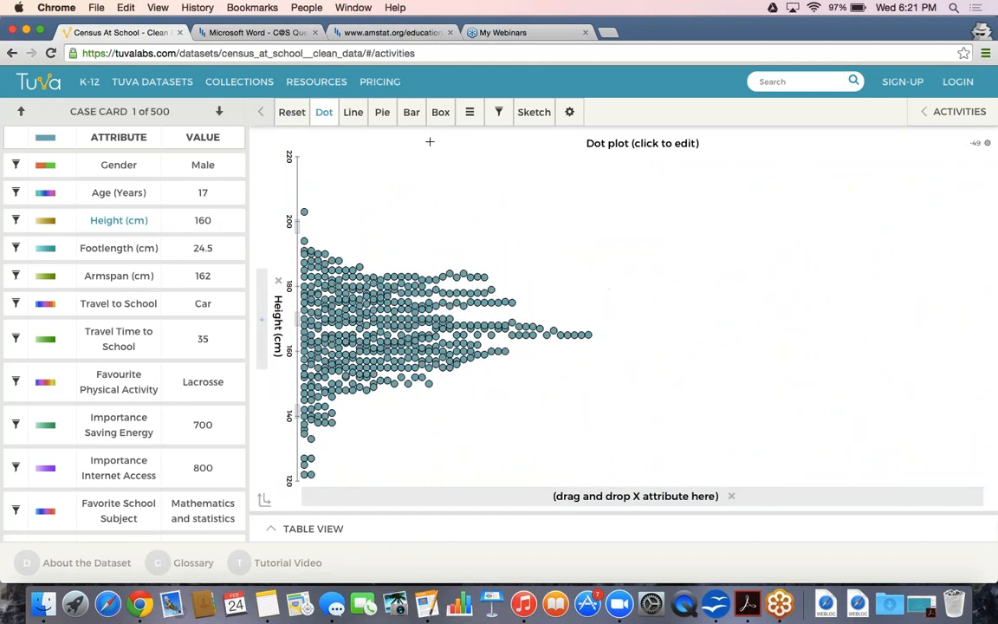
{"action": "mouse_move", "coordinate": [441, 113]}
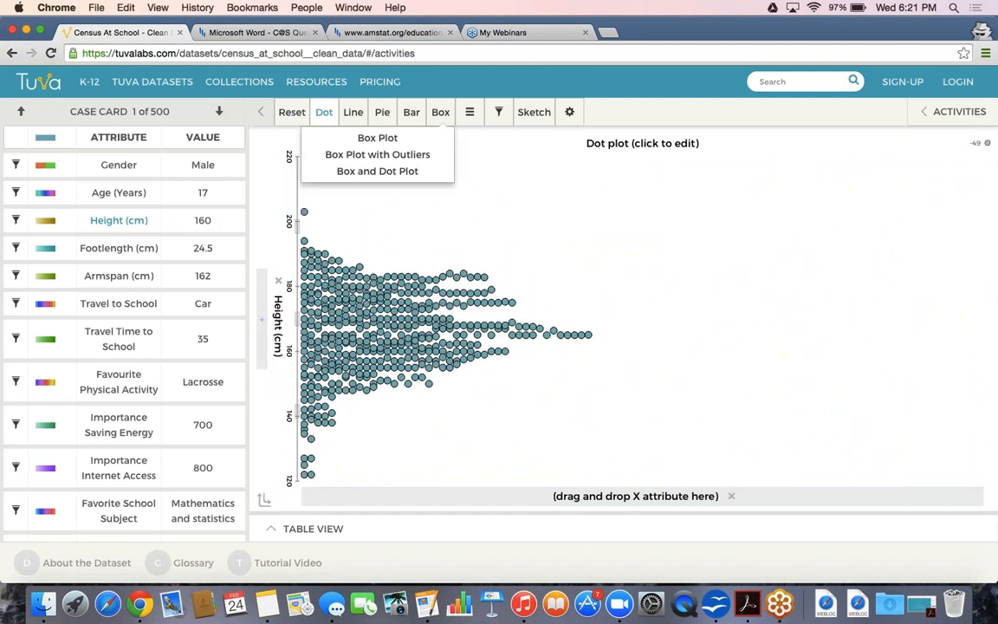
{"action": "left_click", "coordinate": [433, 145]}
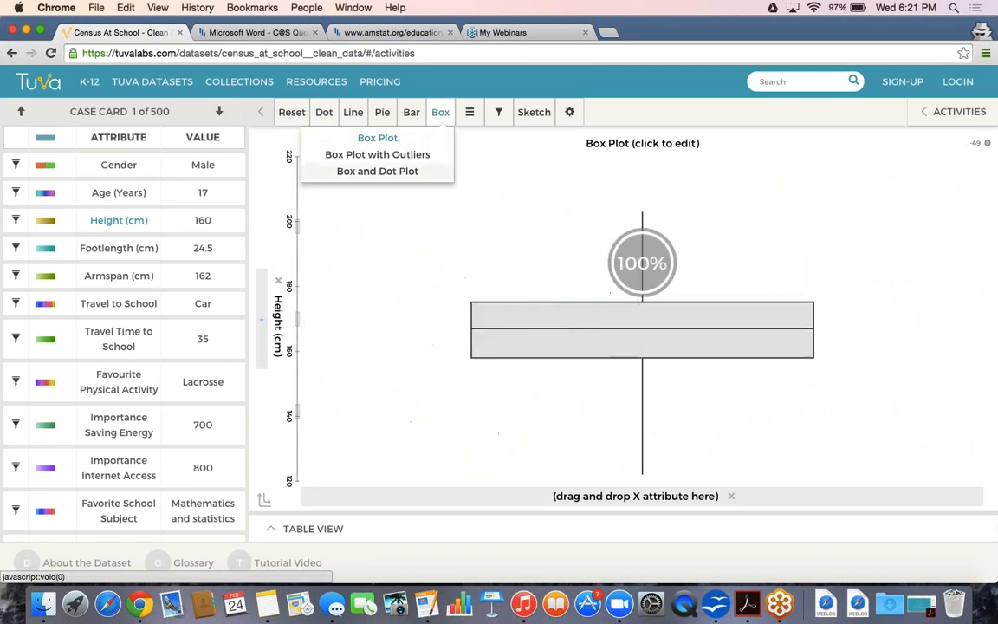
- Swap axes so Height runs horizontally, then split the box plot by Gender
{"action": "left_click", "coordinate": [264, 502]}
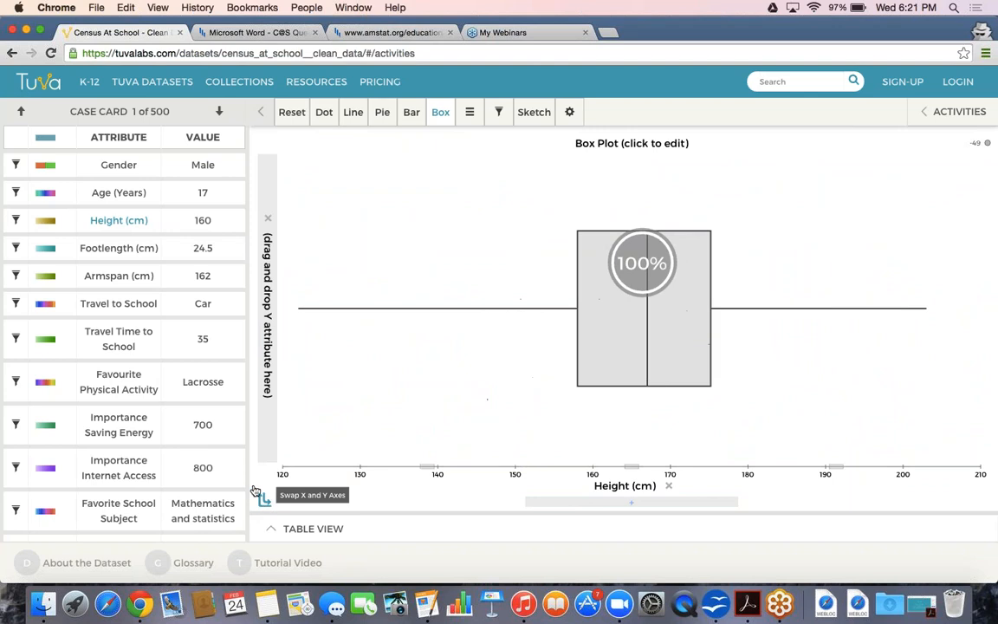
{"action": "left_click_drag", "start_coordinate": [195, 165], "coordinate": [262, 189]}
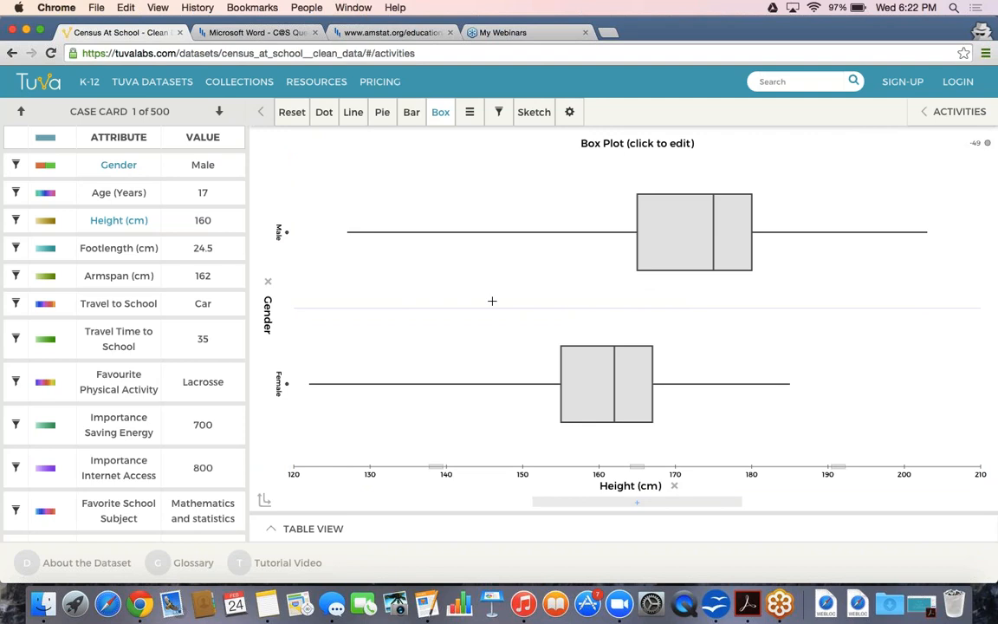
{"action": "mouse_move", "coordinate": [639, 242]}
- Switch to Box Plot with Outliers, colour points by Gender, and read the male quartiles 165/175/180 cm
{"action": "left_click", "coordinate": [441, 121]}
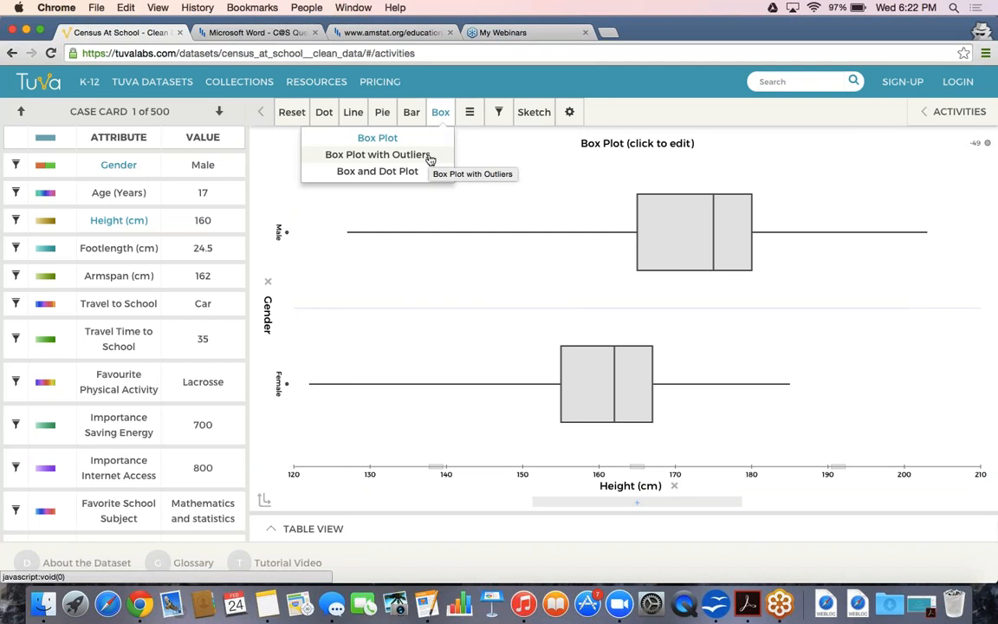
{"action": "left_click", "coordinate": [428, 155]}
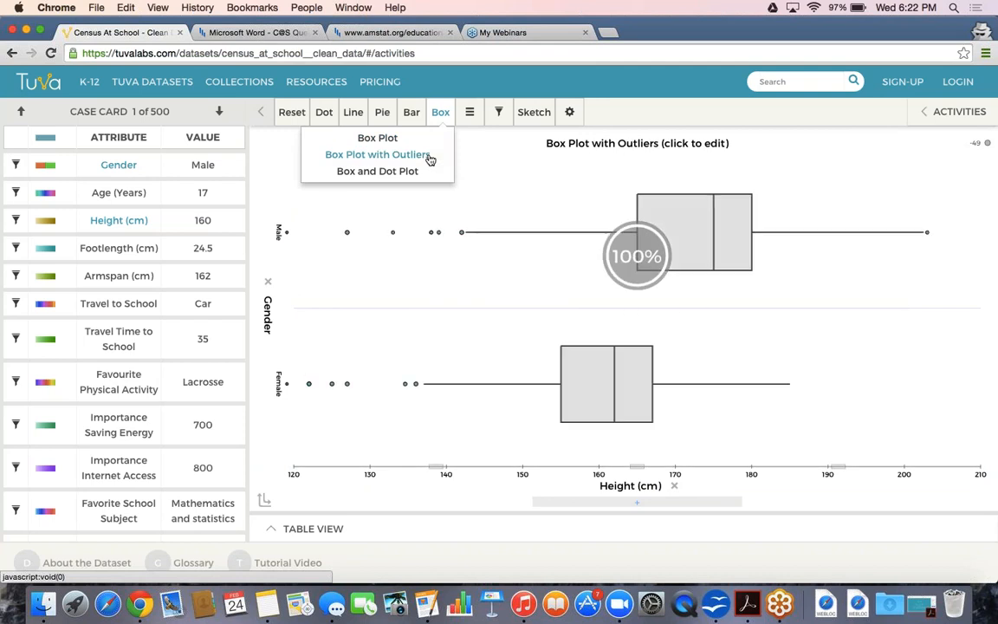
{"action": "left_click", "coordinate": [208, 168]}
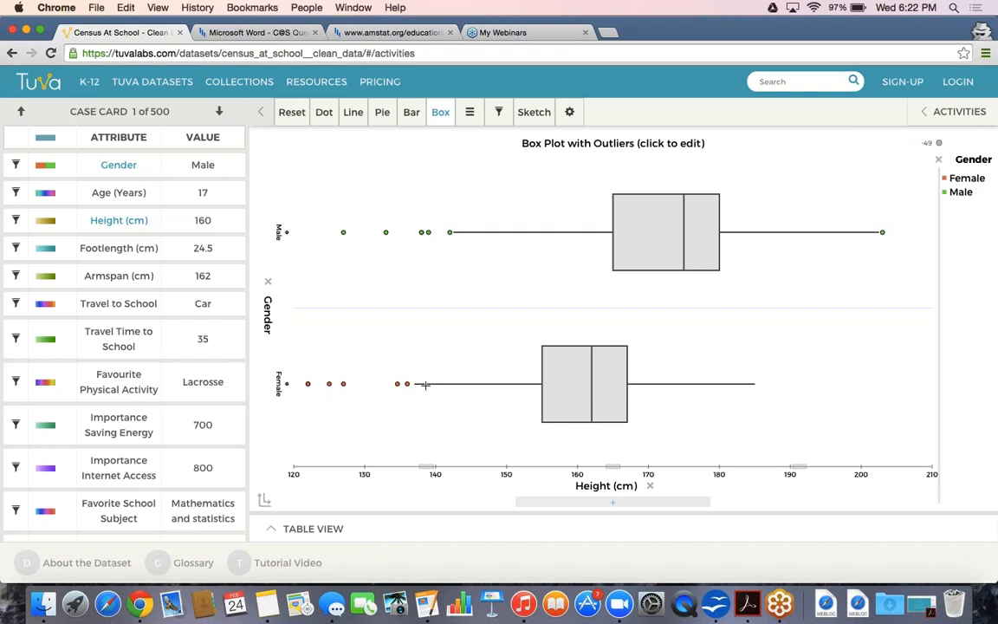
{"action": "mouse_move", "coordinate": [426, 387]}
{"action": "mouse_move", "coordinate": [719, 247]}
{"action": "mouse_move", "coordinate": [883, 235]}
- Switch to Box and Dot Plot and add two Dividers spanning both gender rows
{"action": "left_click", "coordinate": [441, 119]}
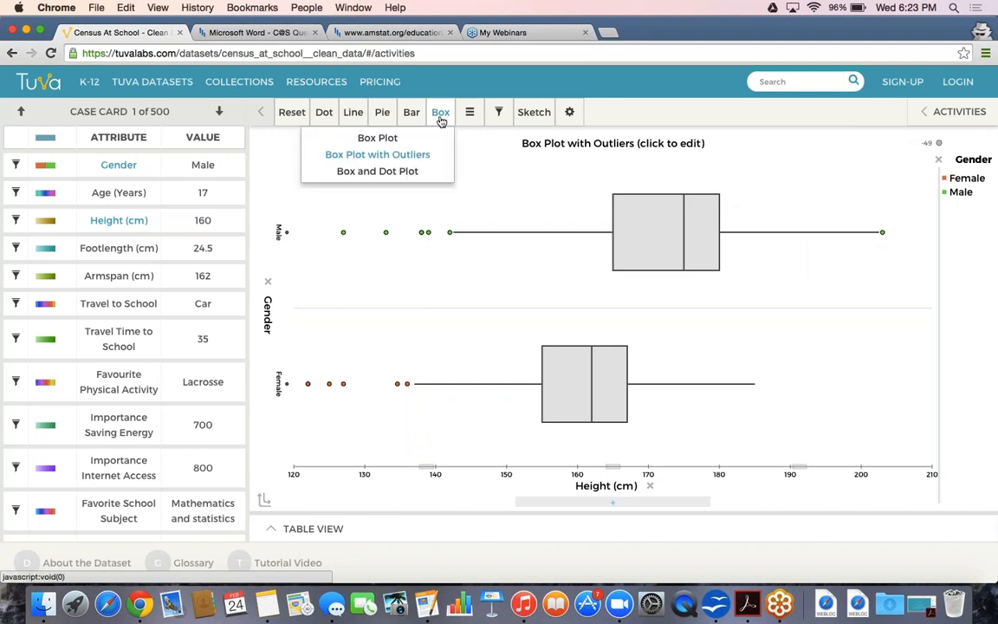
{"action": "left_click", "coordinate": [415, 178]}
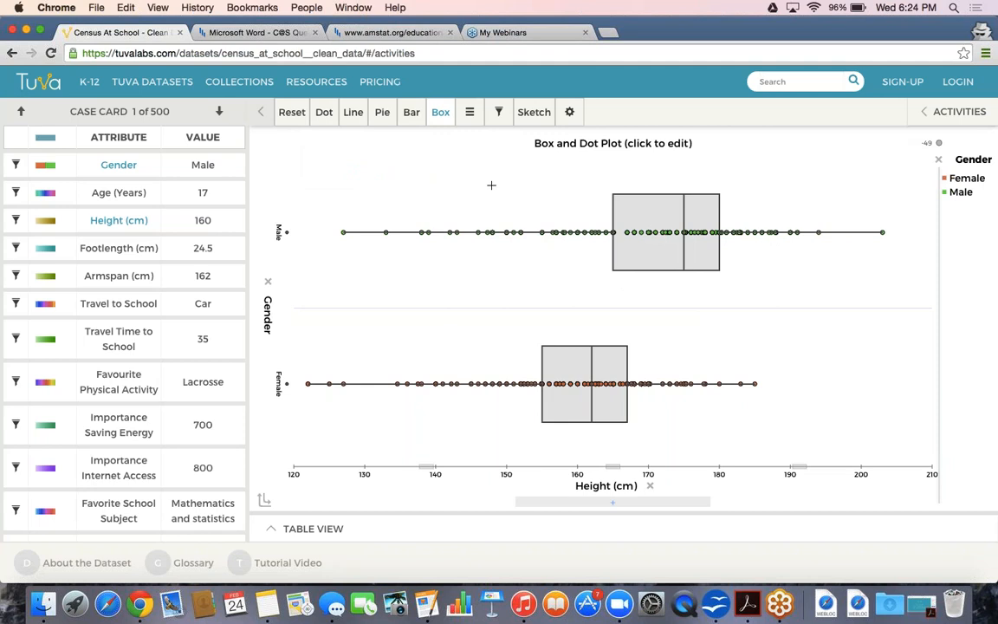
{"action": "left_click", "coordinate": [470, 112]}
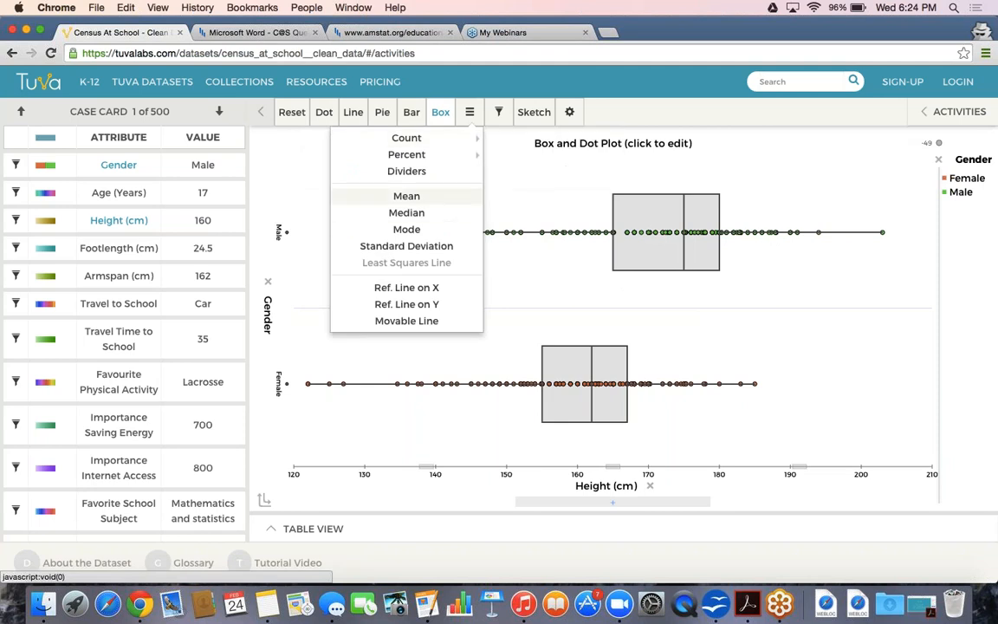
{"action": "left_click", "coordinate": [449, 179]}
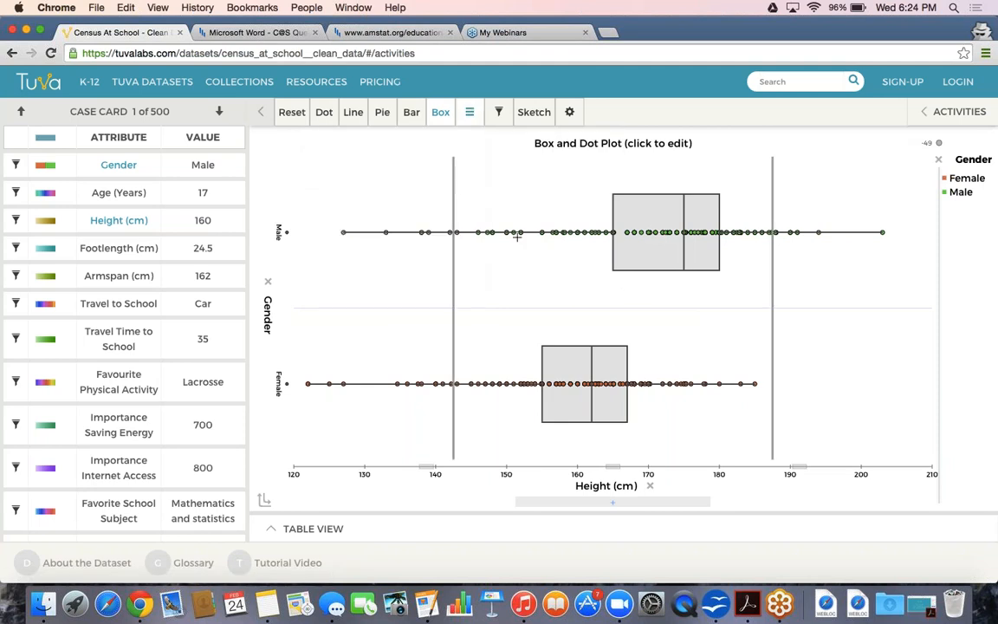
{"action": "left_click", "coordinate": [470, 111]}
- Show Percent by Category labels and align the Male dividers with its box edges (23.8%, 52.4%, 23.8%)
{"action": "mouse_move", "coordinate": [472, 138]}
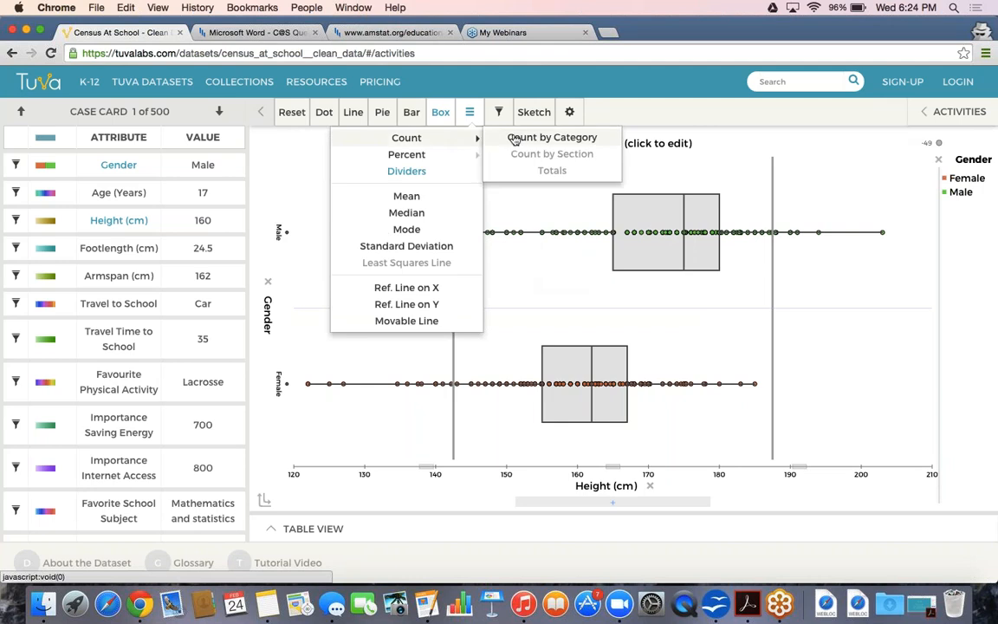
{"action": "mouse_move", "coordinate": [464, 156]}
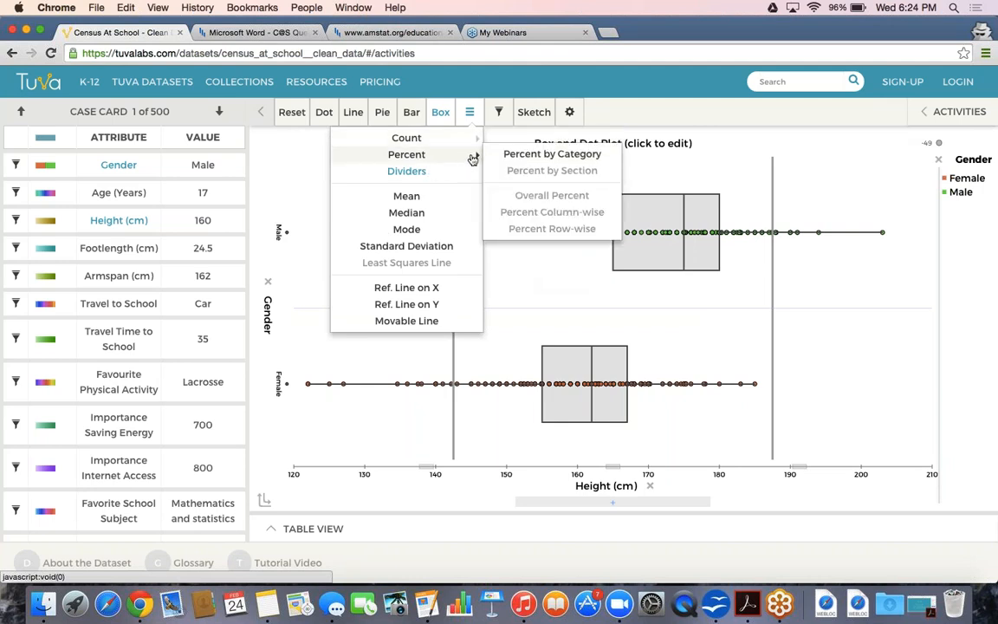
{"action": "left_click", "coordinate": [519, 155]}
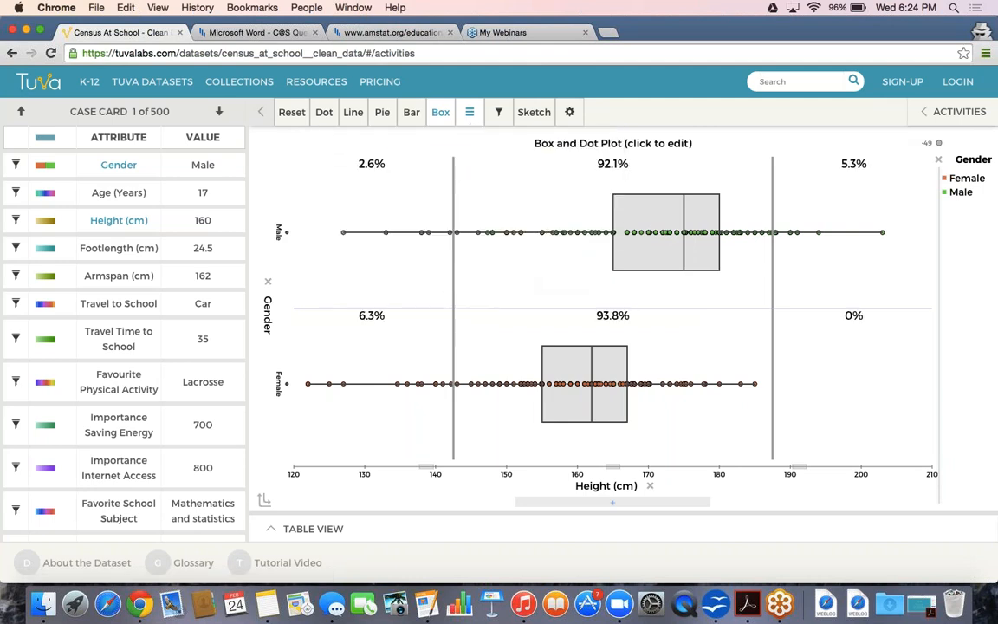
{"action": "left_click_drag", "start_coordinate": [451, 177], "coordinate": [613, 184]}
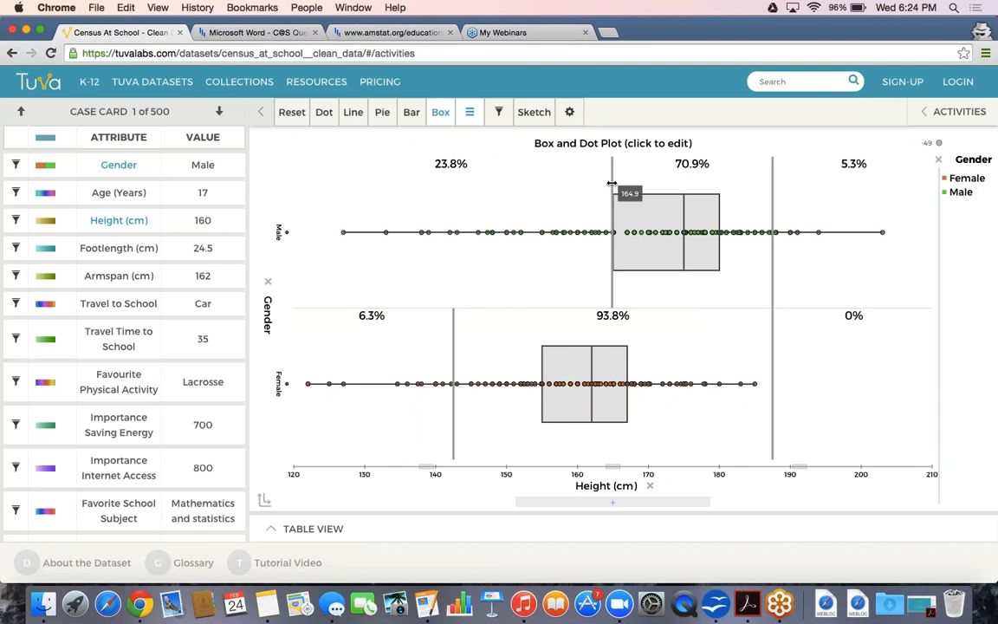
{"action": "left_click_drag", "start_coordinate": [771, 173], "coordinate": [720, 173]}
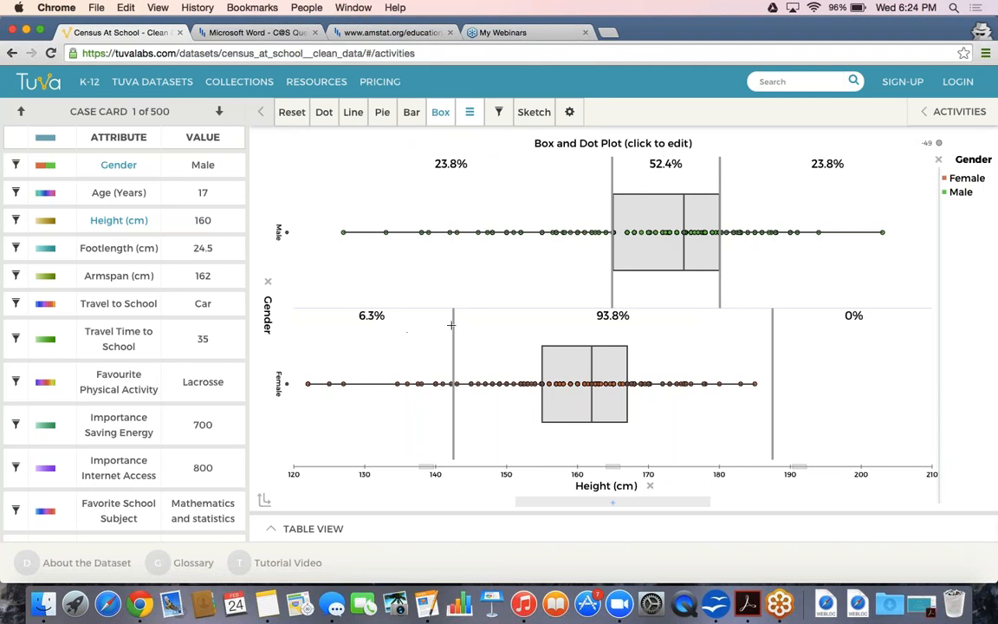
- Align the Female dividers with its box edges, giving 22.8%, 49.6% and 27.7%
{"action": "left_click_drag", "start_coordinate": [454, 333], "coordinate": [541, 329]}
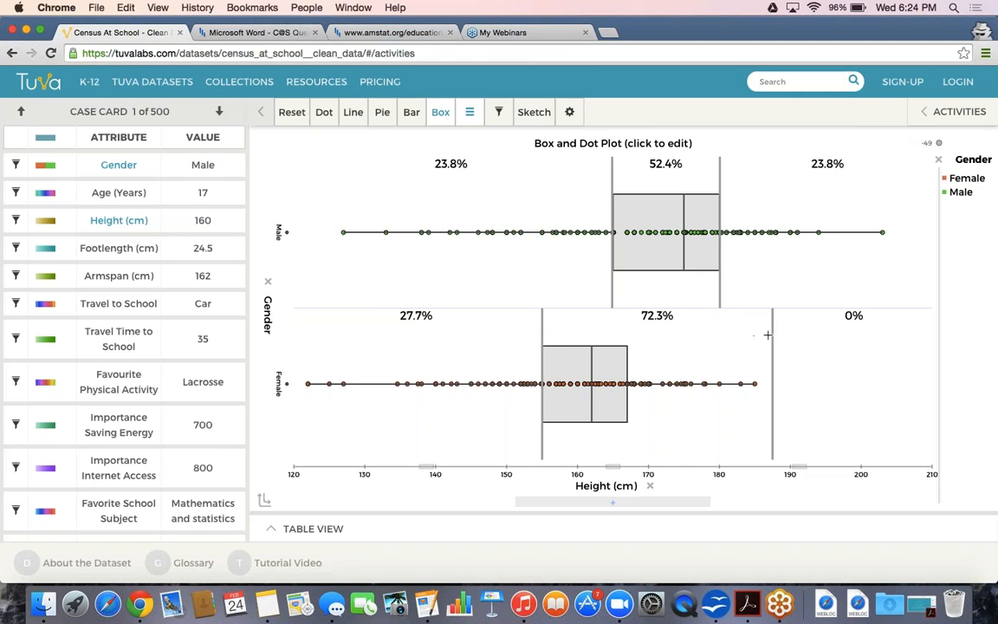
{"action": "left_click_drag", "start_coordinate": [771, 338], "coordinate": [627, 349]}
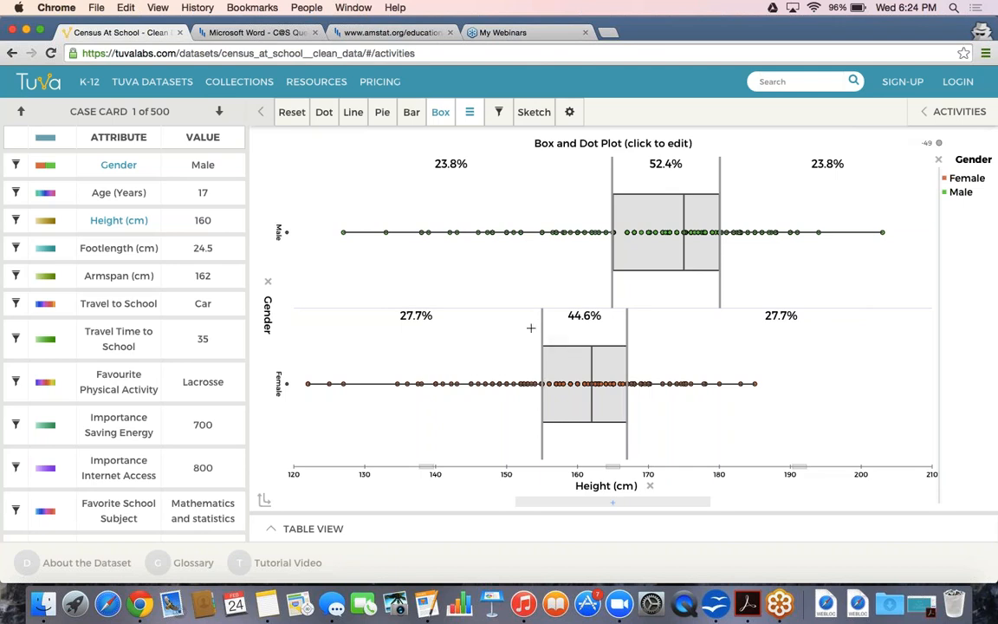
{"action": "left_click_drag", "start_coordinate": [543, 325], "coordinate": [544, 325]}
{"action": "mouse_move", "coordinate": [544, 322]}
{"action": "left_click_drag", "start_coordinate": [543, 322], "coordinate": [541, 322]}
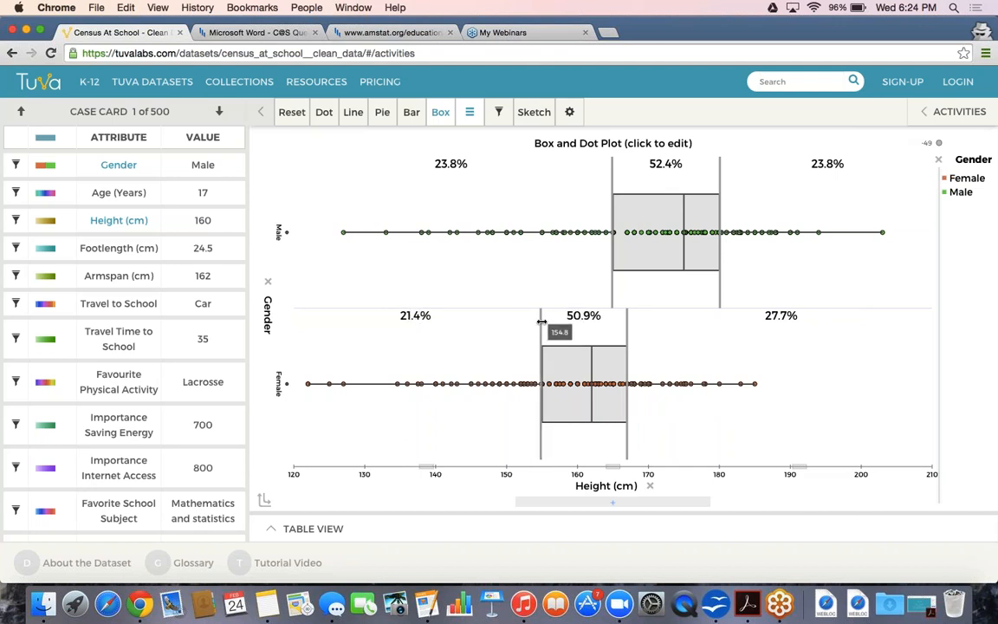
{"action": "left_click_drag", "start_coordinate": [542, 323], "coordinate": [542, 322]}
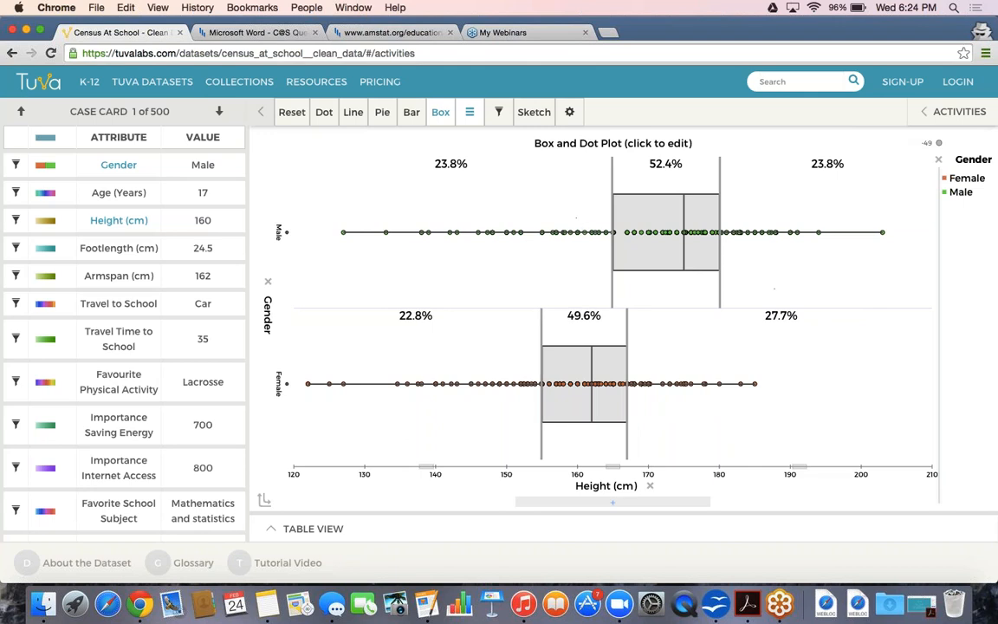
- Keep the box and dot plot as the box plot type
{"action": "mouse_move", "coordinate": [645, 198]}
{"action": "left_click", "coordinate": [440, 112]}
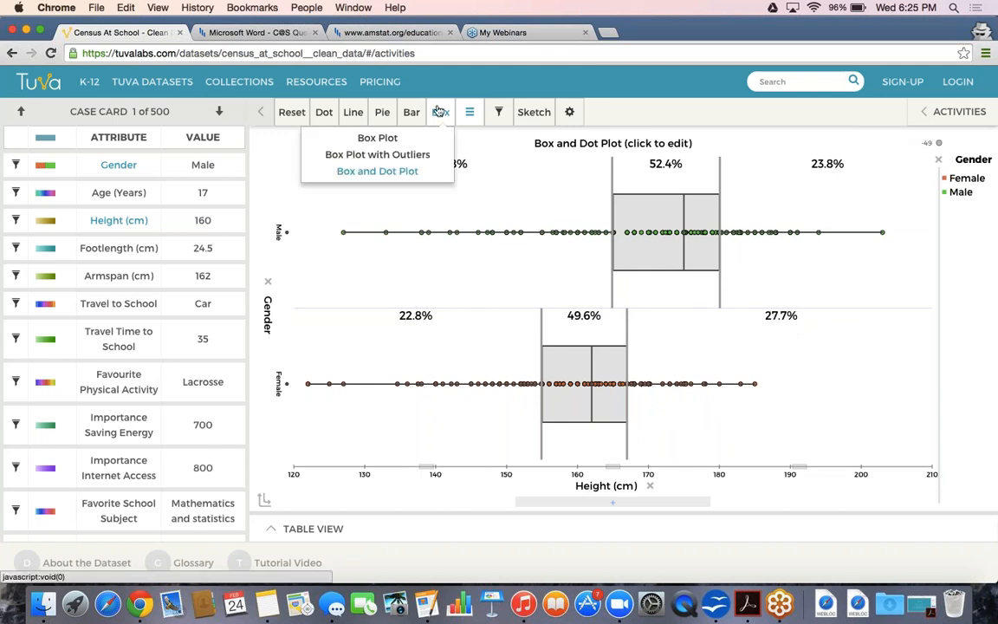
{"action": "left_click", "coordinate": [432, 172]}
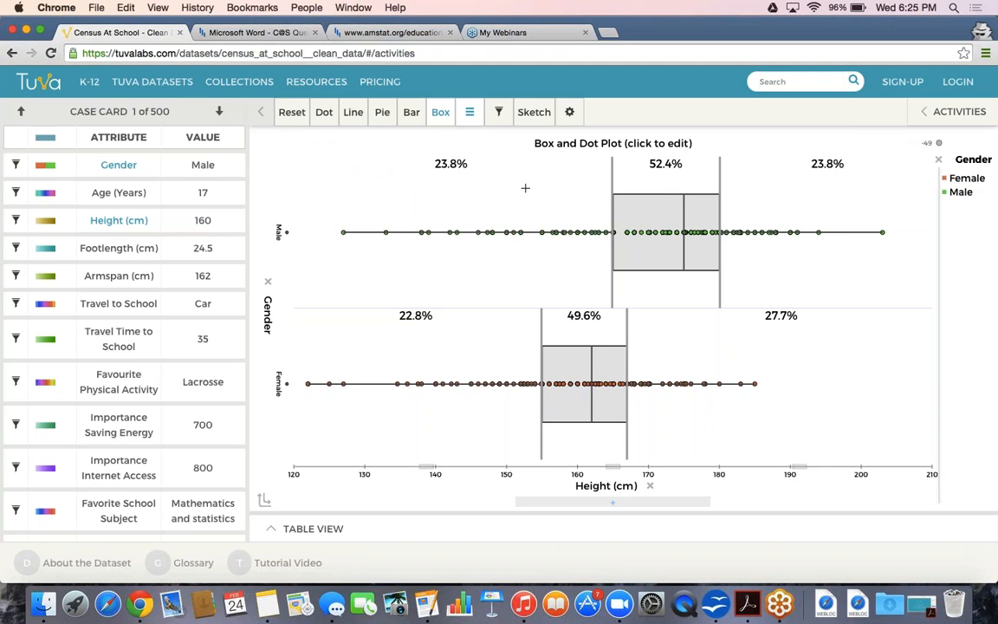
{"action": "mouse_move", "coordinate": [411, 126]}
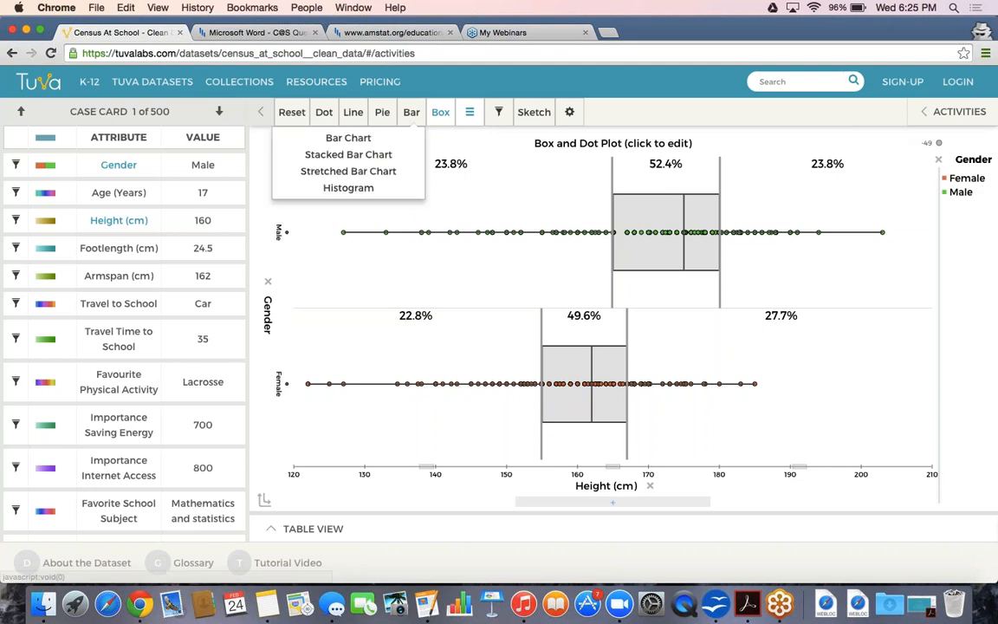
- Switch Height by Gender to a histogram without dividers: Male 227 (50.3%), Female 224 (49.7%)
{"action": "left_click", "coordinate": [399, 189]}
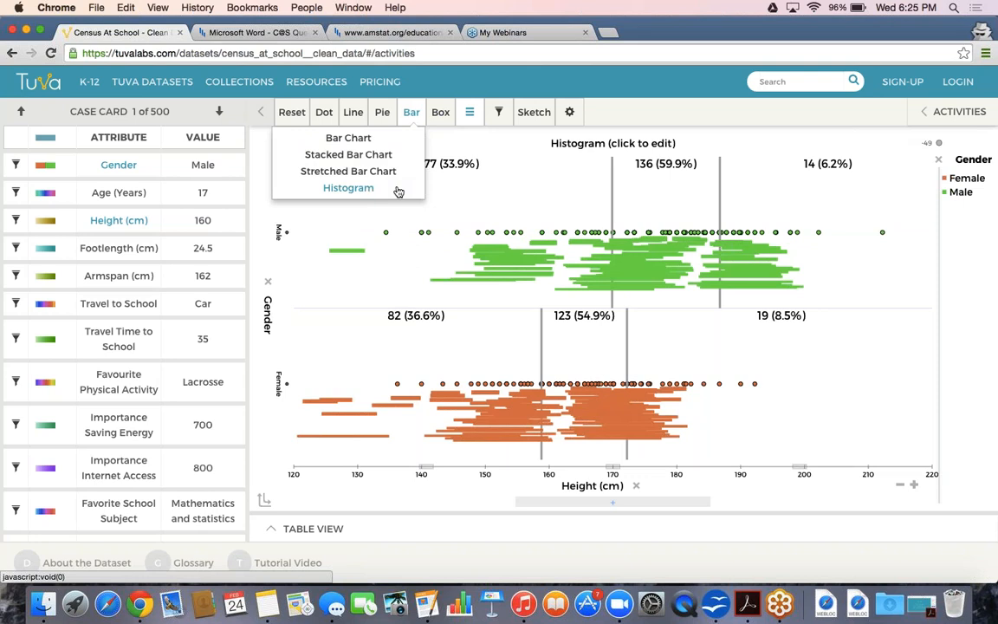
{"action": "mouse_move", "coordinate": [469, 112]}
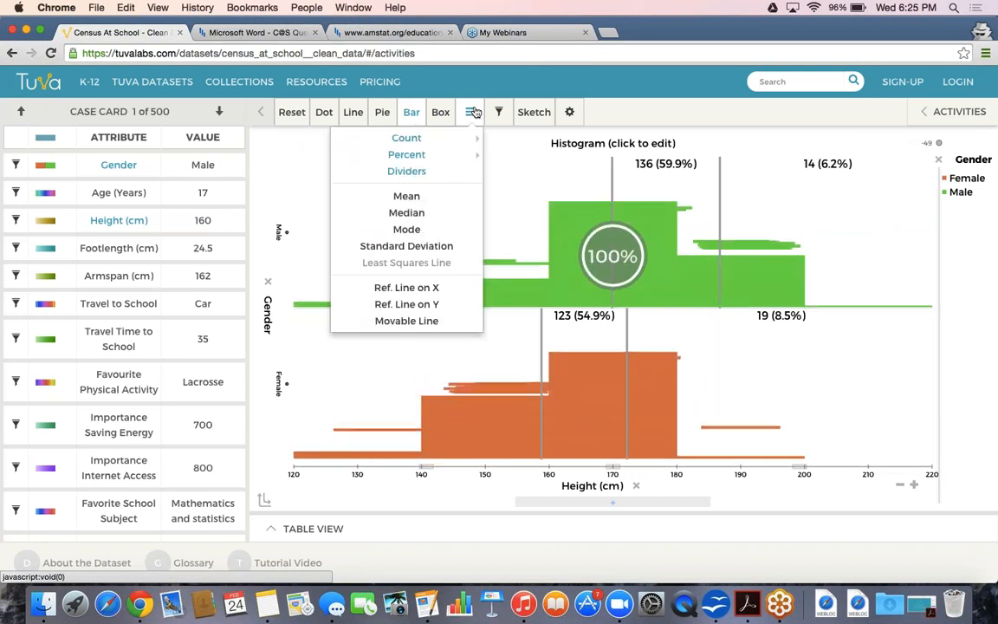
{"action": "left_click", "coordinate": [448, 176]}
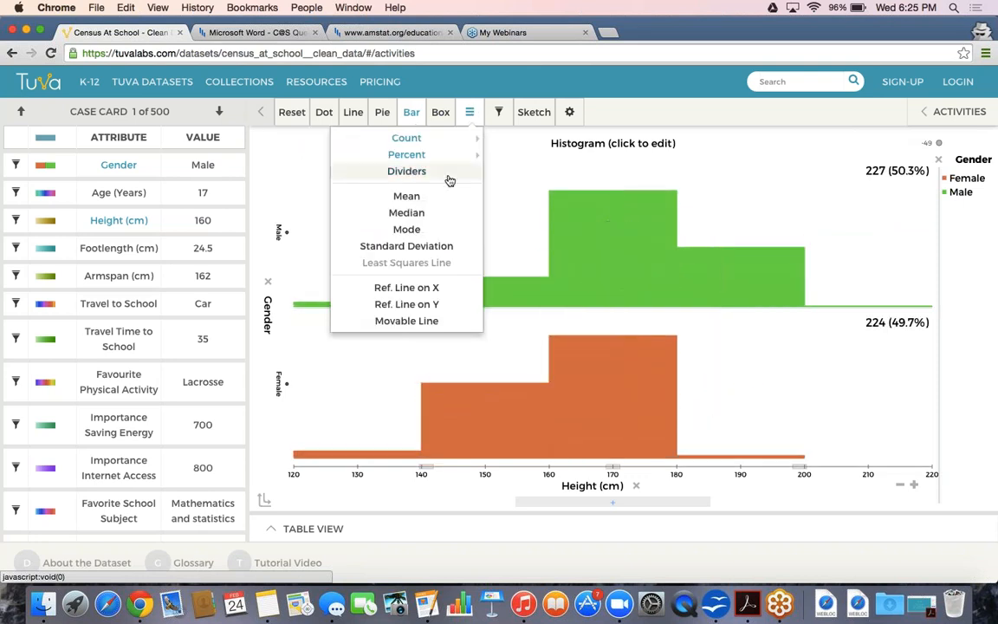
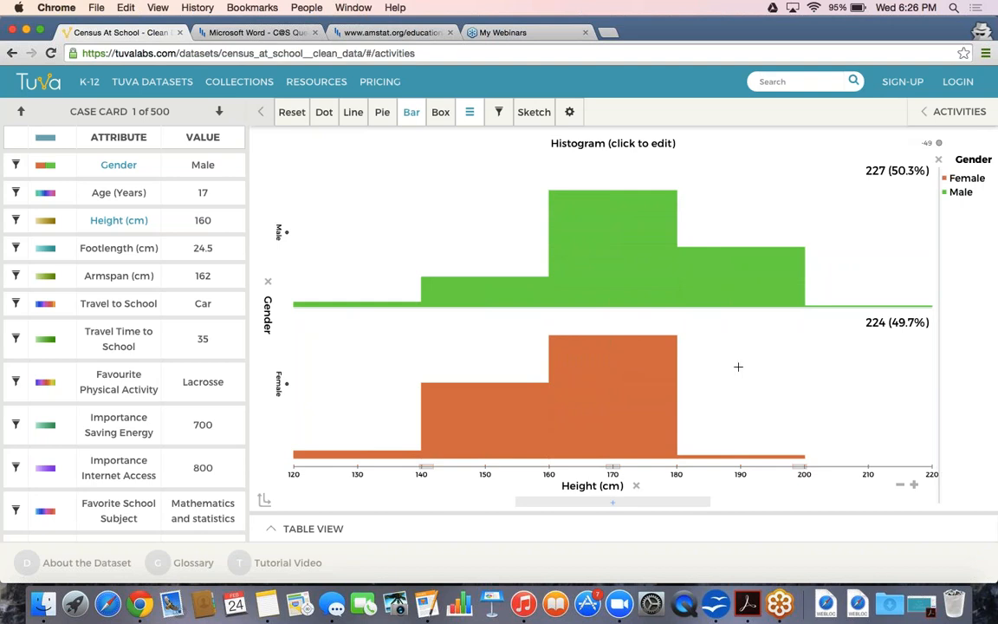
- Zoom the gender-split Height histogram so its axis runs from 120 to 210 cm
{"action": "left_click", "coordinate": [914, 487]}
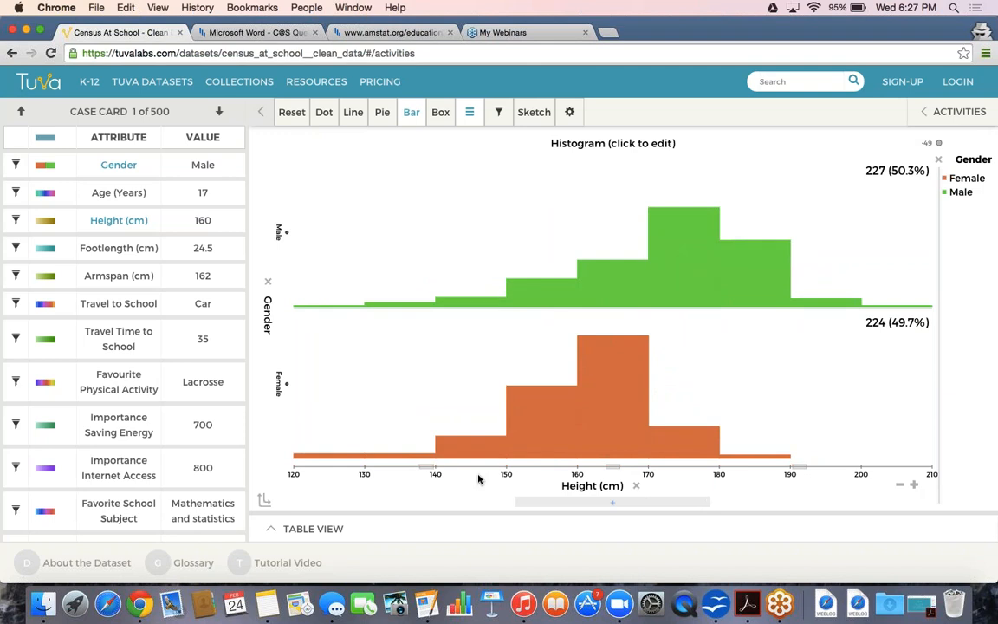
{"action": "mouse_move", "coordinate": [297, 460]}
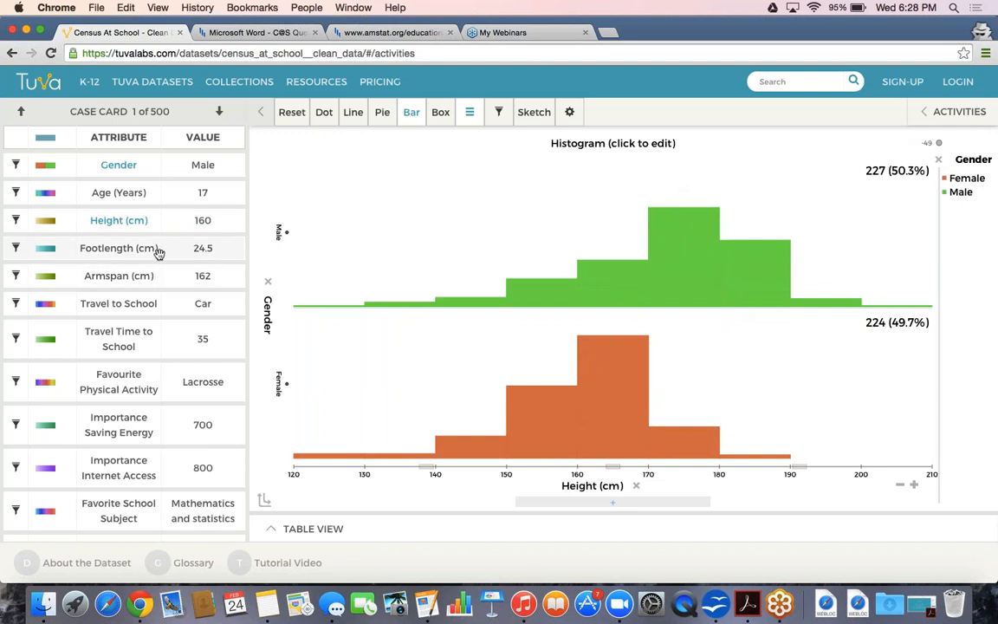
- Swap Height for Footlength, then Armspan (cm) on the x-axis, giving 219 males and 209 females
{"action": "left_click_drag", "start_coordinate": [158, 252], "coordinate": [440, 479]}
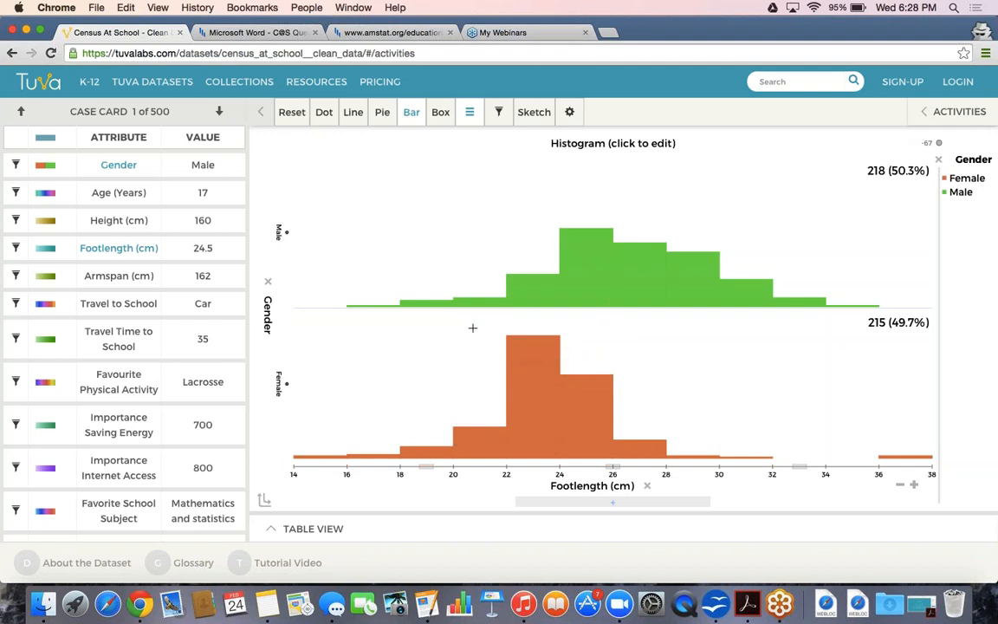
{"action": "left_click_drag", "start_coordinate": [119, 275], "coordinate": [515, 496]}
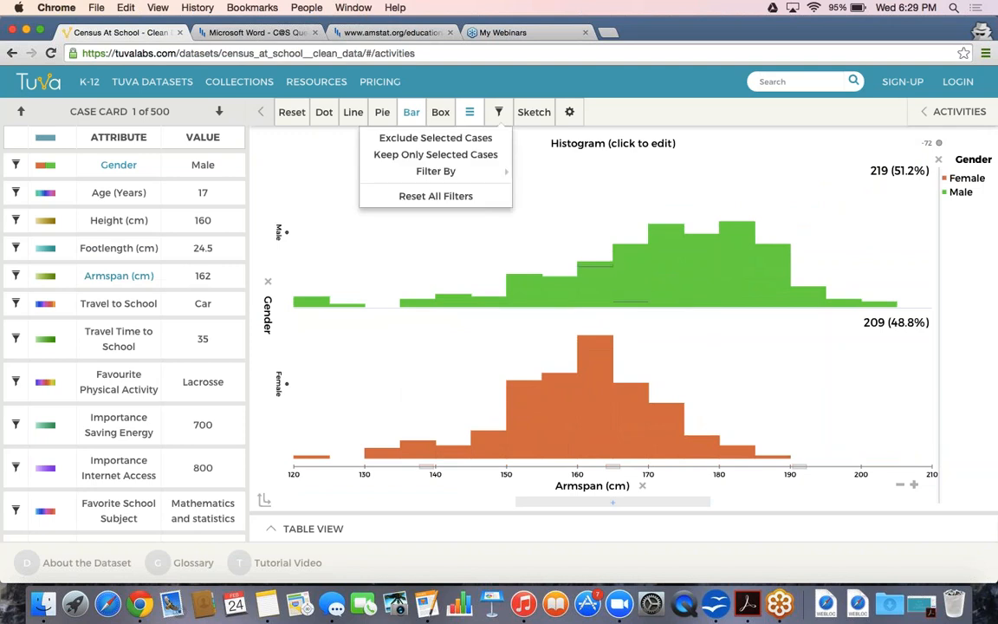
- Reset the graph and plot Height (cm) on the y-axis against Armspan (cm) on the x-axis
{"action": "left_click", "coordinate": [293, 113]}
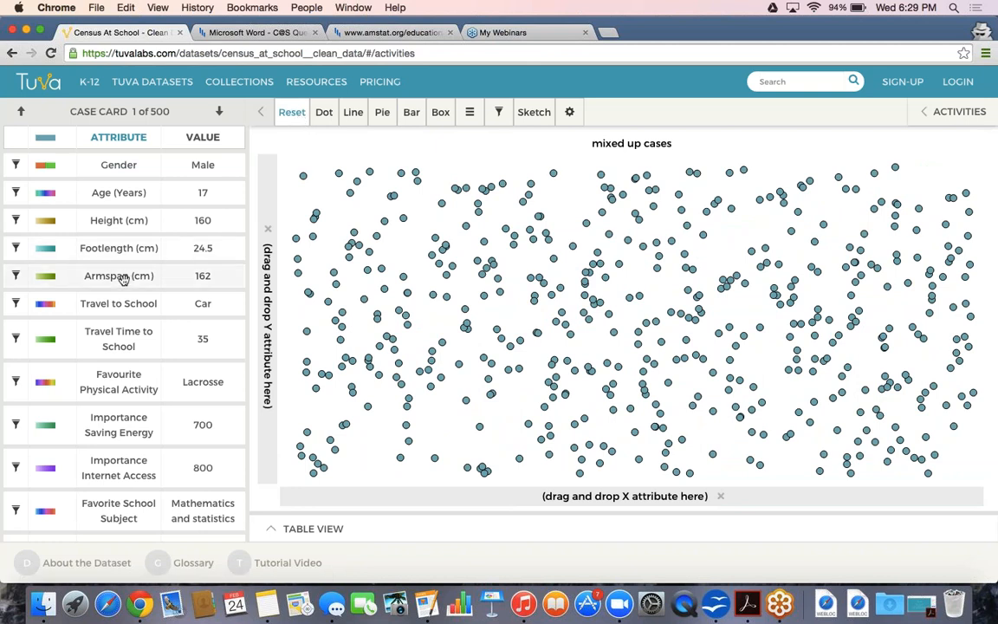
{"action": "left_click_drag", "start_coordinate": [123, 278], "coordinate": [403, 497]}
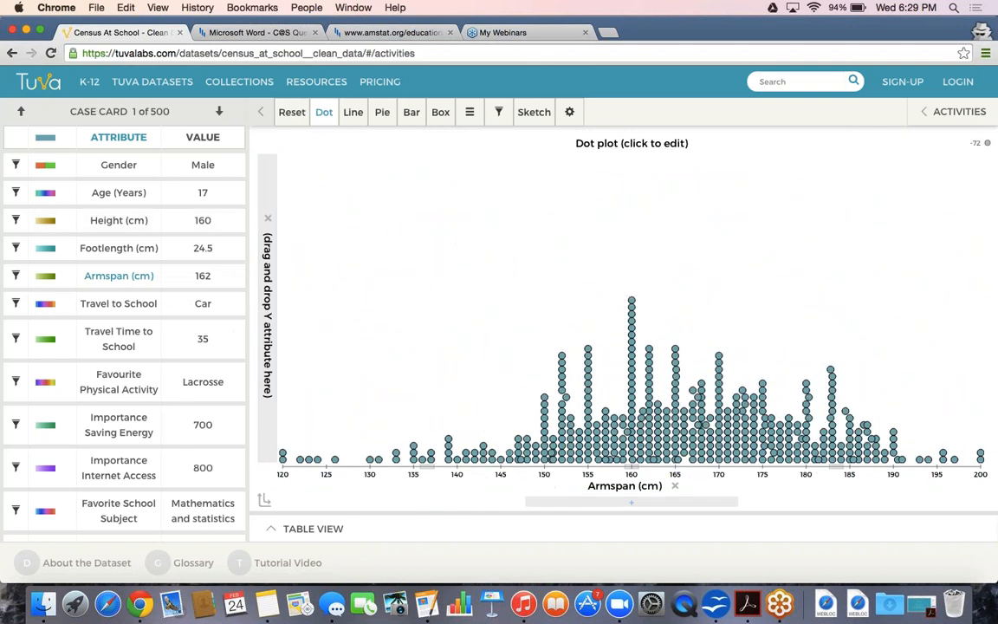
{"action": "left_click_drag", "start_coordinate": [200, 220], "coordinate": [272, 220]}
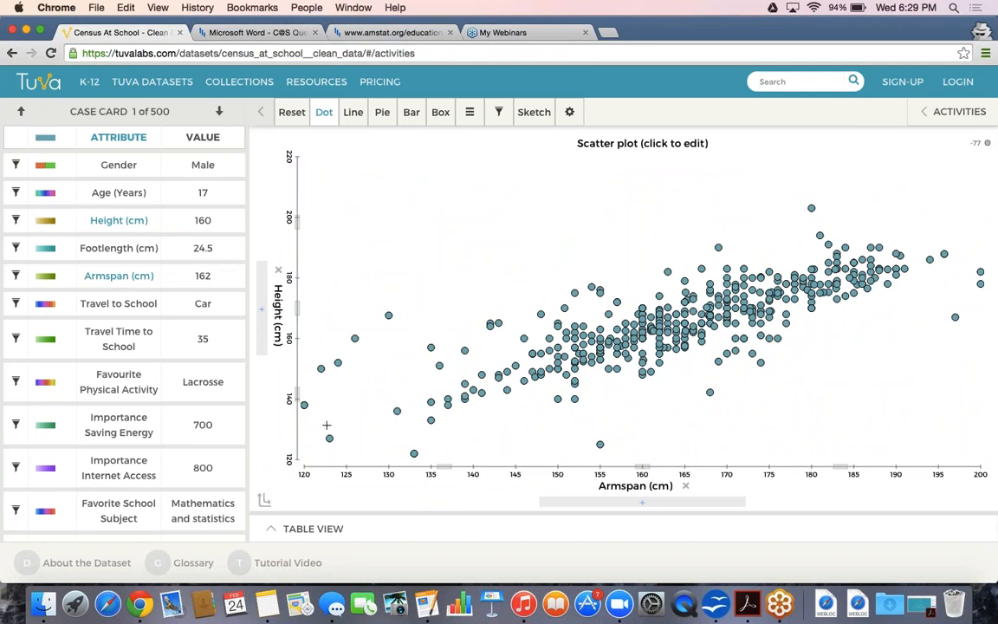
- Add a movable line and fit its ends along the point cloud, spanning about 123–188 cm armspan
{"action": "left_click", "coordinate": [469, 111]}
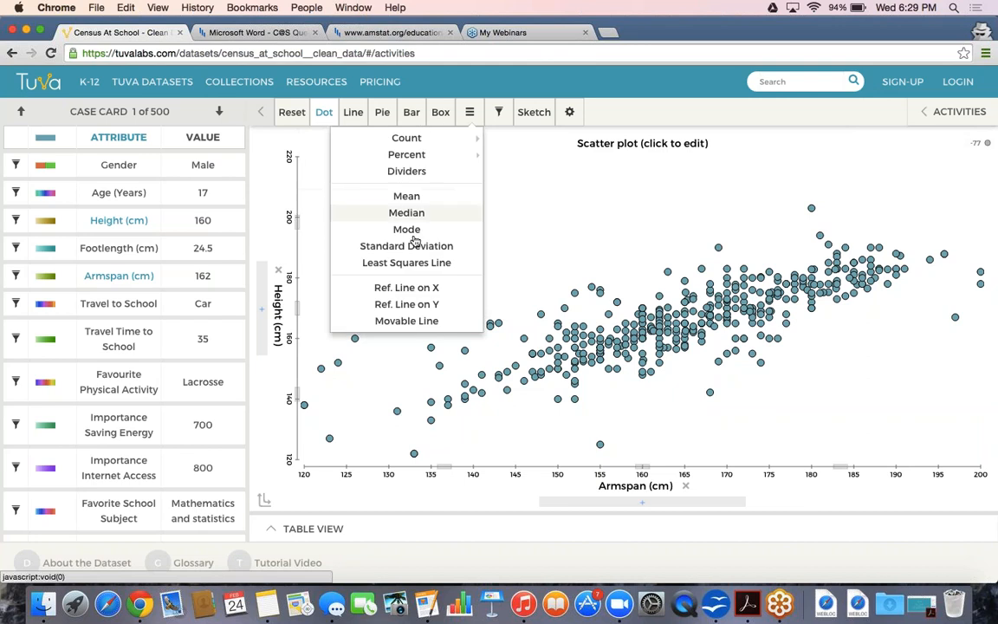
{"action": "left_click", "coordinate": [399, 322]}
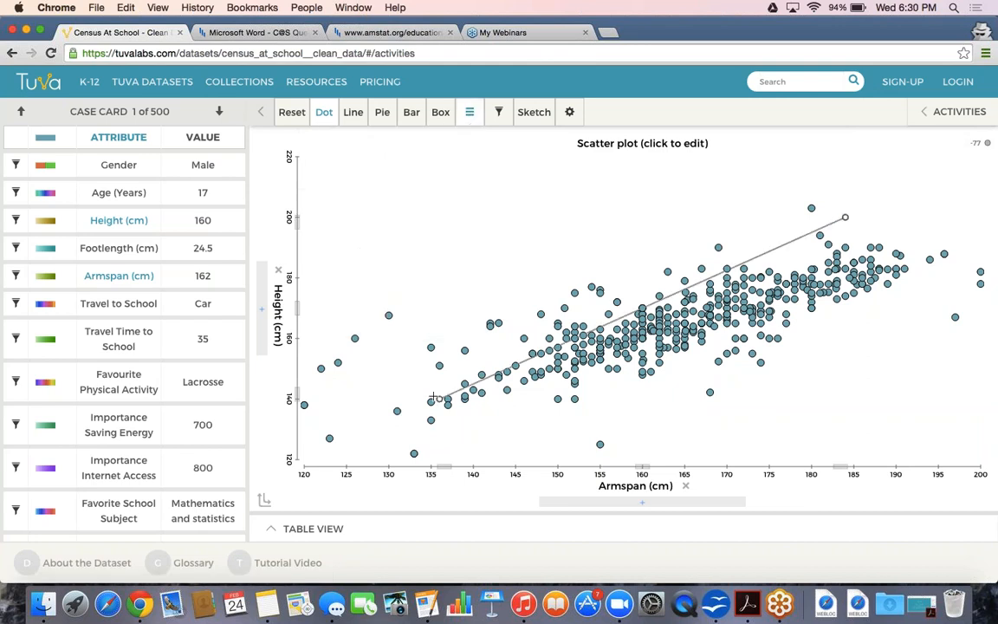
{"action": "left_click_drag", "start_coordinate": [441, 397], "coordinate": [330, 440]}
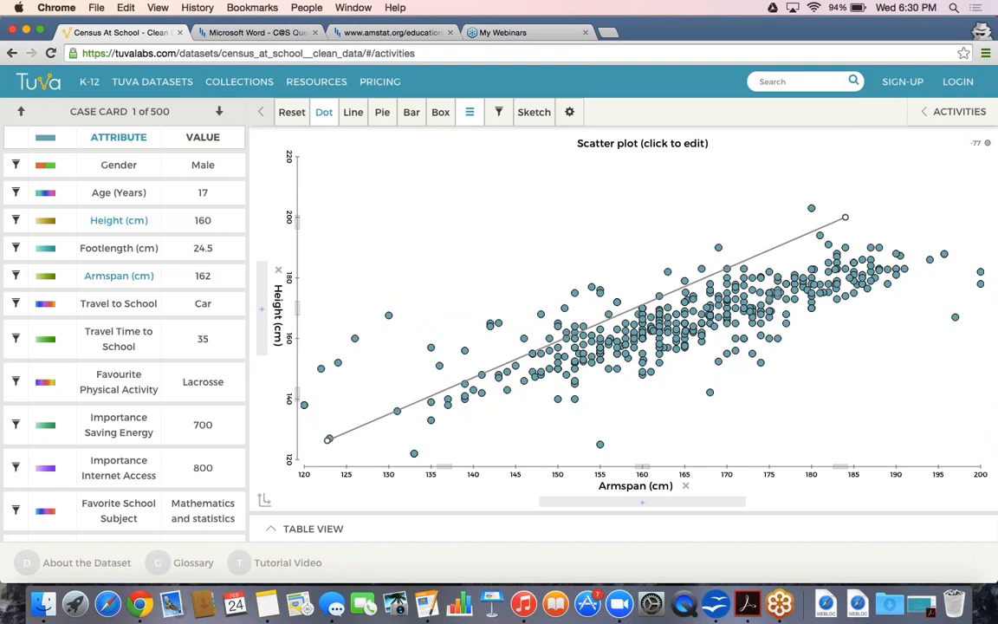
{"action": "left_click_drag", "start_coordinate": [846, 217], "coordinate": [880, 248]}
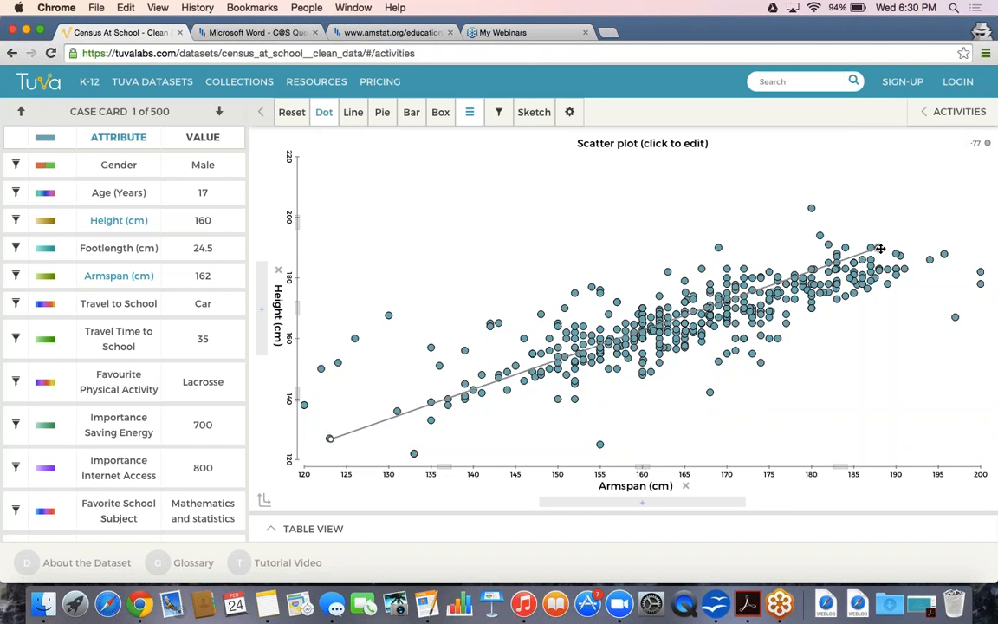
- Show the least squares line: Height = 0.714 × Armspan + 48.1, R² = 0.6647
{"action": "left_click", "coordinate": [469, 112]}
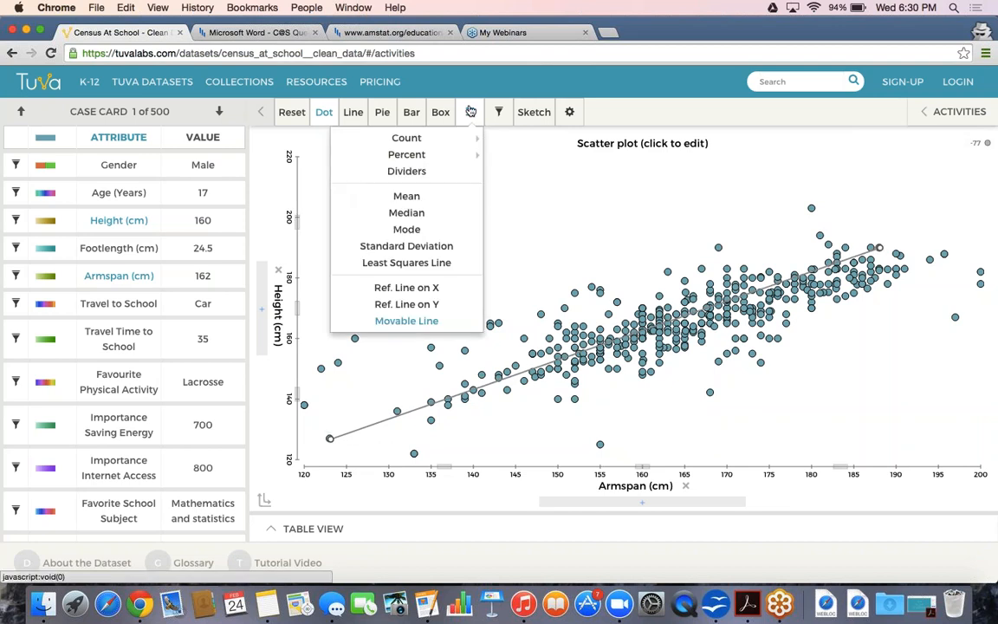
{"action": "left_click", "coordinate": [421, 264]}
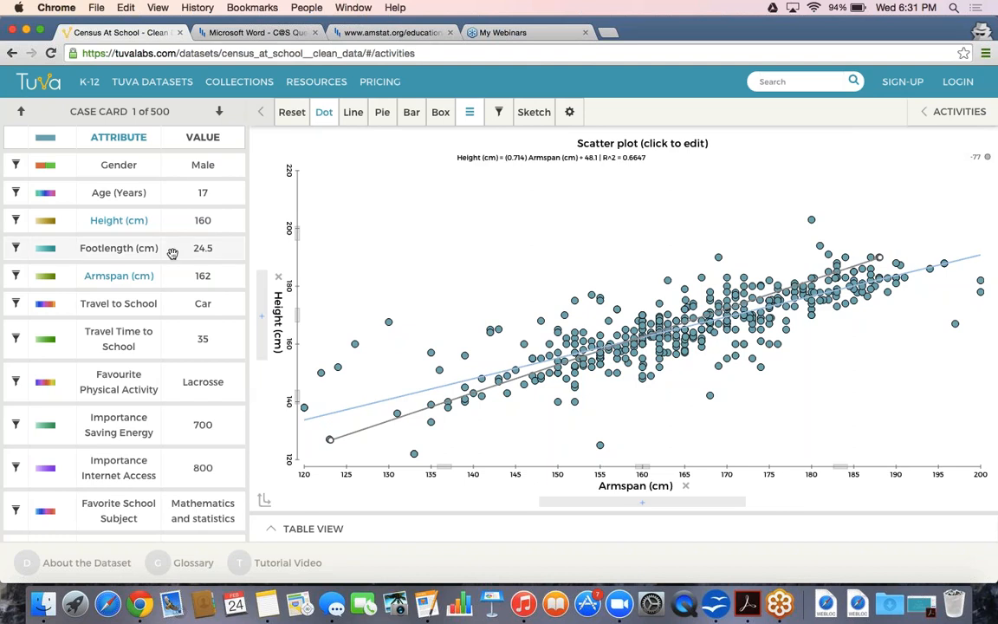
- Put Footlength (cm) on the y-axis, giving Footlength = 0.123 × Armspan + 4.4, R² = 0.3084
{"action": "left_click_drag", "start_coordinate": [173, 252], "coordinate": [279, 212]}
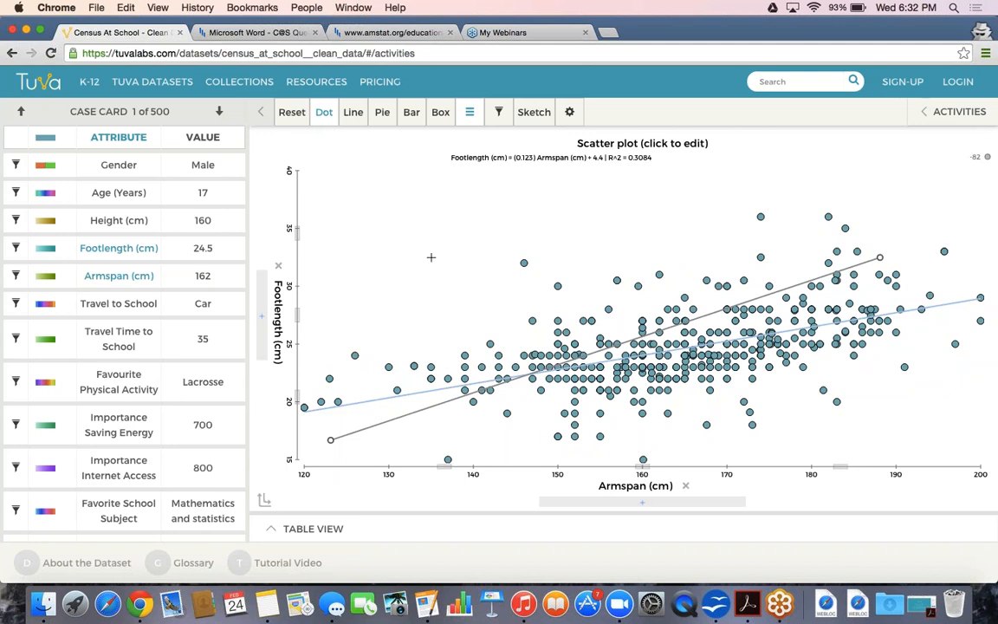
{"action": "left_click", "coordinate": [469, 112]}
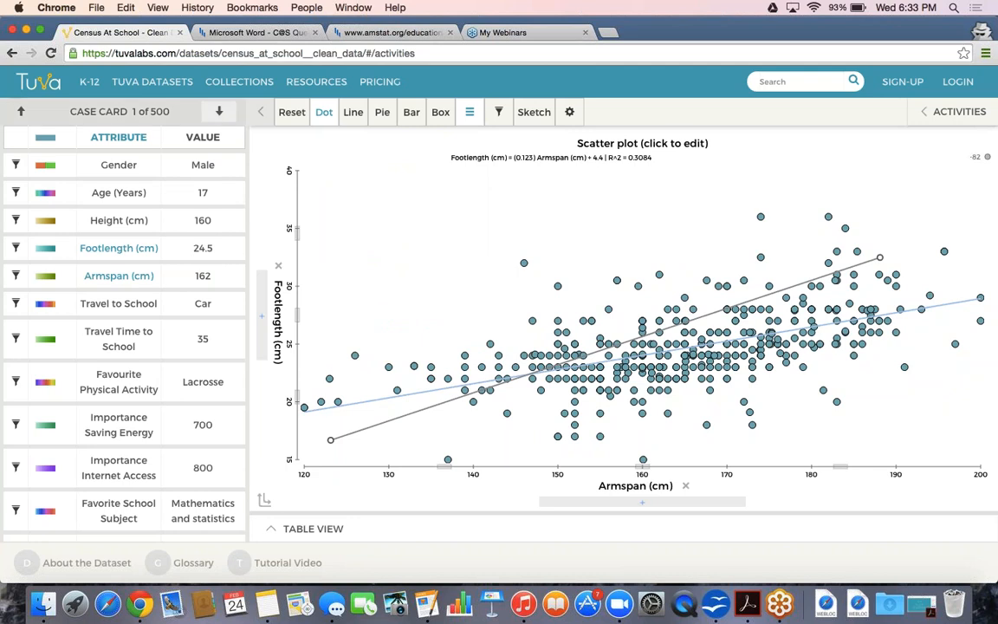
- Reset the plot to 500 mixed-up cases and browse the case card attributes
{"action": "left_click", "coordinate": [292, 114]}
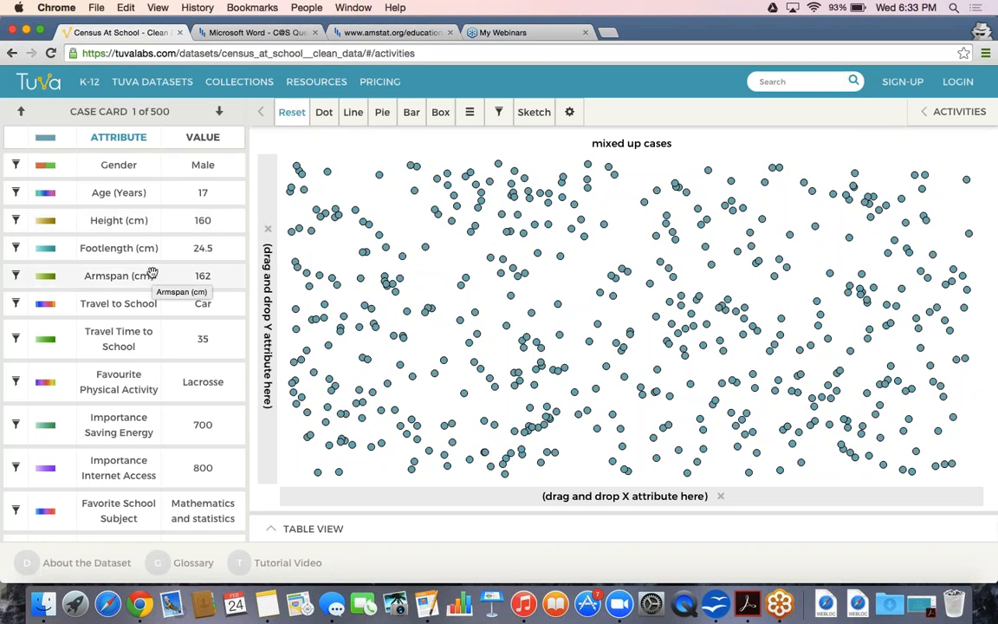
{"action": "scroll", "coordinate": [151, 274], "scroll_direction": "down", "scroll_amount": 3}
{"action": "scroll", "coordinate": [152, 274], "scroll_direction": "down", "scroll_amount": 3}
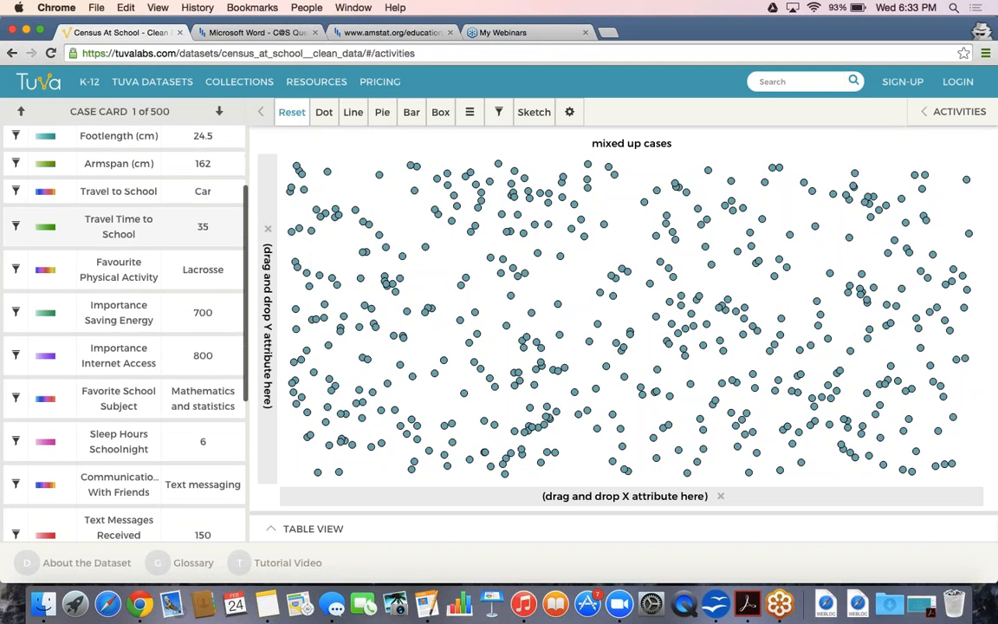
{"action": "scroll", "coordinate": [151, 274], "scroll_direction": "up", "scroll_amount": 5}
{"action": "scroll", "coordinate": [151, 260], "scroll_direction": "up", "scroll_amount": 1}
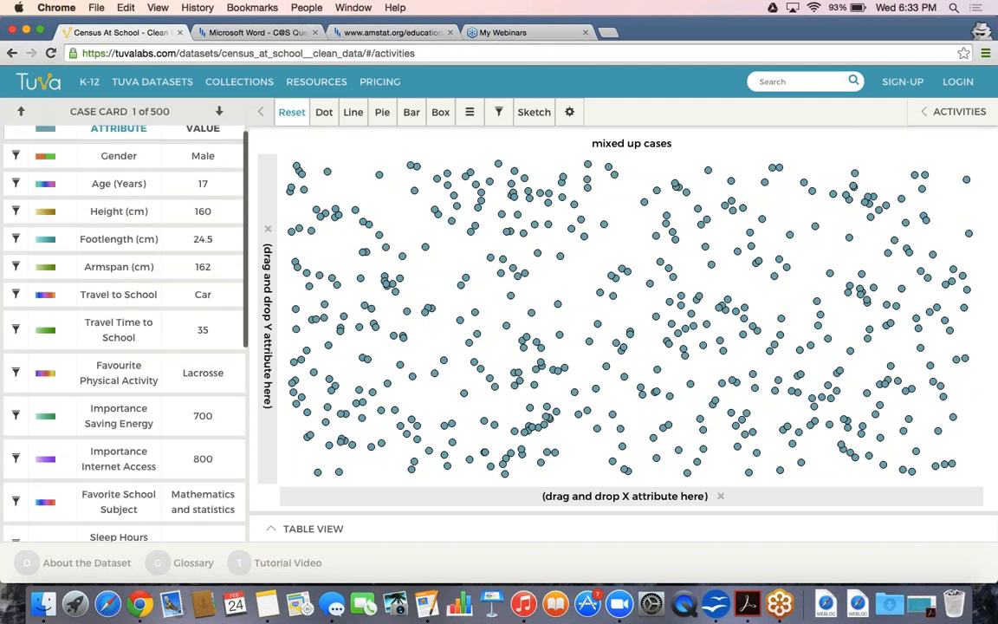
{"action": "scroll", "coordinate": [132, 270], "scroll_direction": "down", "scroll_amount": 1}
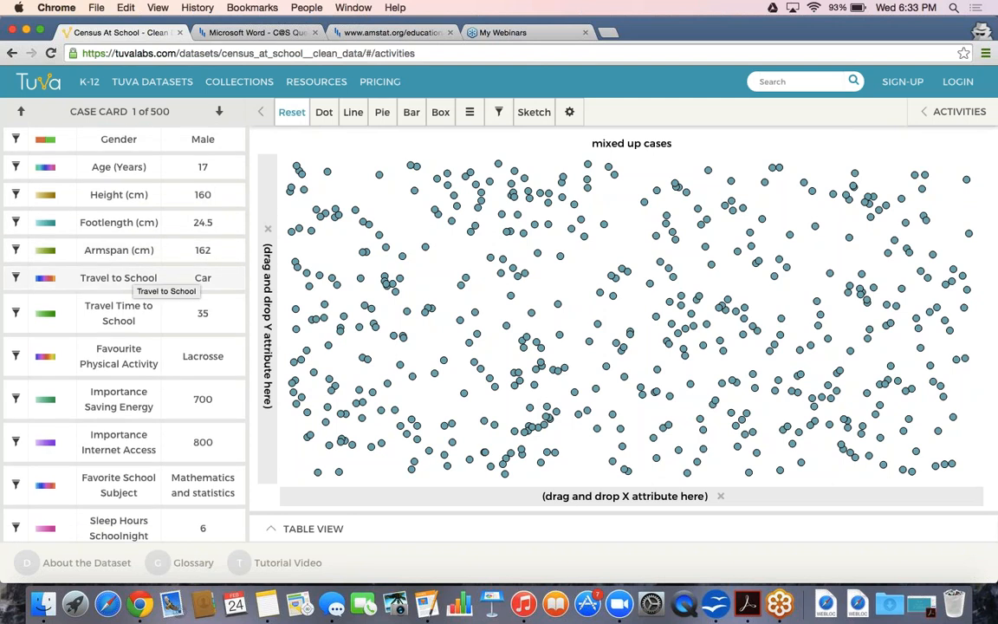
- Colour cases by Travel to School, Travel Time, Physical Activity, Saving Energy, then Internet Access importance
{"action": "left_click", "coordinate": [138, 278]}
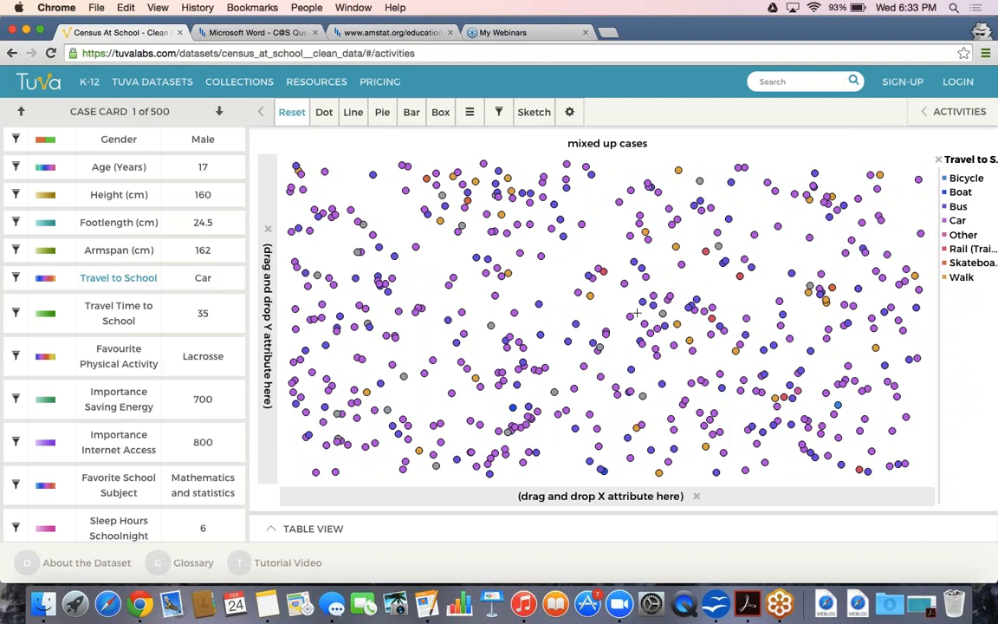
{"action": "left_click", "coordinate": [202, 326]}
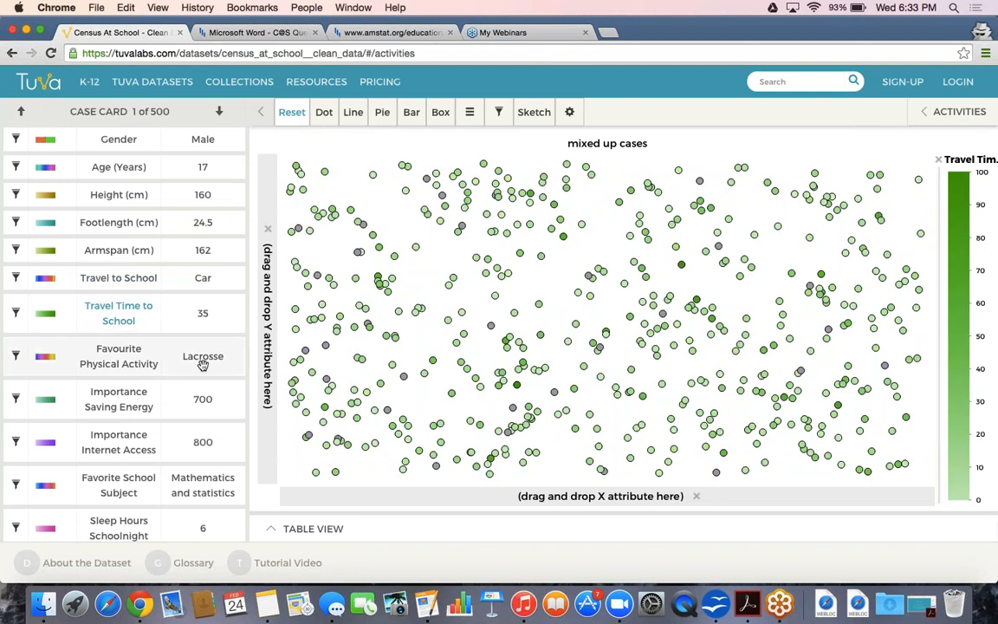
{"action": "left_click", "coordinate": [178, 343]}
{"action": "scroll", "coordinate": [212, 401], "scroll_direction": "down", "scroll_amount": 5}
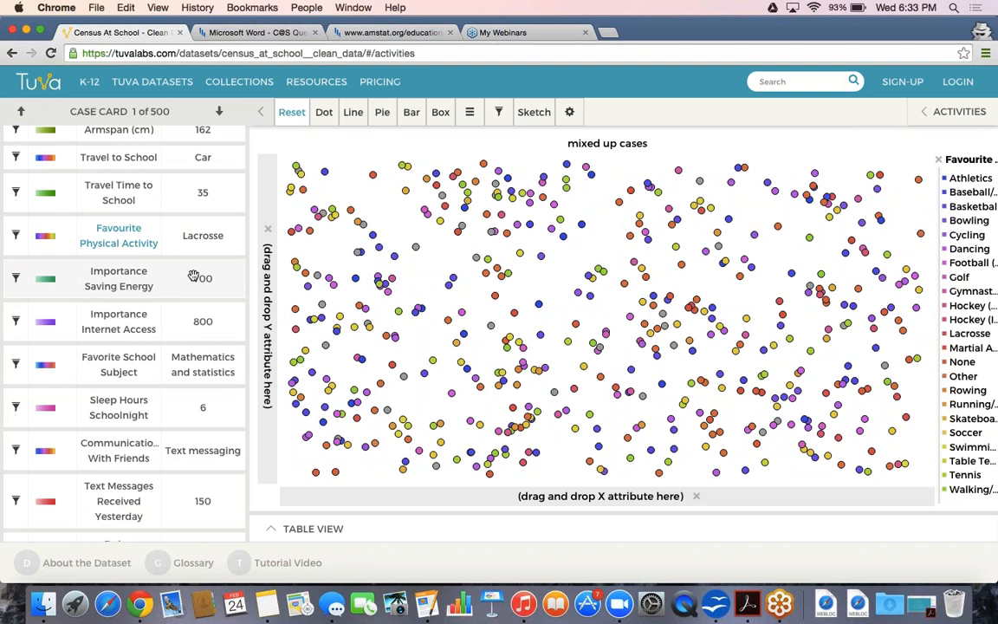
{"action": "left_click", "coordinate": [193, 276]}
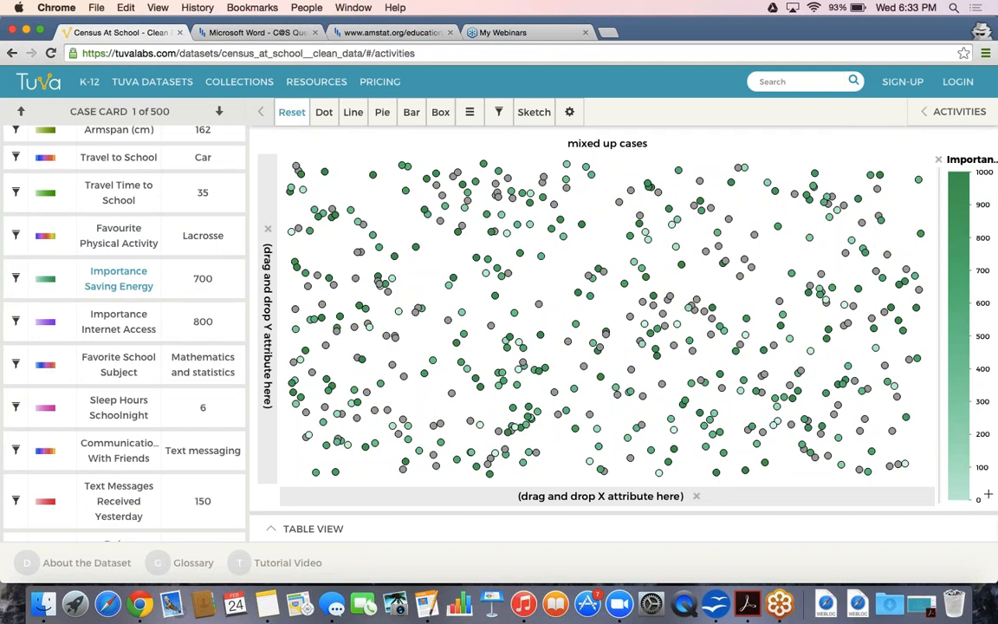
{"action": "left_click", "coordinate": [100, 329]}
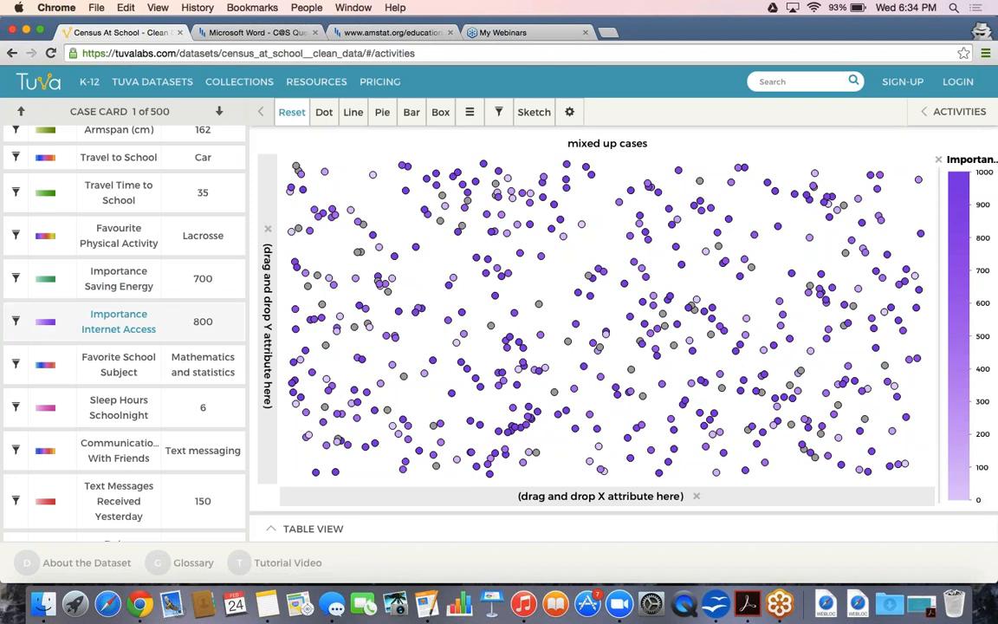
{"action": "scroll", "coordinate": [124, 303], "scroll_direction": "down", "scroll_amount": 3}
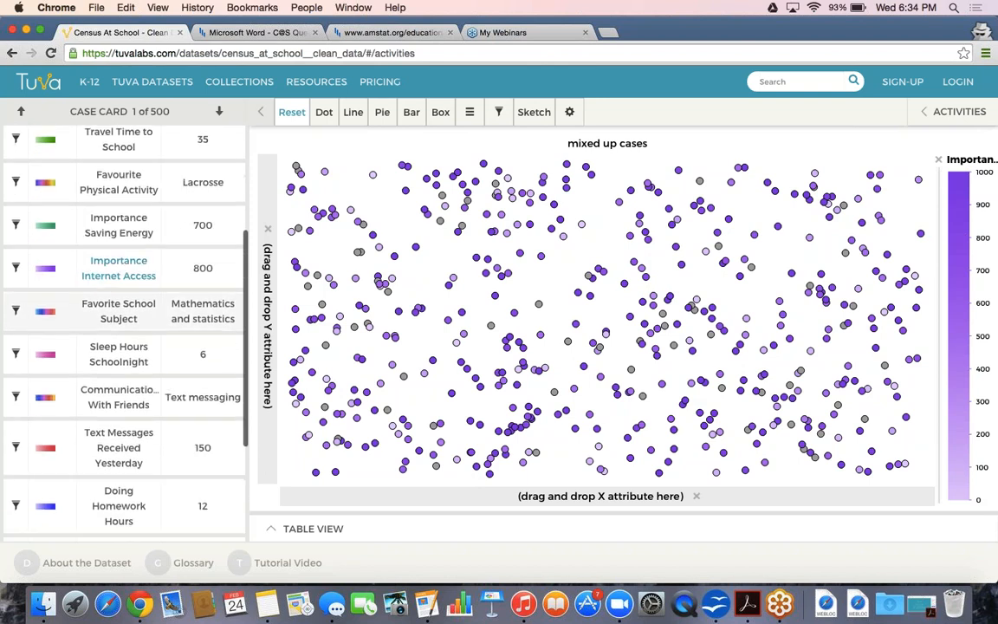
{"action": "scroll", "coordinate": [124, 309], "scroll_direction": "down", "scroll_amount": 3}
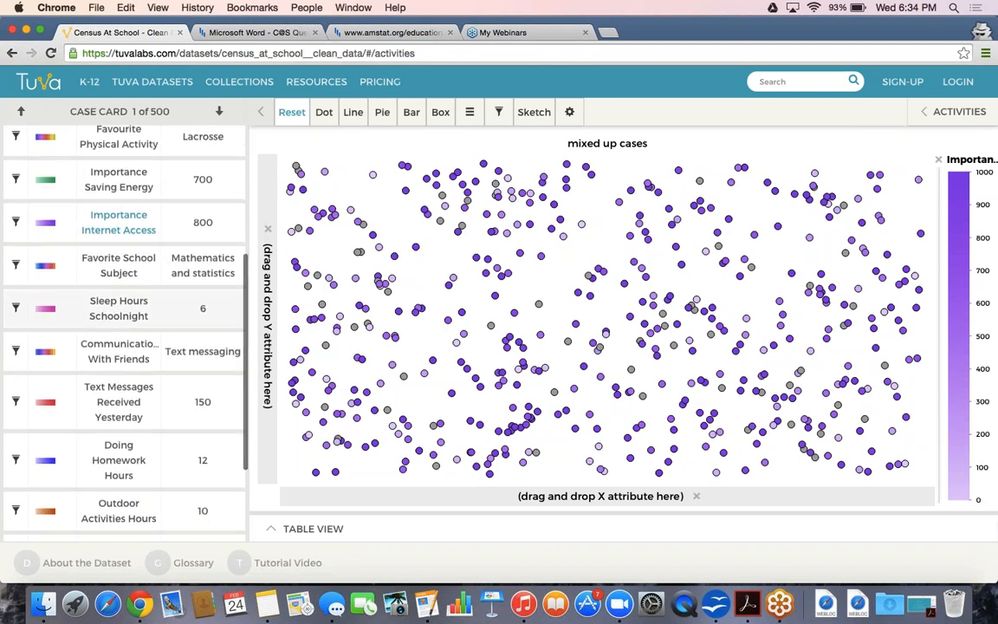
{"action": "scroll", "coordinate": [124, 312], "scroll_direction": "down", "scroll_amount": 2}
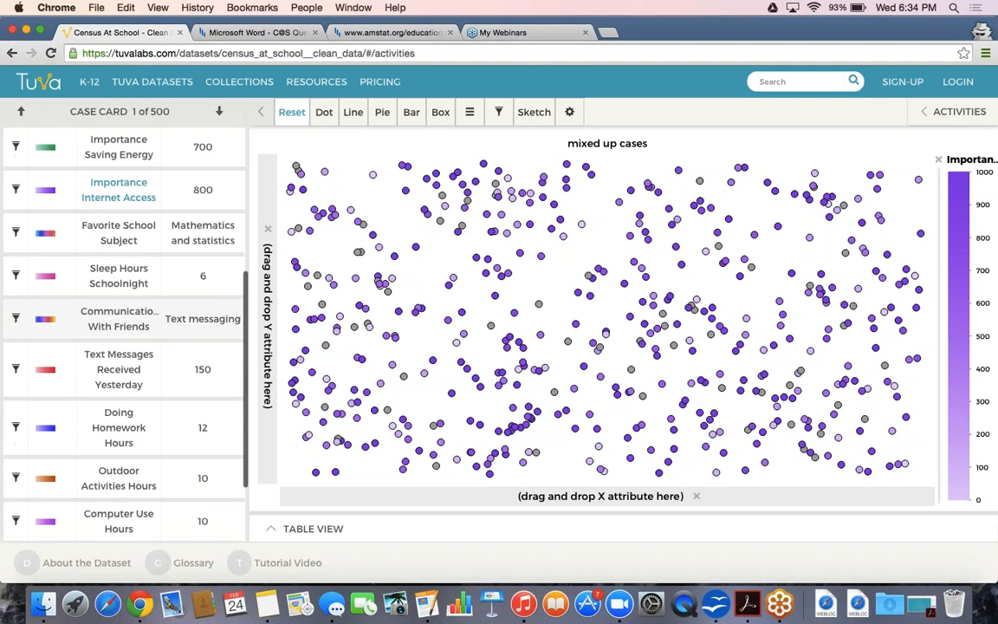
{"action": "scroll", "coordinate": [124, 364], "scroll_direction": "down", "scroll_amount": 6}
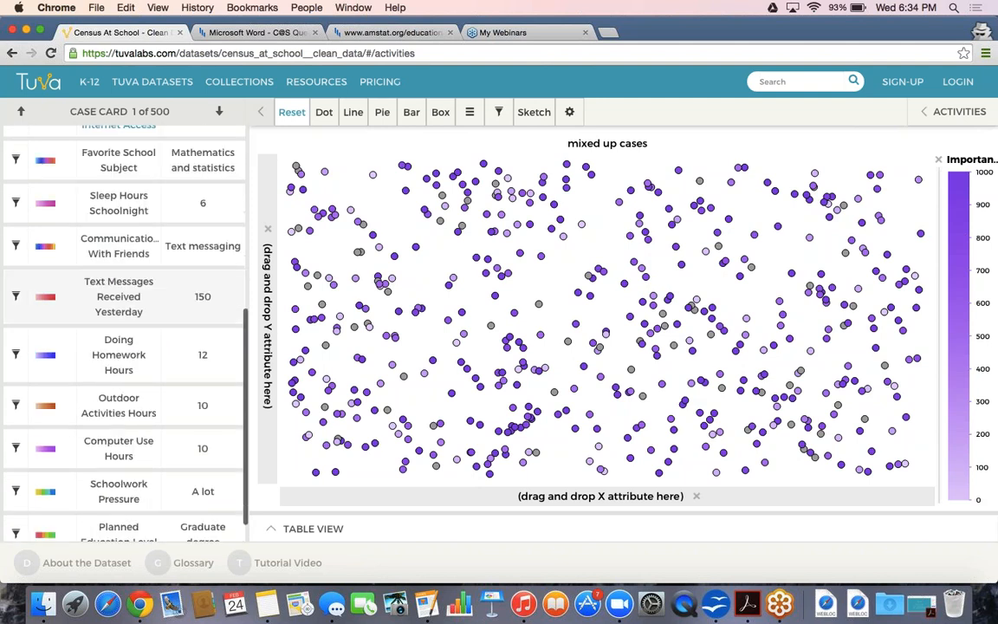
{"action": "scroll", "coordinate": [217, 385], "scroll_direction": "up", "scroll_amount": 10}
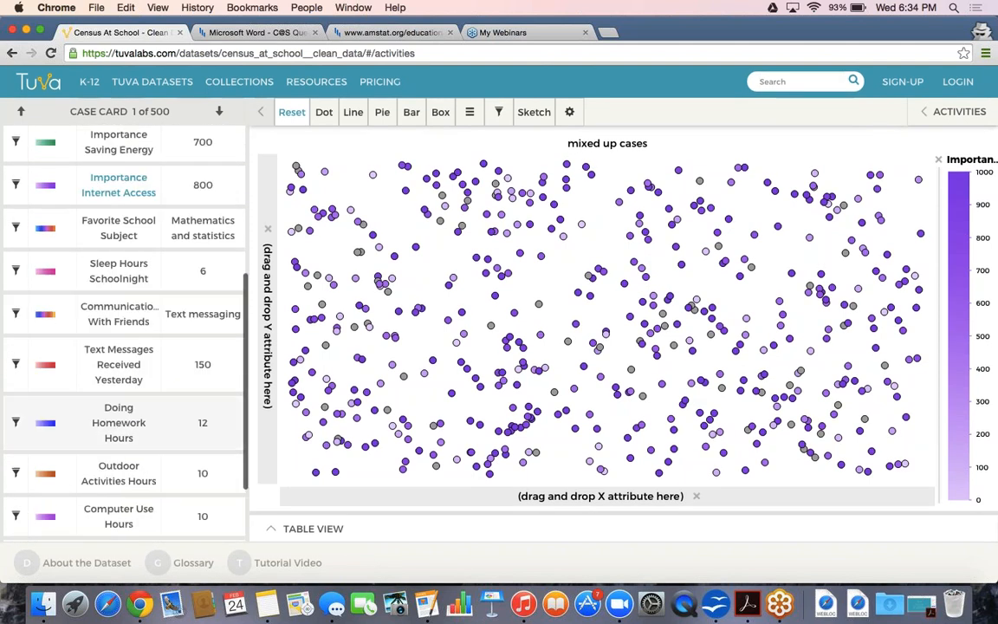
{"action": "left_click", "coordinate": [257, 32]}
{"action": "scroll", "coordinate": [498, 346], "scroll_direction": "down", "scroll_amount": 20}
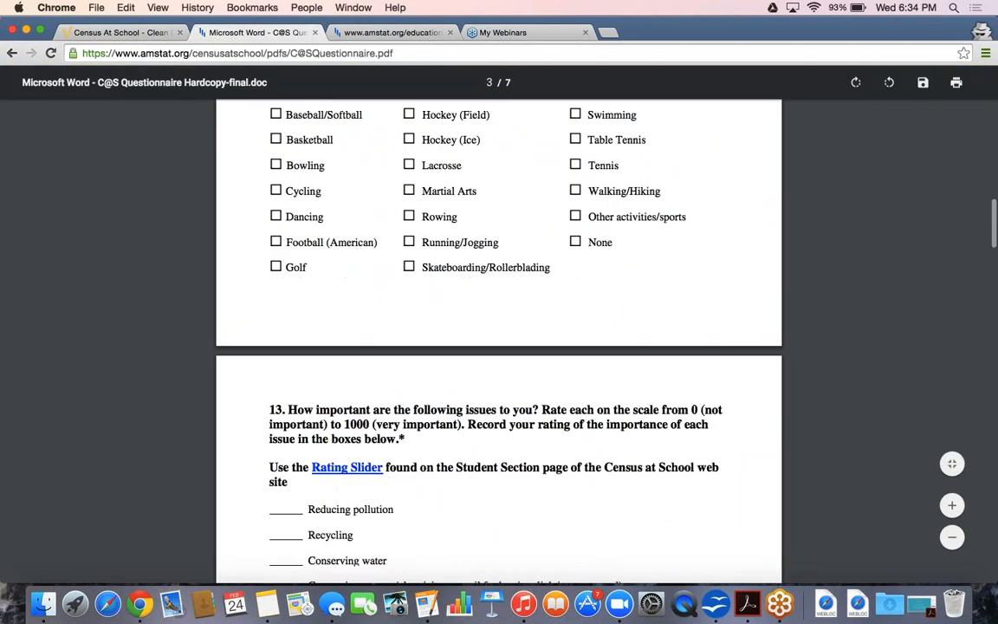
{"action": "scroll", "coordinate": [498, 347], "scroll_direction": "down", "scroll_amount": 4}
{"action": "left_click", "coordinate": [117, 32]}
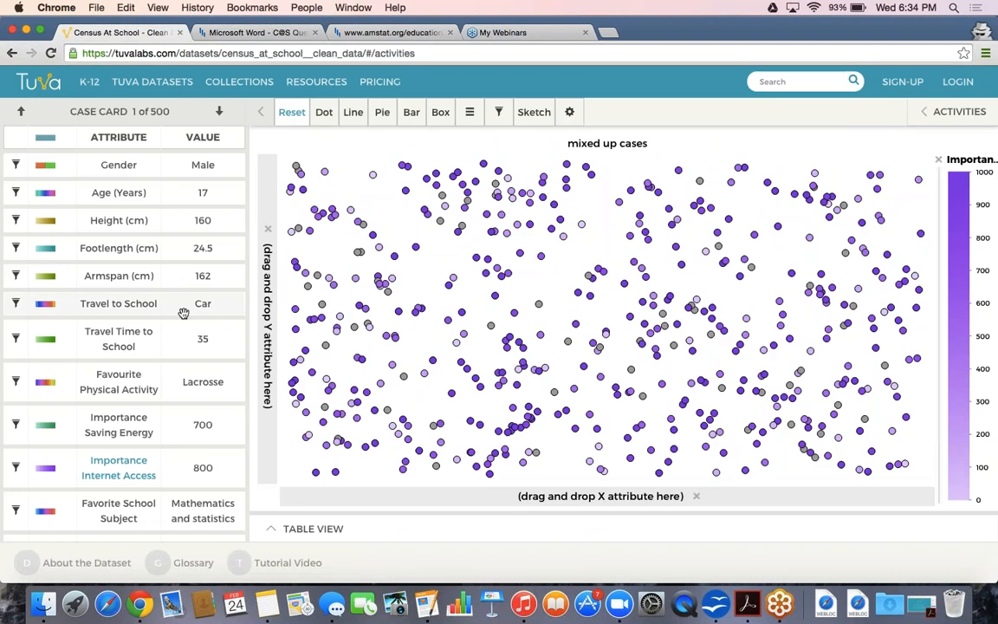
- Find Favorite School Subject on the case card and colour the cases by it
{"action": "scroll", "coordinate": [182, 312], "scroll_direction": "down", "scroll_amount": 10}
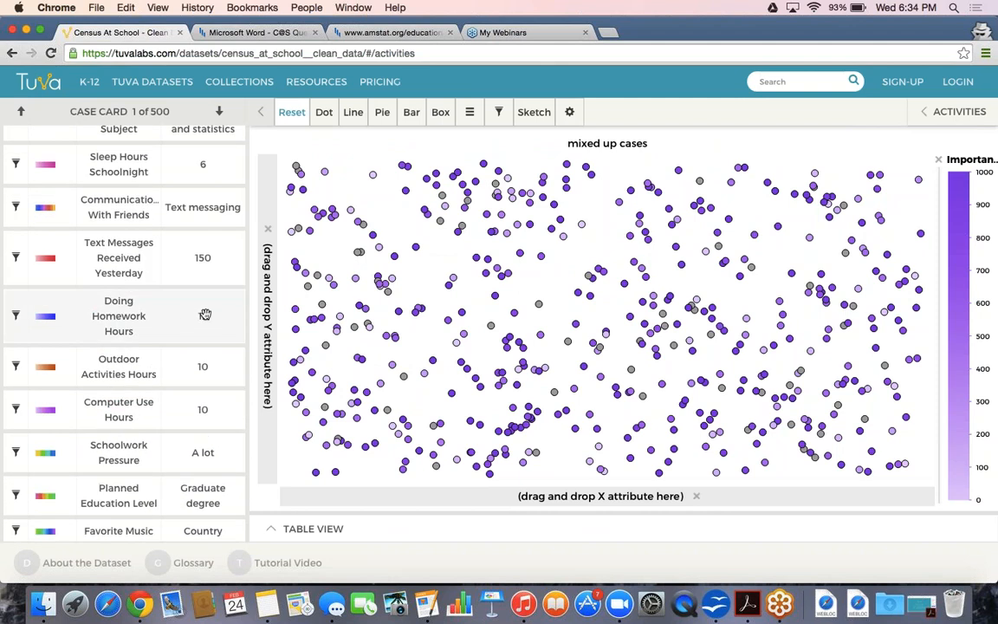
{"action": "scroll", "coordinate": [205, 318], "scroll_direction": "up", "scroll_amount": 10}
{"action": "scroll", "coordinate": [124, 334], "scroll_direction": "down", "scroll_amount": 6}
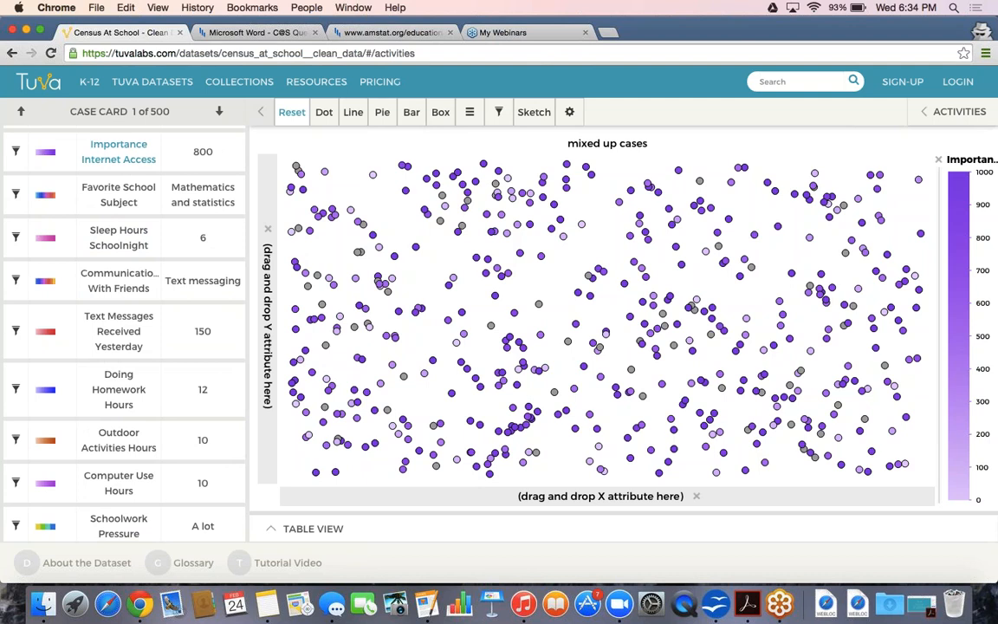
{"action": "left_click", "coordinate": [202, 197]}
- Place Favorite School Subject on the x-axis, stacking one column per subject with 62 missing
{"action": "left_click_drag", "start_coordinate": [202, 198], "coordinate": [475, 500]}
{"action": "left_click_drag", "start_coordinate": [474, 500], "coordinate": [475, 500]}
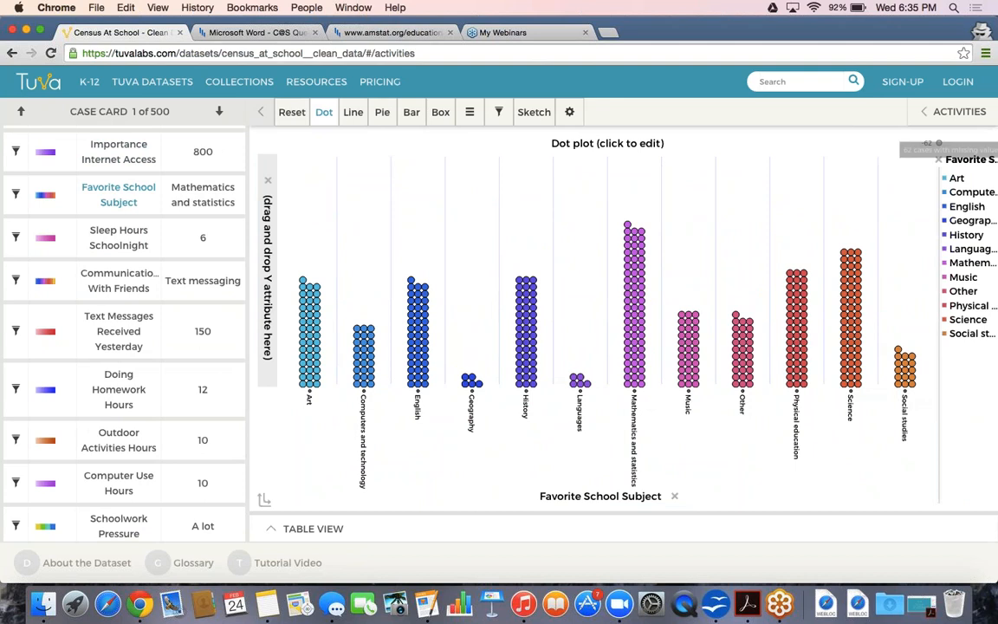
{"action": "mouse_move", "coordinate": [921, 149]}
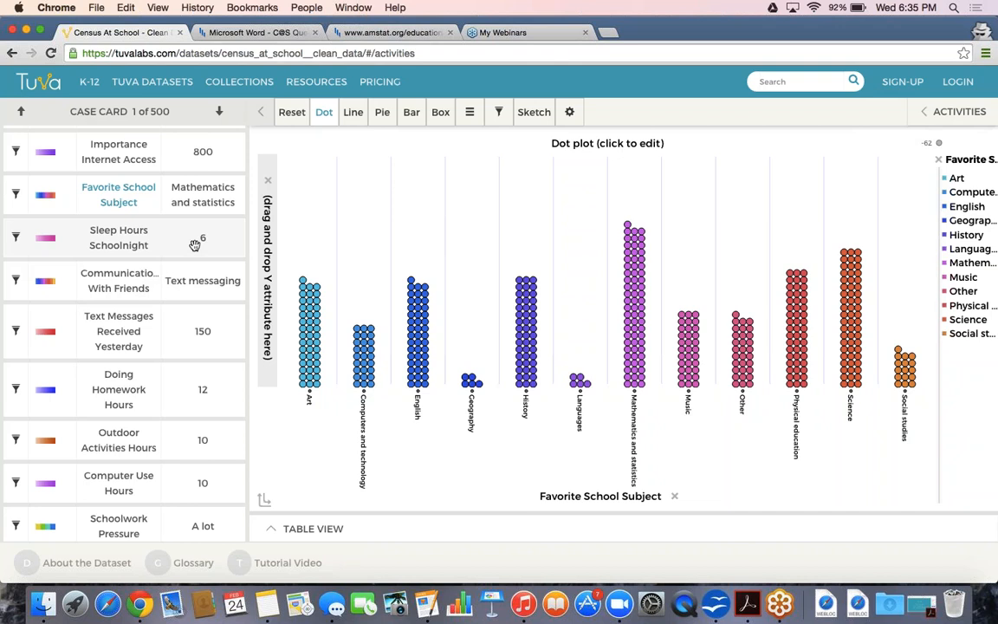
- Put Sleep Hours Schoolnight on the vertical axis of the Favorite School Subject plot
{"action": "left_click_drag", "start_coordinate": [165, 240], "coordinate": [265, 192]}
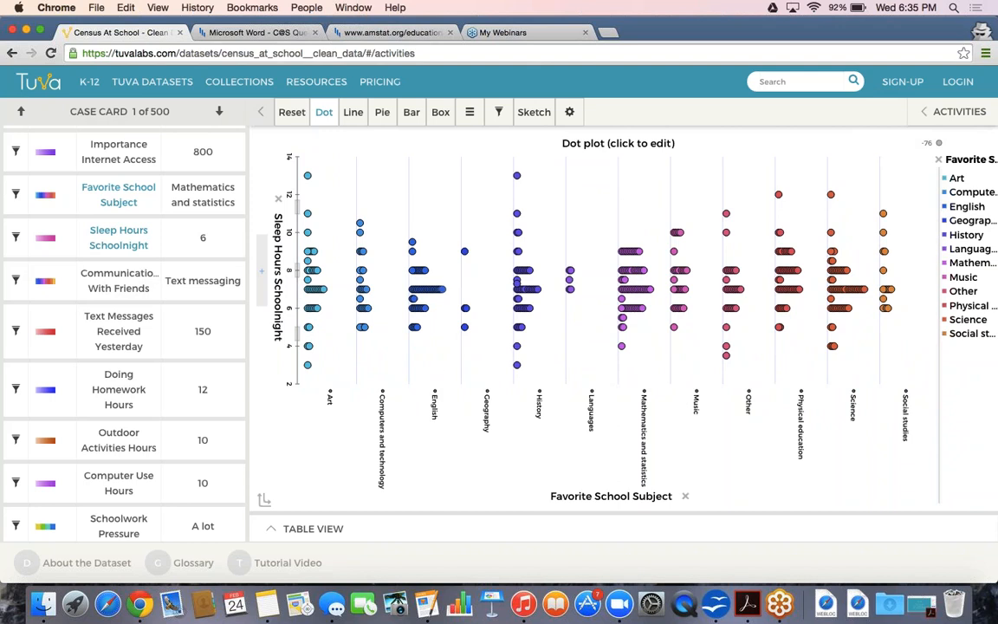
{"action": "mouse_move", "coordinate": [414, 117]}
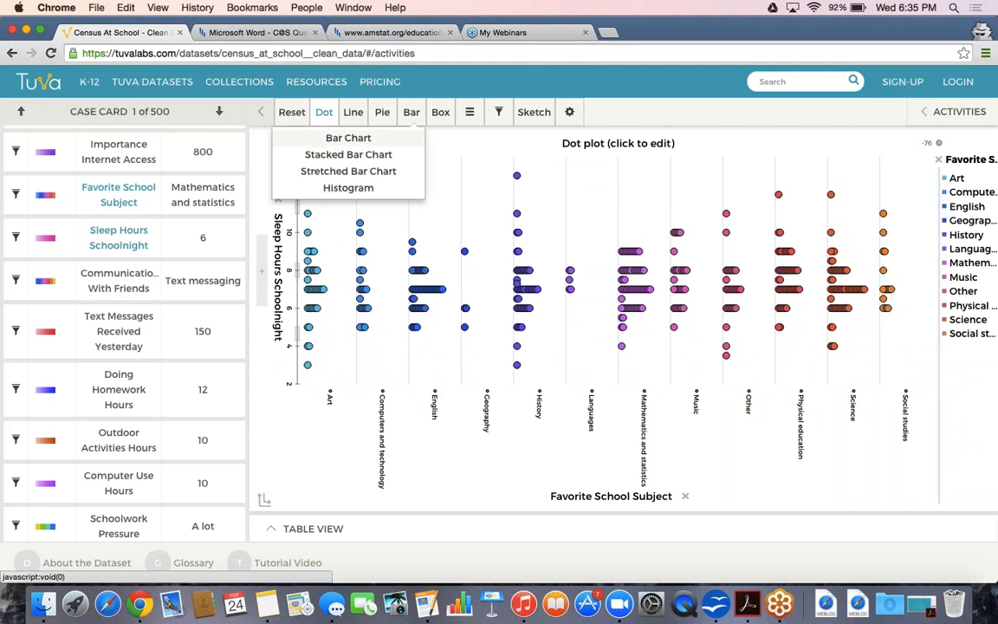
- Switch the sleep-hours-by-subject plot to a Bar Chart
{"action": "left_click", "coordinate": [412, 139]}
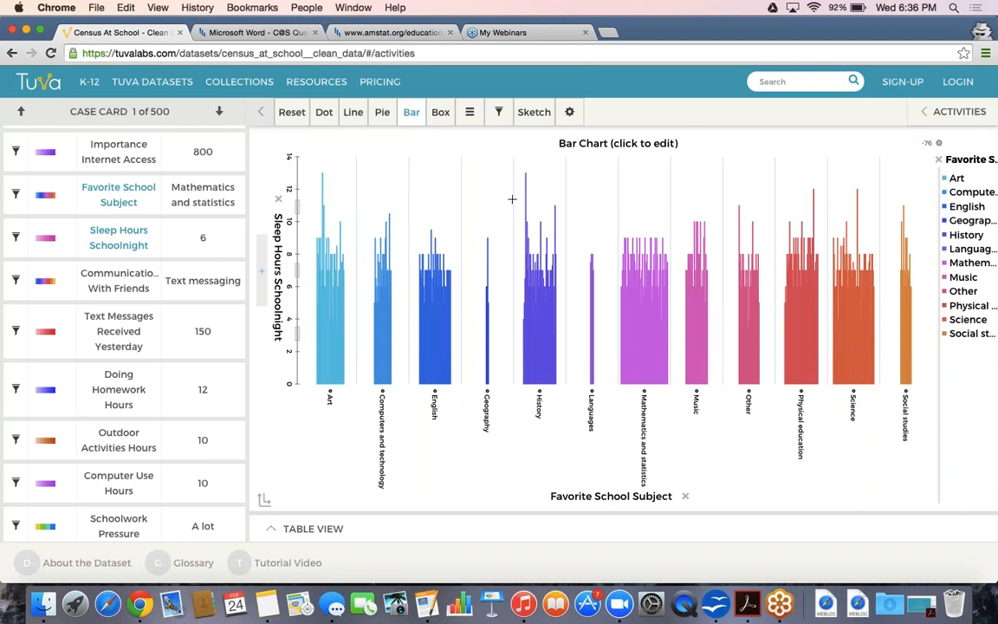
{"action": "mouse_move", "coordinate": [527, 189]}
{"action": "mouse_move", "coordinate": [323, 185]}
- Switch to a Stacked Bar Chart and remove the subject colouring from the bars
{"action": "left_click", "coordinate": [412, 114]}
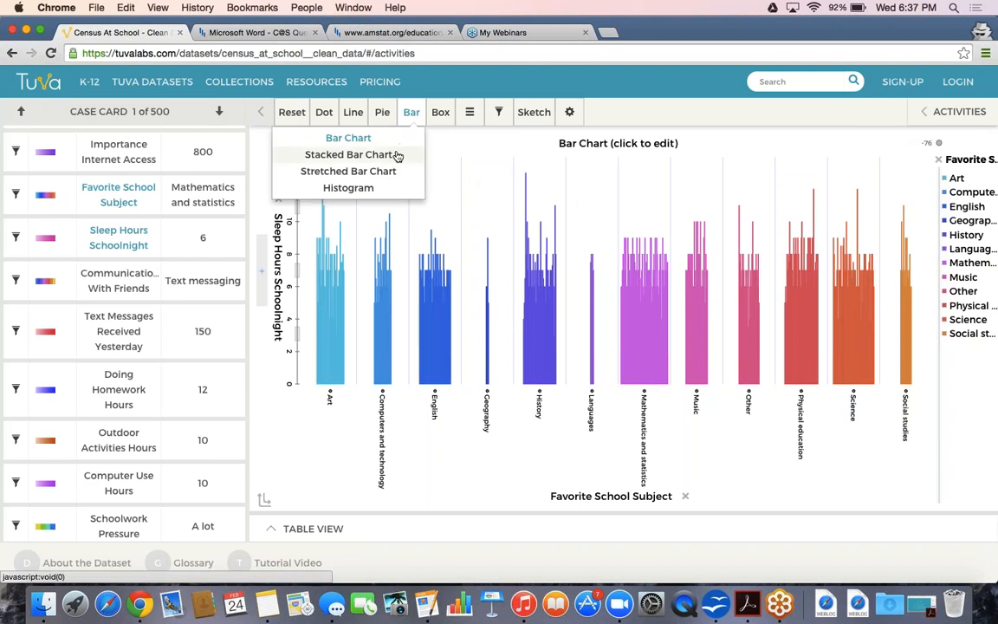
{"action": "left_click", "coordinate": [396, 156]}
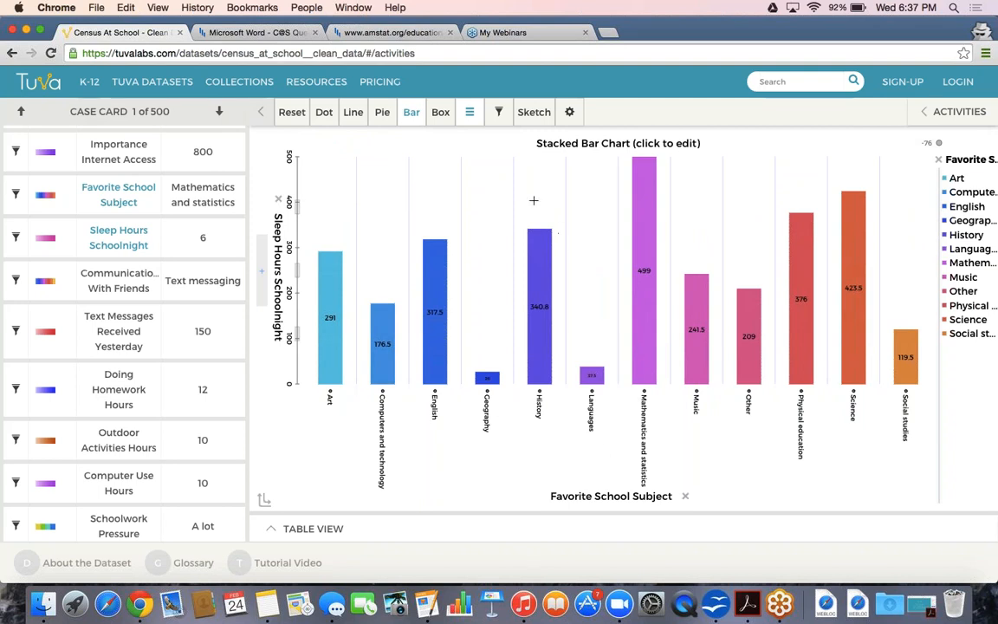
{"action": "left_click", "coordinate": [470, 112]}
{"action": "scroll", "coordinate": [124, 329], "scroll_direction": "up", "scroll_amount": 10}
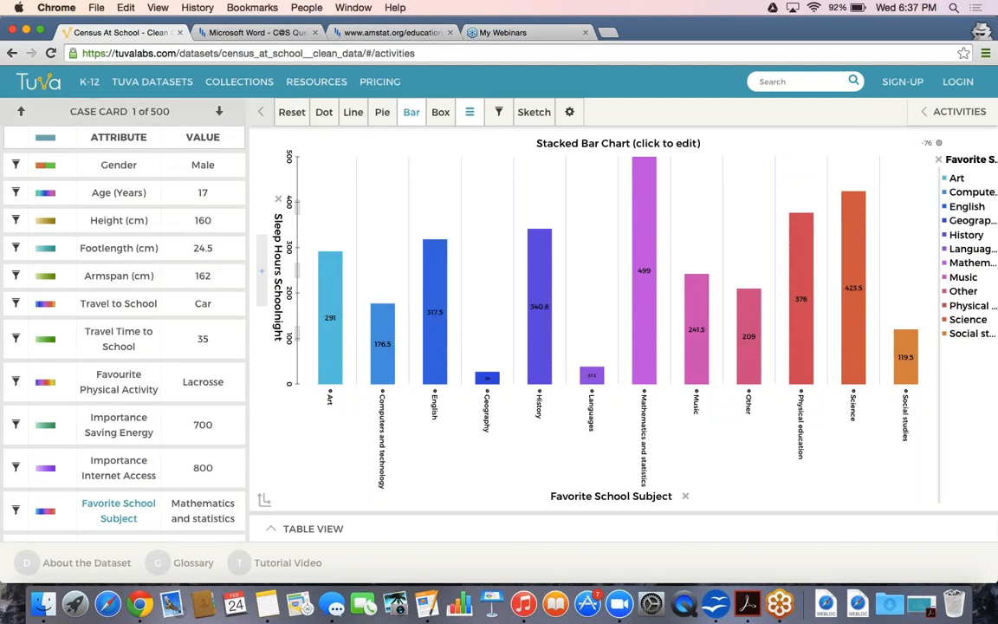
{"action": "left_click", "coordinate": [107, 141]}
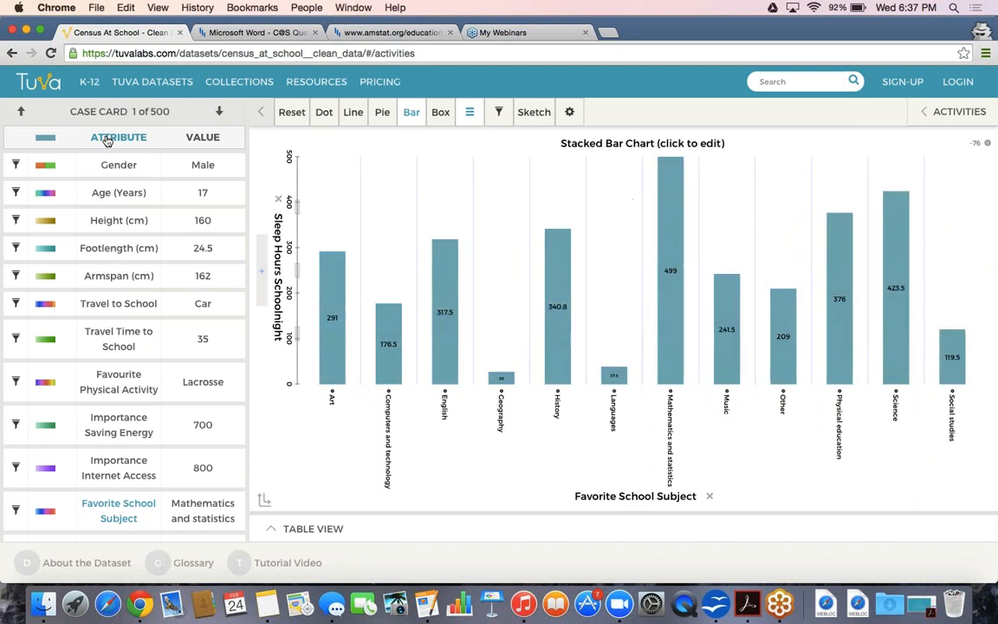
- Label each bar with its count using Count > Total by Bar Section
{"action": "left_click", "coordinate": [468, 112]}
{"action": "mouse_move", "coordinate": [464, 145]}
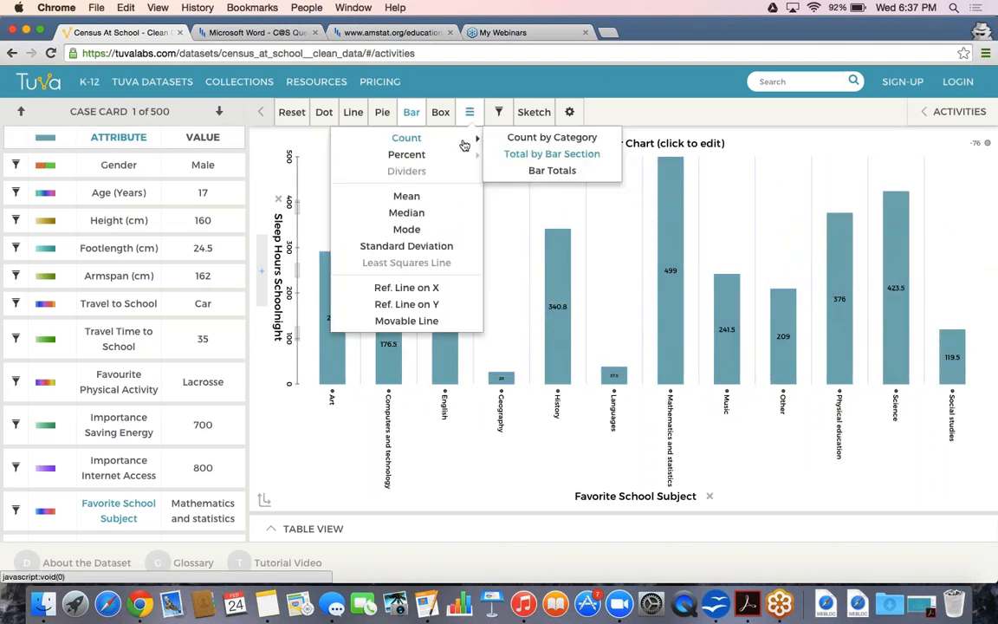
{"action": "left_click", "coordinate": [544, 156]}
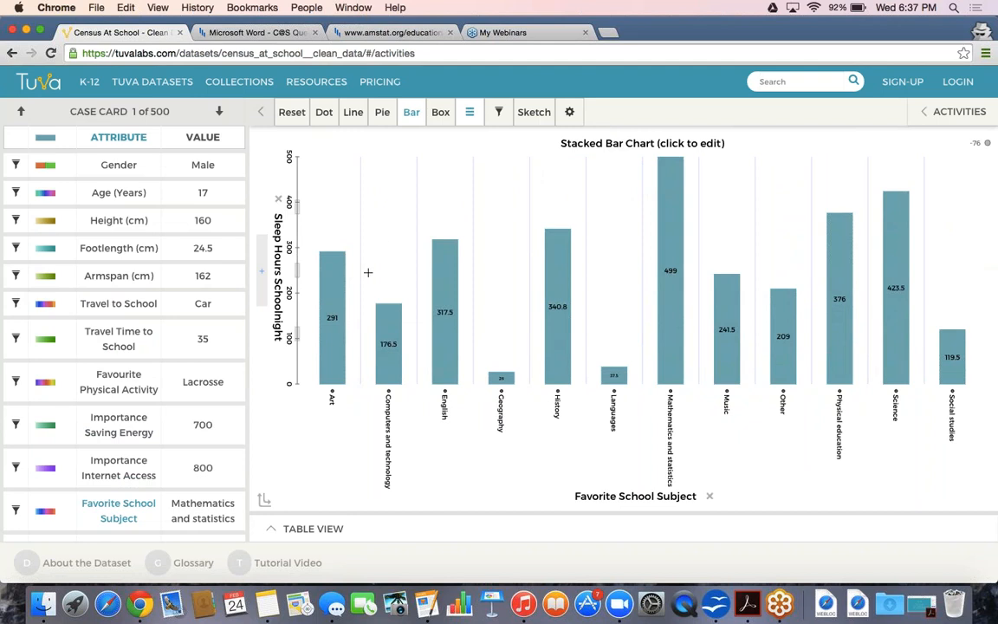
{"action": "mouse_move", "coordinate": [340, 322]}
- Remove Sleep Hours Schoolnight from the vertical axis so bars count students per subject
{"action": "left_click", "coordinate": [278, 199]}
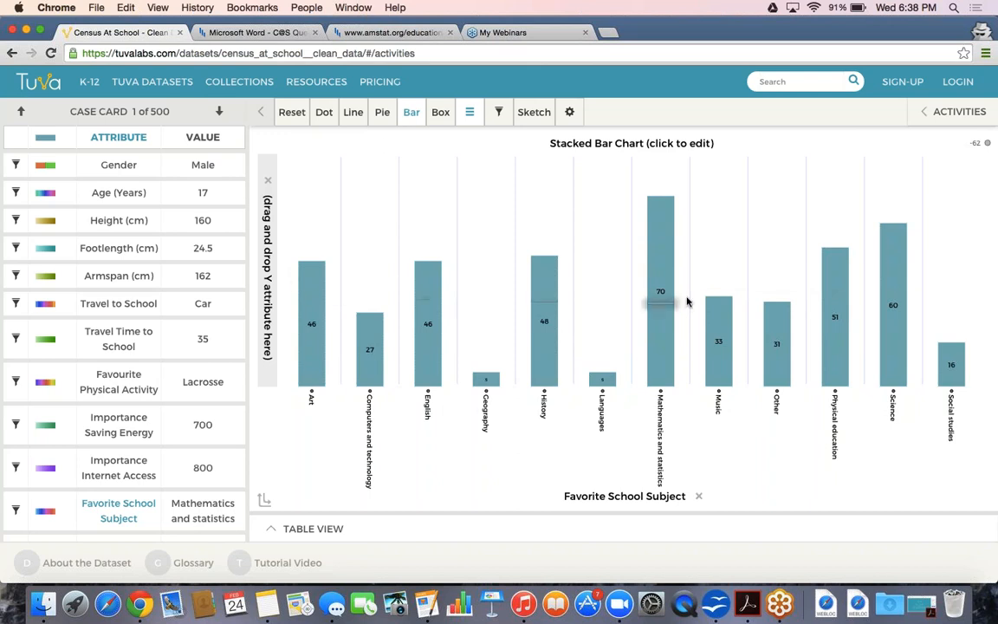
{"action": "left_click", "coordinate": [411, 112]}
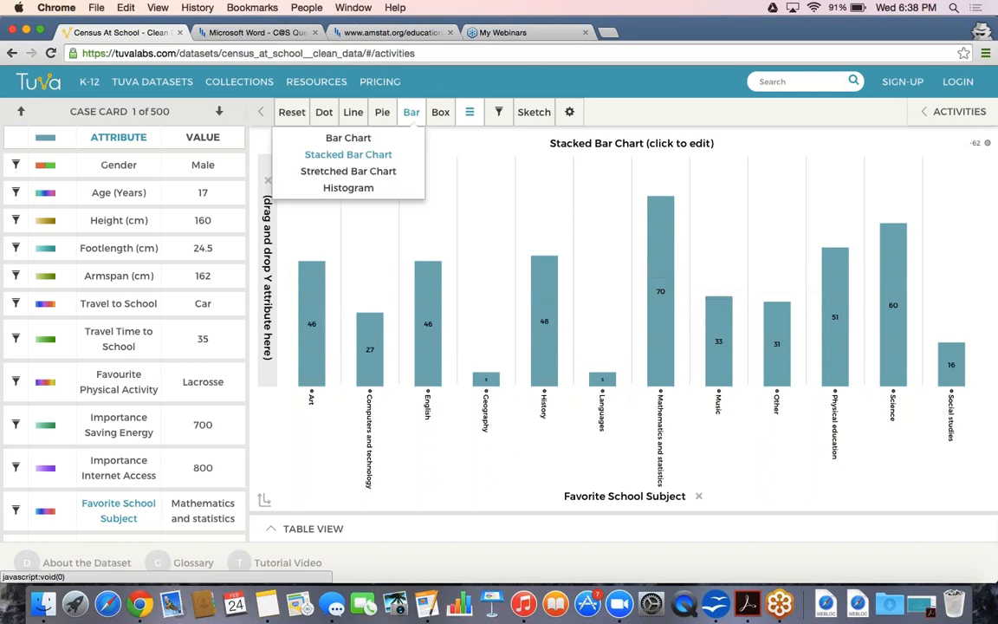
- Make a Stretched Bar Chart with each subject bar split into Female and Male by Gender
{"action": "left_click", "coordinate": [398, 173]}
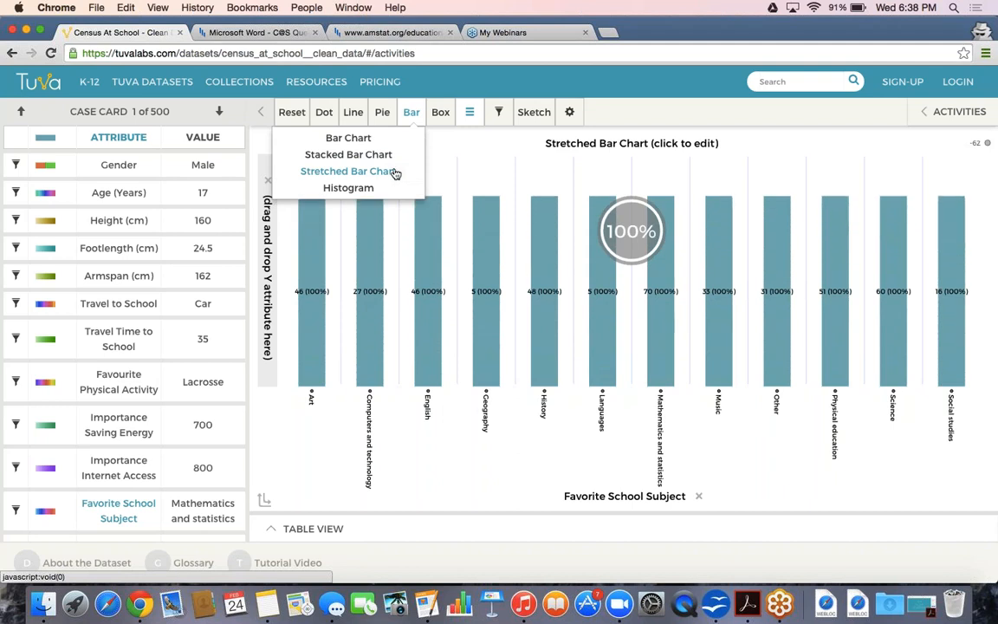
{"action": "left_click", "coordinate": [192, 168]}
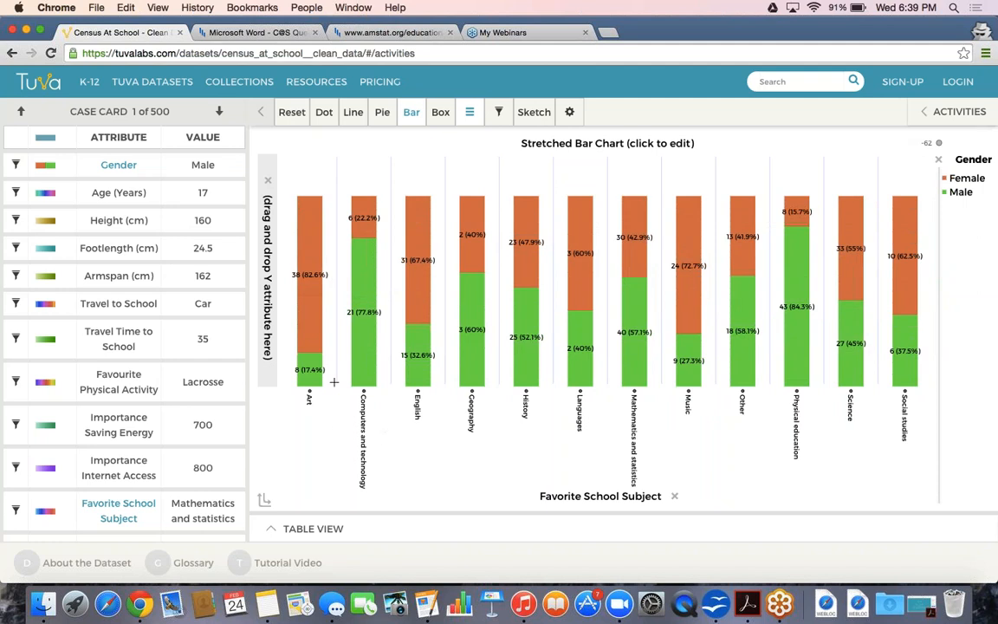
{"action": "mouse_move", "coordinate": [314, 278]}
{"action": "mouse_move", "coordinate": [353, 278]}
{"action": "mouse_move", "coordinate": [368, 242]}
{"action": "mouse_move", "coordinate": [426, 364]}
- Add Count by Category totals above each Favorite School Subject bar
{"action": "mouse_move", "coordinate": [469, 113]}
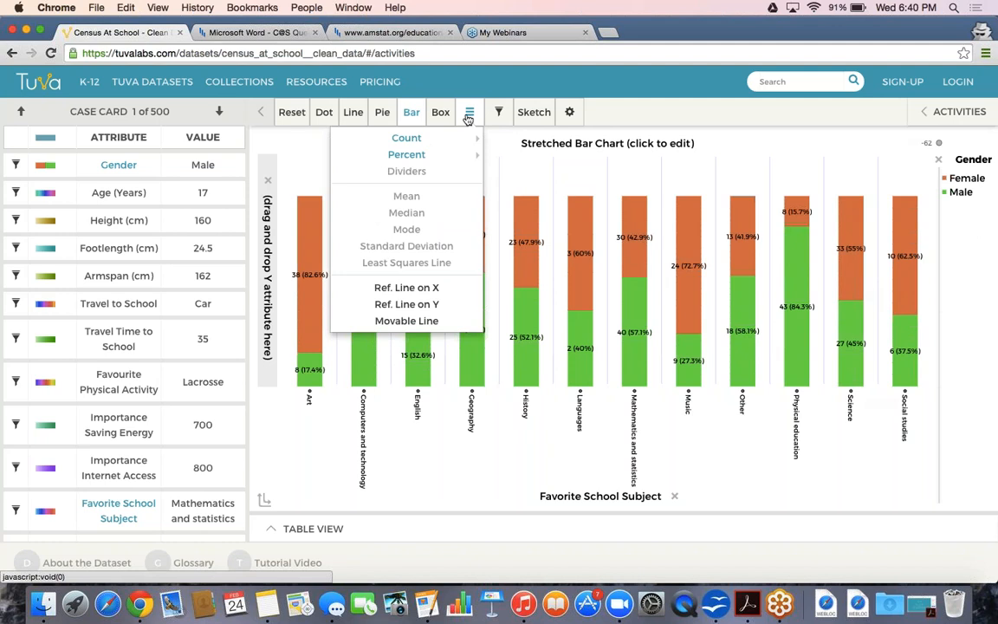
{"action": "mouse_move", "coordinate": [434, 138]}
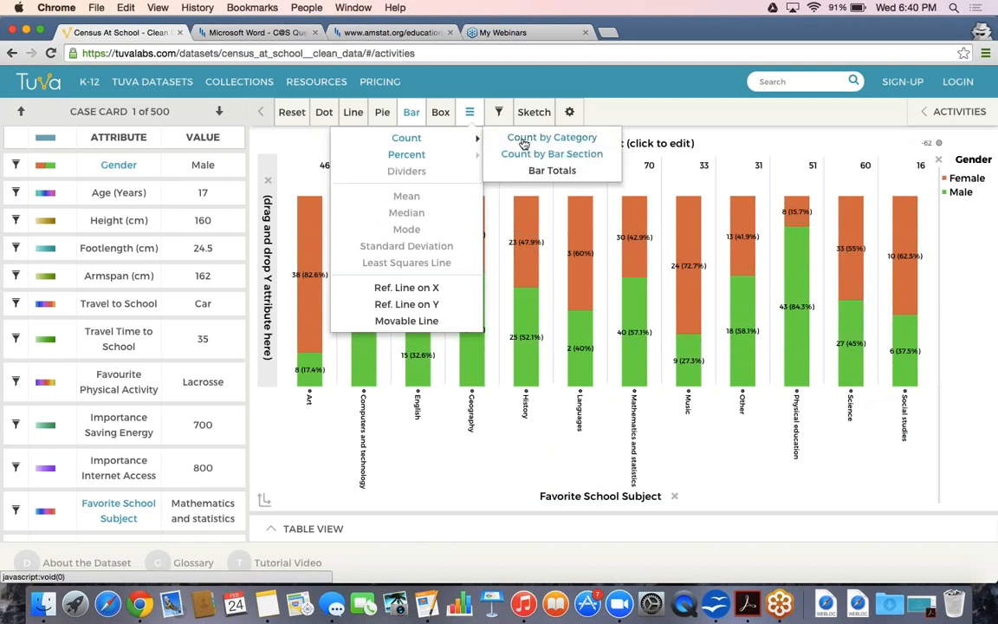
{"action": "left_click", "coordinate": [523, 141]}
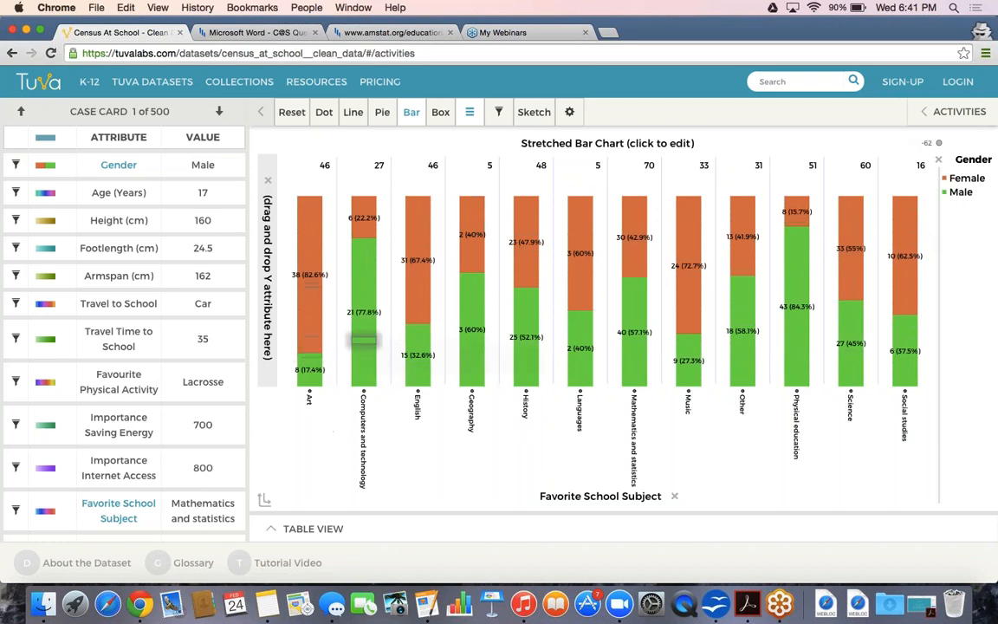
{"action": "mouse_move", "coordinate": [482, 304]}
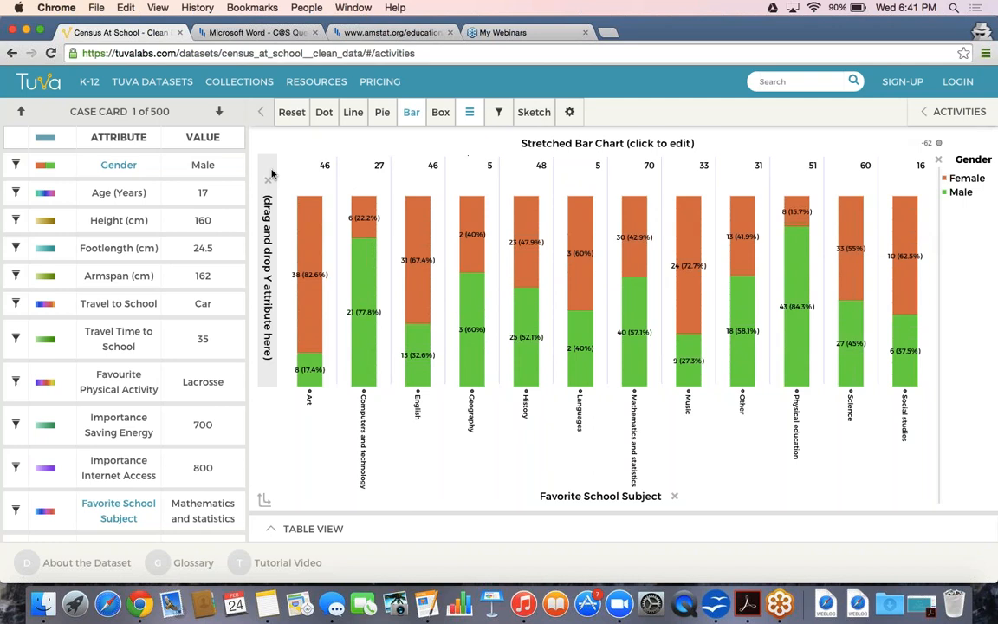
- Filter the chart by Gender to female students only, hiding the 247 male cases
{"action": "left_click", "coordinate": [498, 112]}
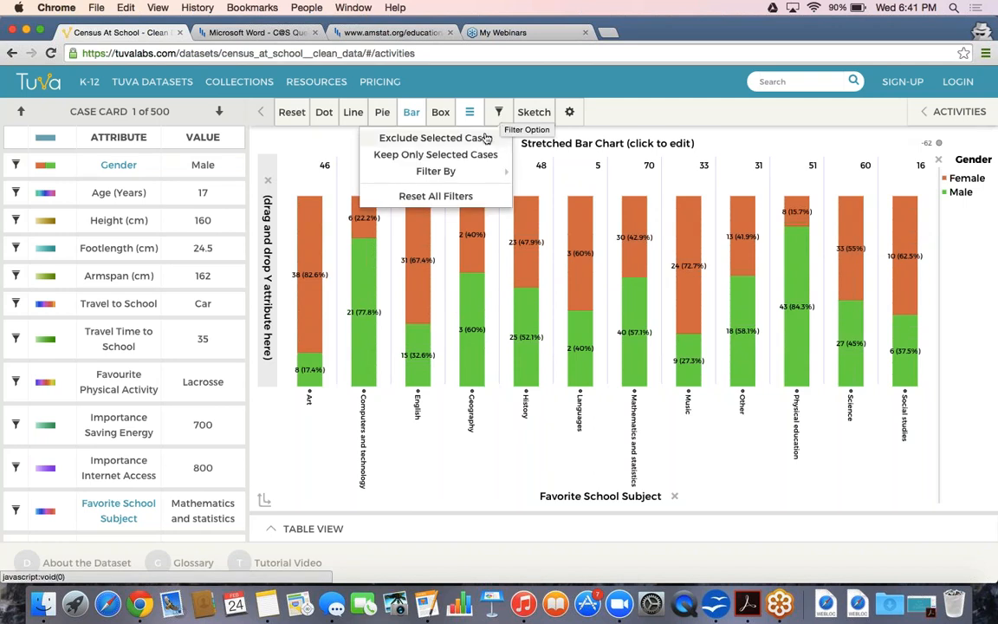
{"action": "mouse_move", "coordinate": [478, 180]}
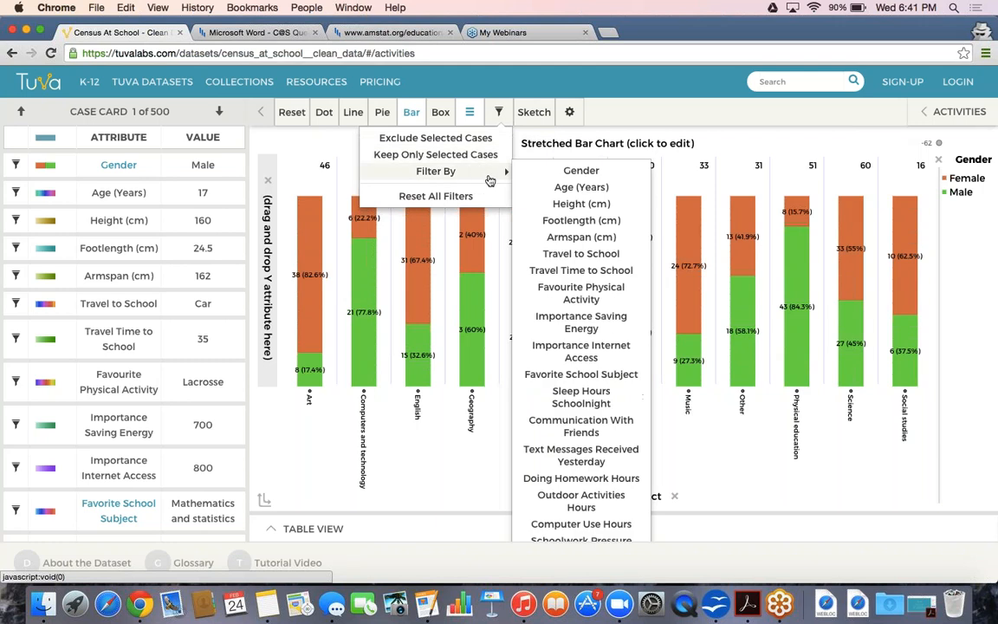
{"action": "left_click", "coordinate": [551, 174]}
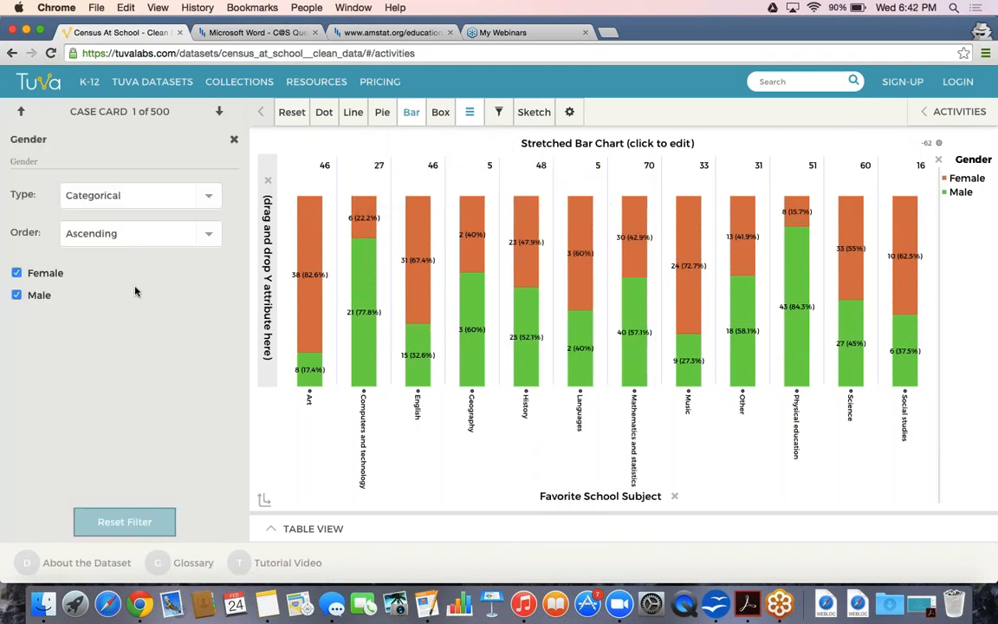
{"action": "left_click", "coordinate": [35, 297]}
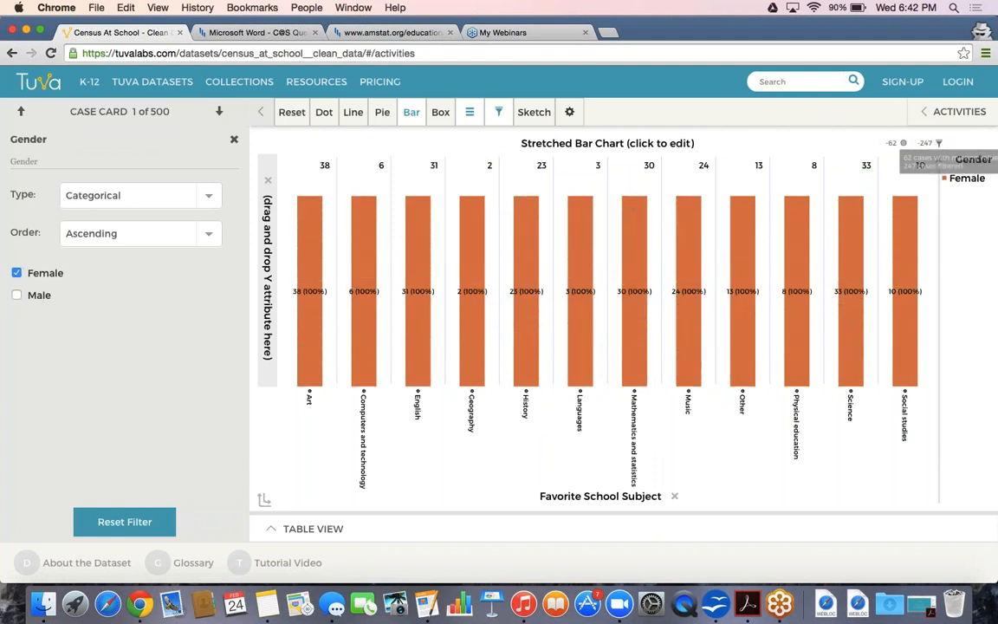
{"action": "mouse_move", "coordinate": [905, 146]}
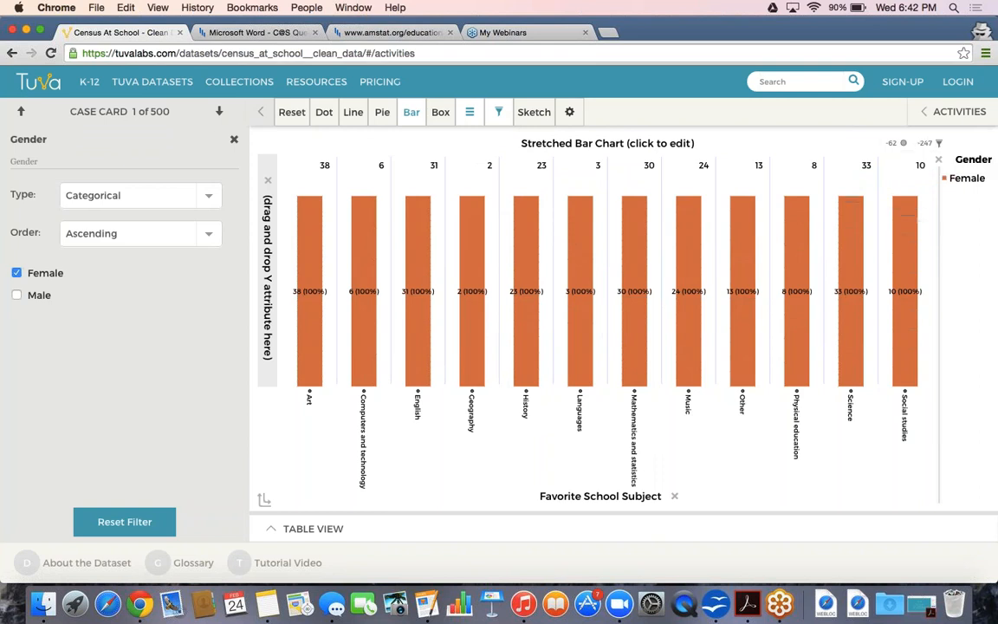
{"action": "left_click", "coordinate": [469, 112]}
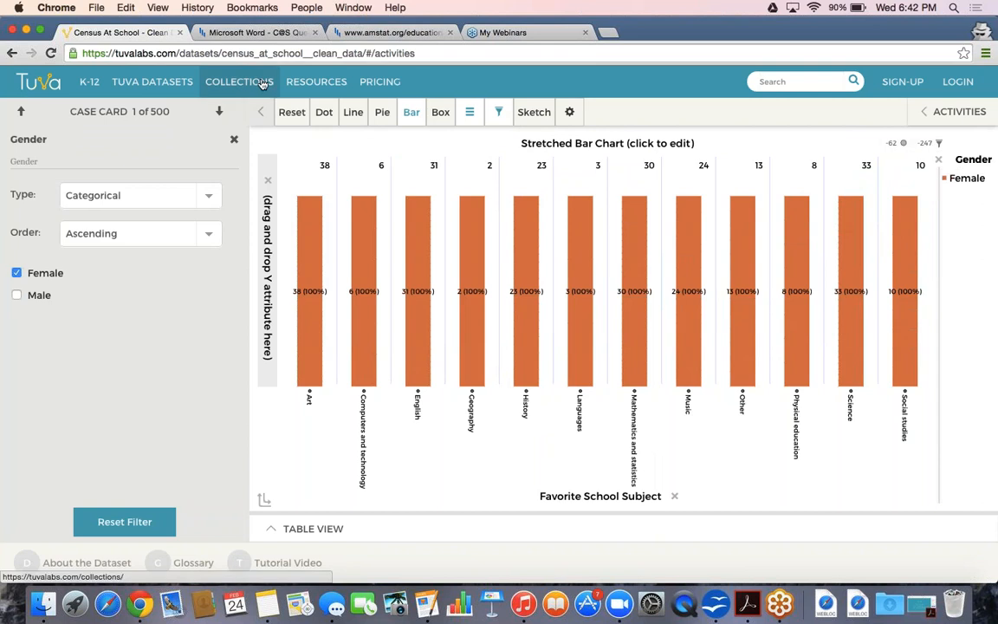
{"action": "left_click", "coordinate": [234, 139]}
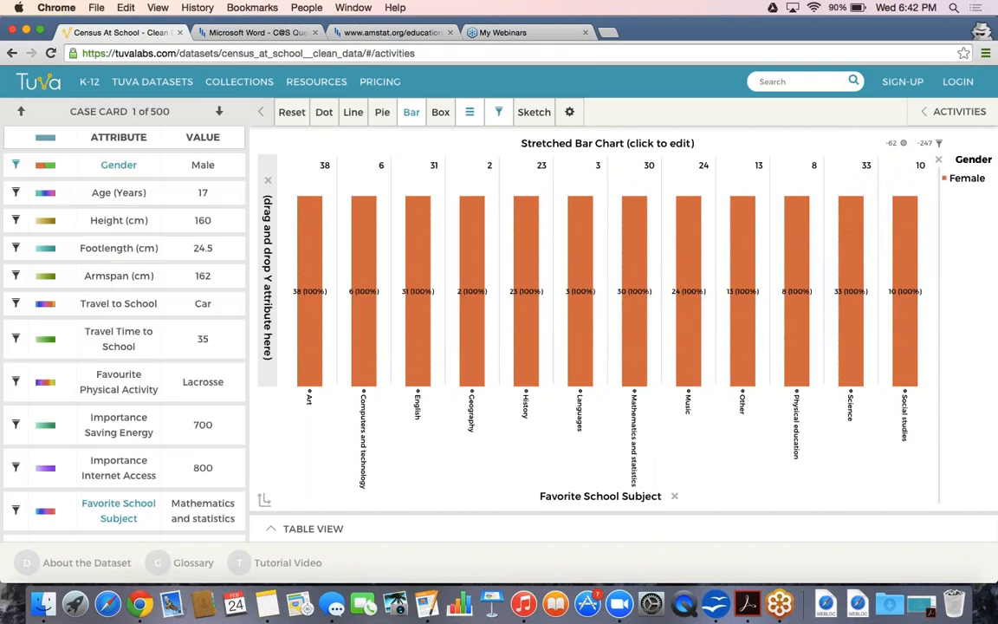
- Switch to a Dot plot and reset the graph to mixed-up, unassigned cases
{"action": "left_click", "coordinate": [322, 113]}
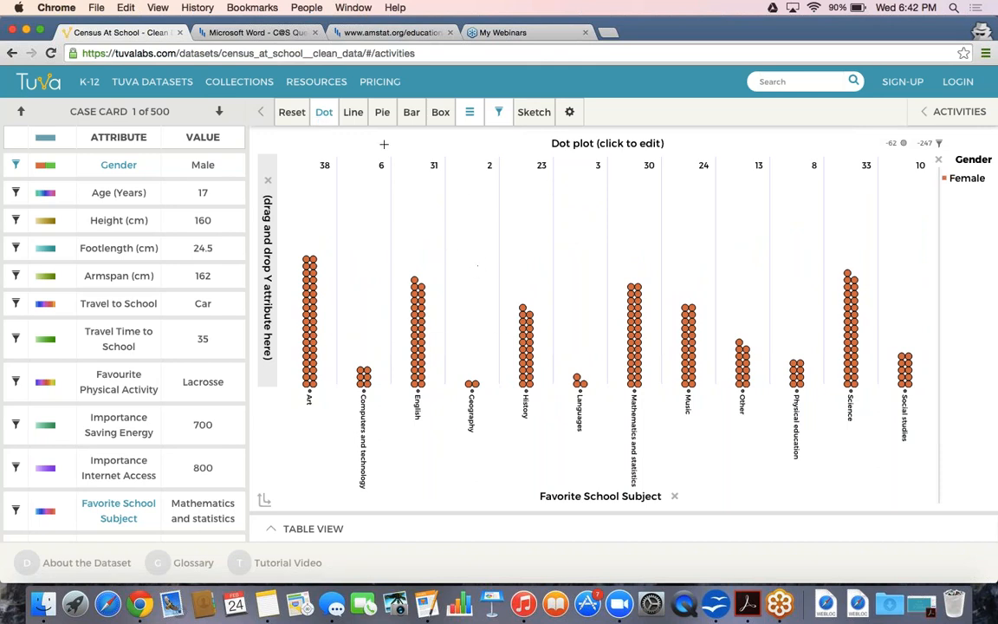
{"action": "left_click", "coordinate": [293, 118]}
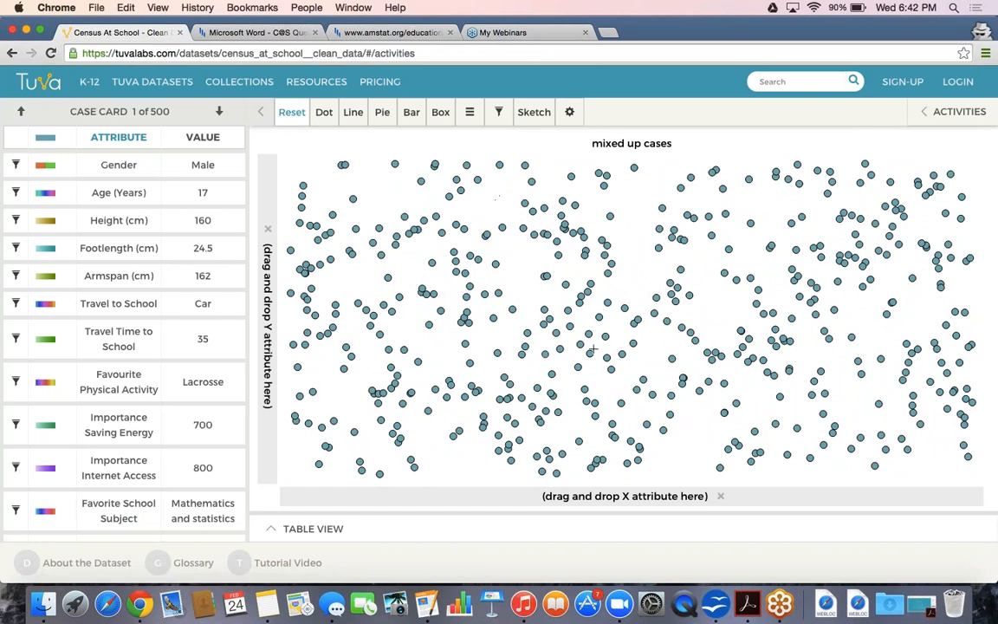
{"action": "left_click", "coordinate": [499, 115]}
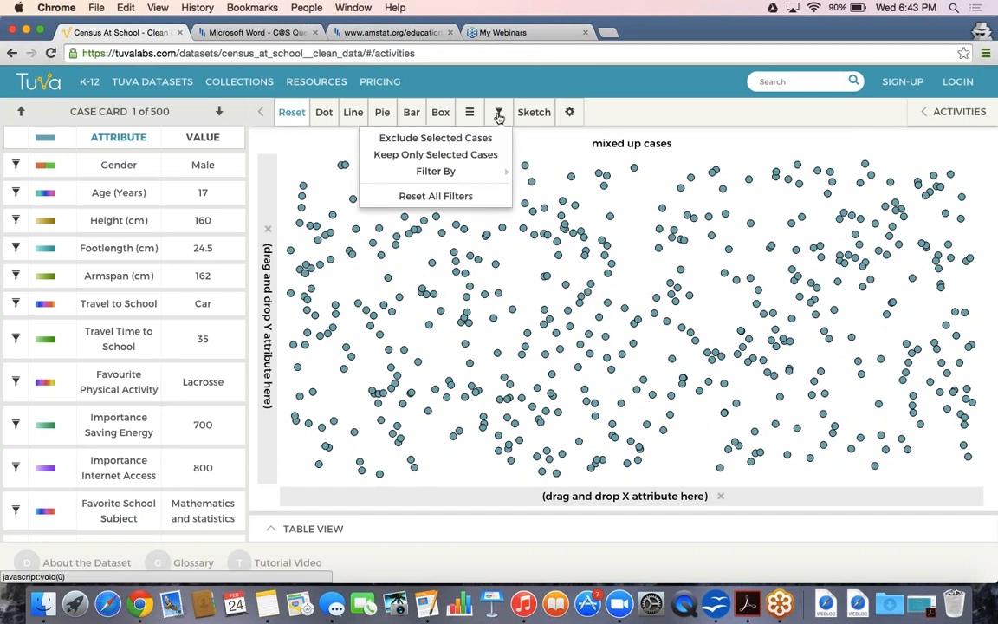
- Filter the cases by Gender, excluding Male so only female students remain
{"action": "mouse_move", "coordinate": [490, 170]}
{"action": "left_click", "coordinate": [557, 174]}
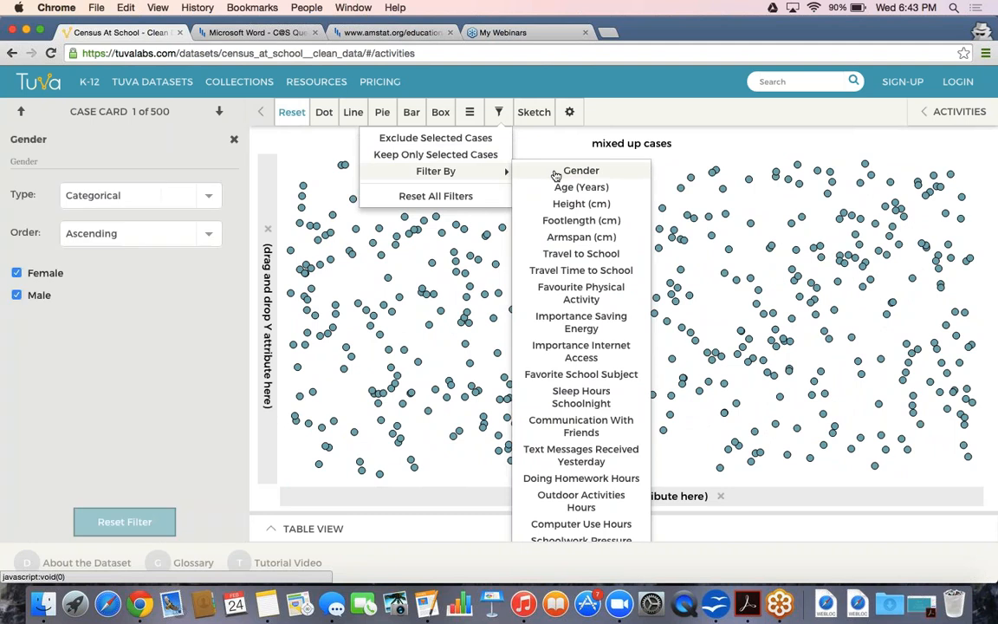
{"action": "left_click", "coordinate": [15, 297]}
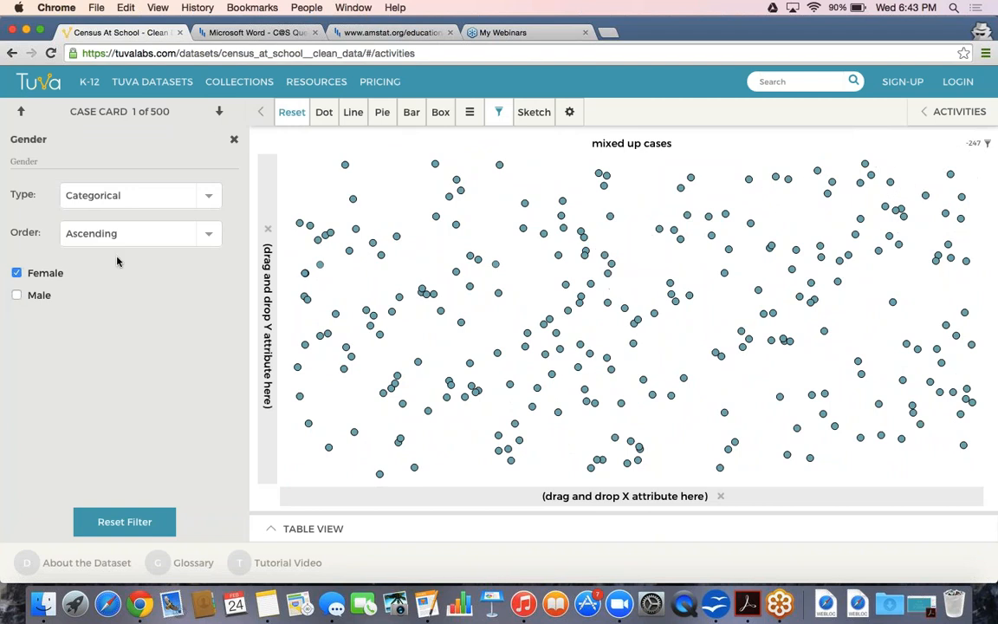
{"action": "left_click", "coordinate": [233, 139]}
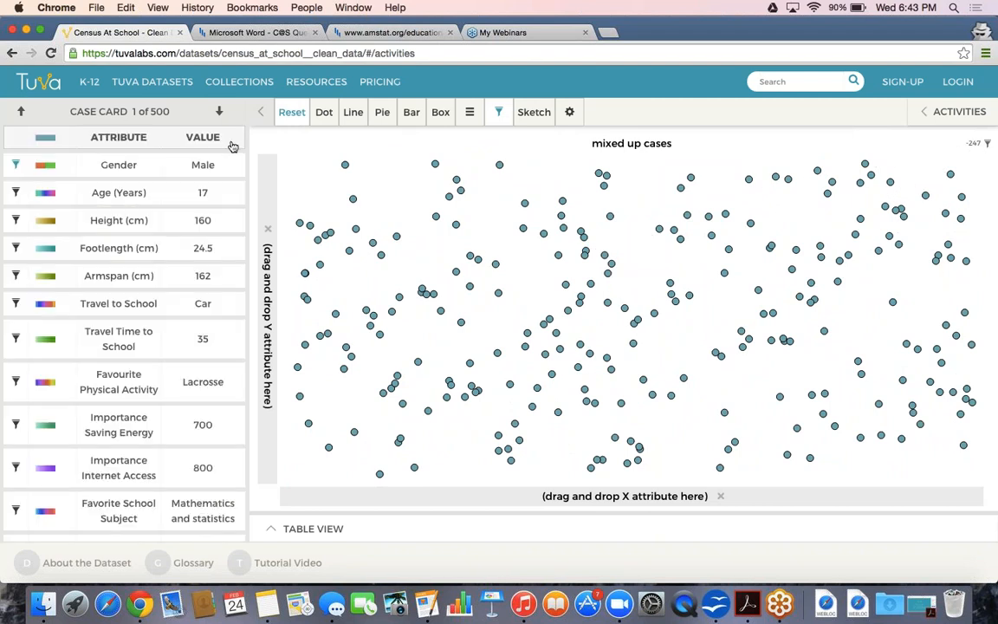
- Colour the dots by Gender and show the case count of 253
{"action": "left_click", "coordinate": [166, 171]}
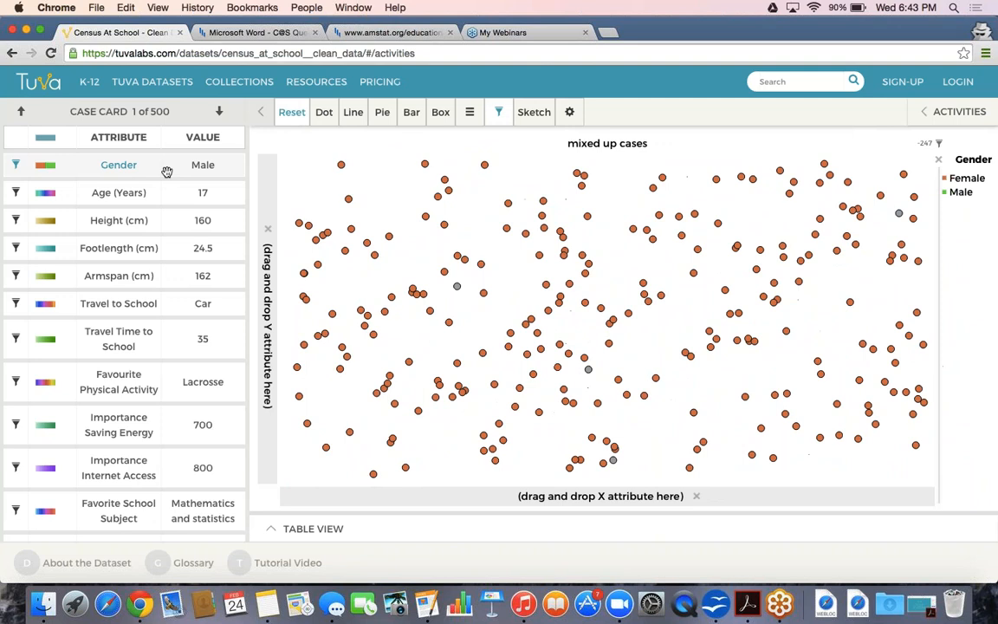
{"action": "left_click", "coordinate": [468, 111]}
{"action": "mouse_move", "coordinate": [475, 139]}
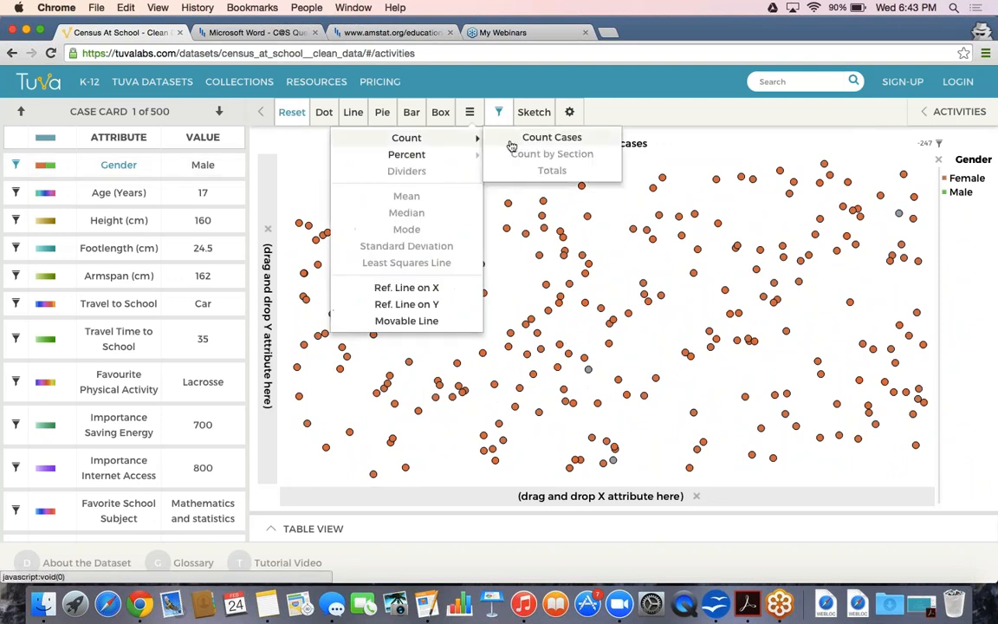
{"action": "left_click", "coordinate": [513, 145]}
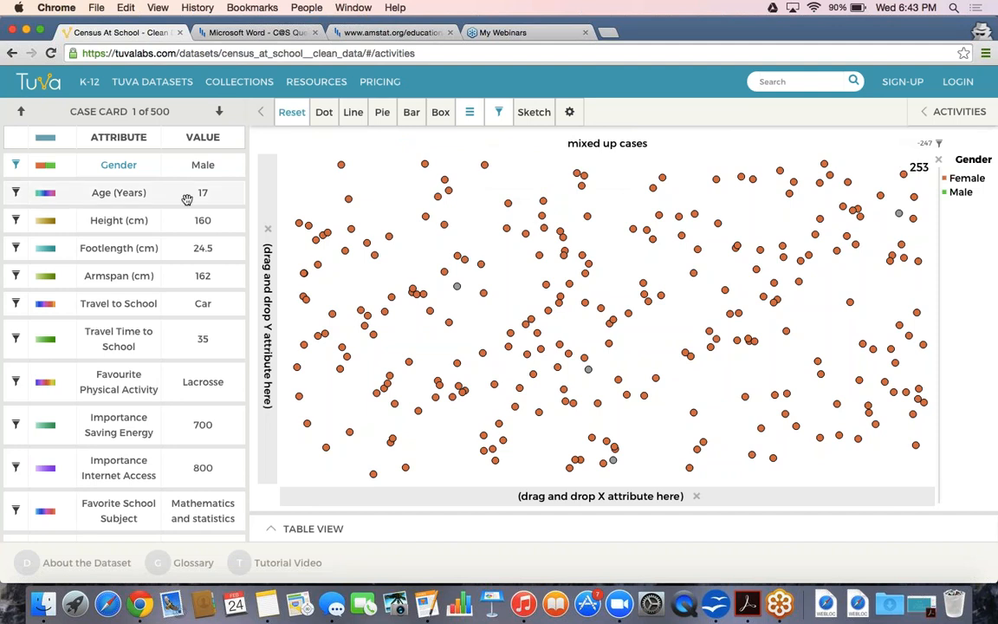
- Plot Height (cm) on the horizontal axis, showing 224 female cases from 120 to 185 cm
{"action": "left_click_drag", "start_coordinate": [187, 220], "coordinate": [403, 495]}
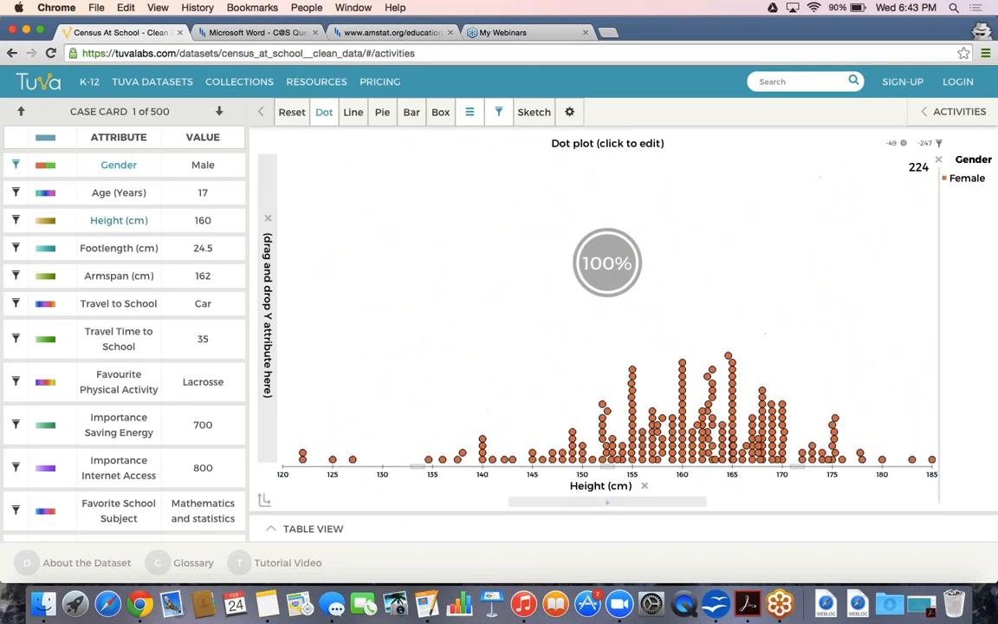
{"action": "scroll", "coordinate": [128, 364], "scroll_direction": "down", "scroll_amount": 3}
{"action": "scroll", "coordinate": [127, 364], "scroll_direction": "down", "scroll_amount": 3}
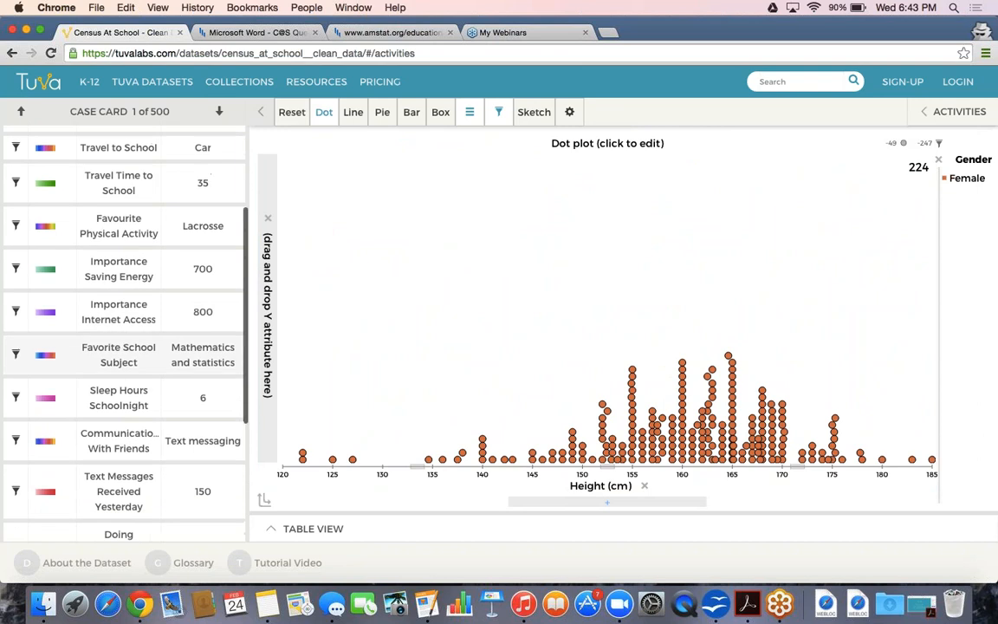
{"action": "scroll", "coordinate": [127, 382], "scroll_direction": "up", "scroll_amount": 3}
{"action": "scroll", "coordinate": [127, 347], "scroll_direction": "down", "scroll_amount": 3}
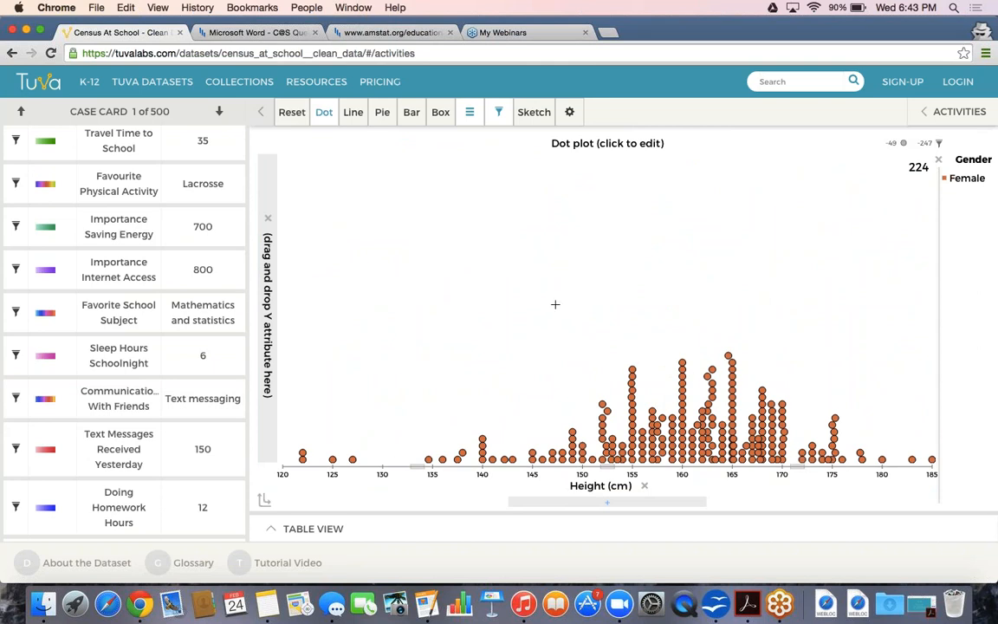
{"action": "mouse_move", "coordinate": [500, 119]}
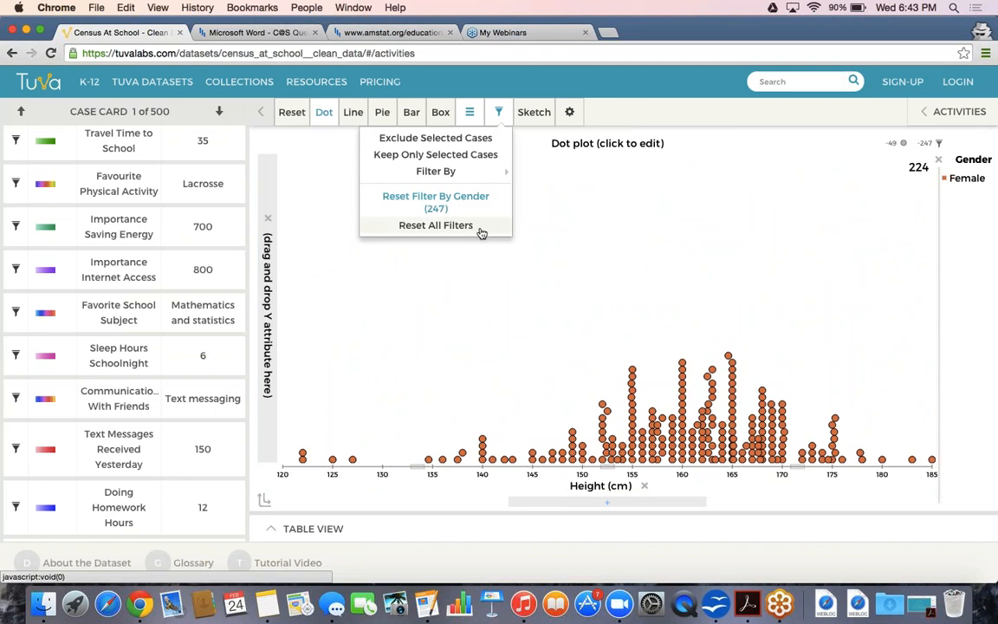
- Remove all filters so the Height (cm) dot plot shows all 451 students coloured Female and Male
{"action": "left_click", "coordinate": [436, 225]}
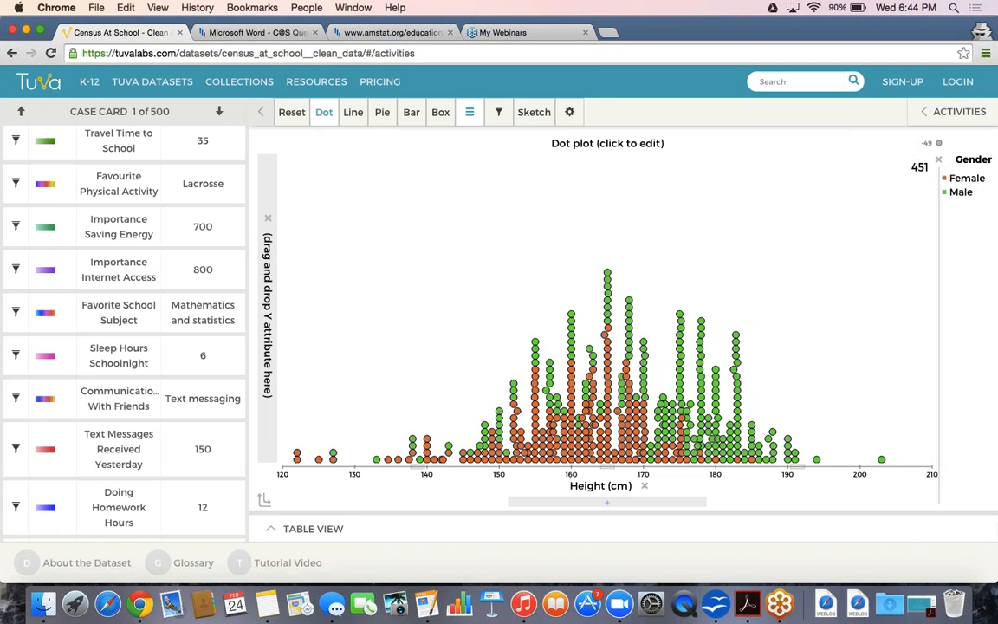
{"action": "mouse_move", "coordinate": [927, 144]}
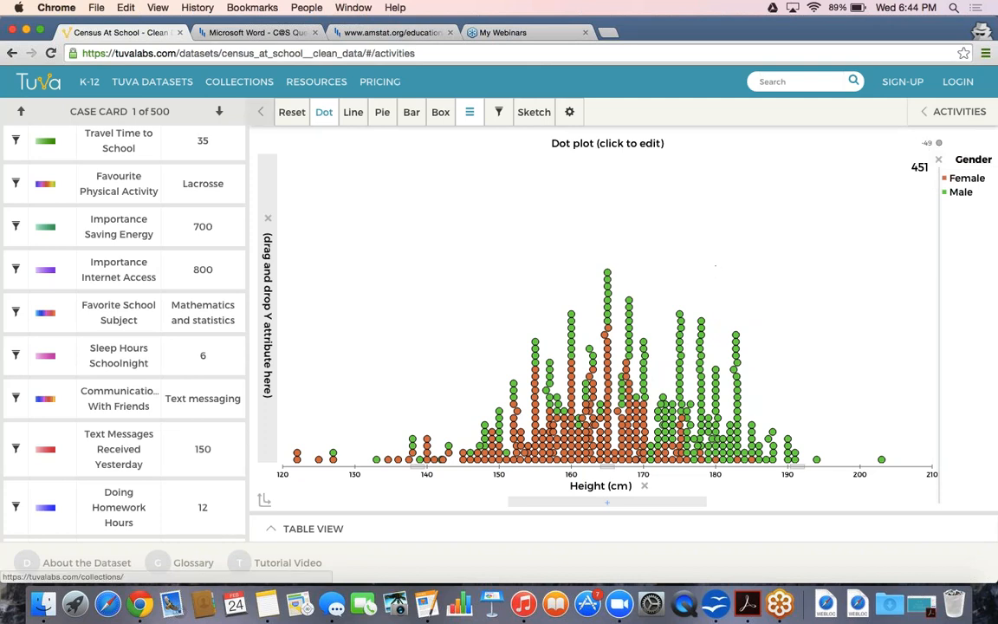
{"action": "scroll", "coordinate": [121, 260], "scroll_direction": "up", "scroll_amount": 3}
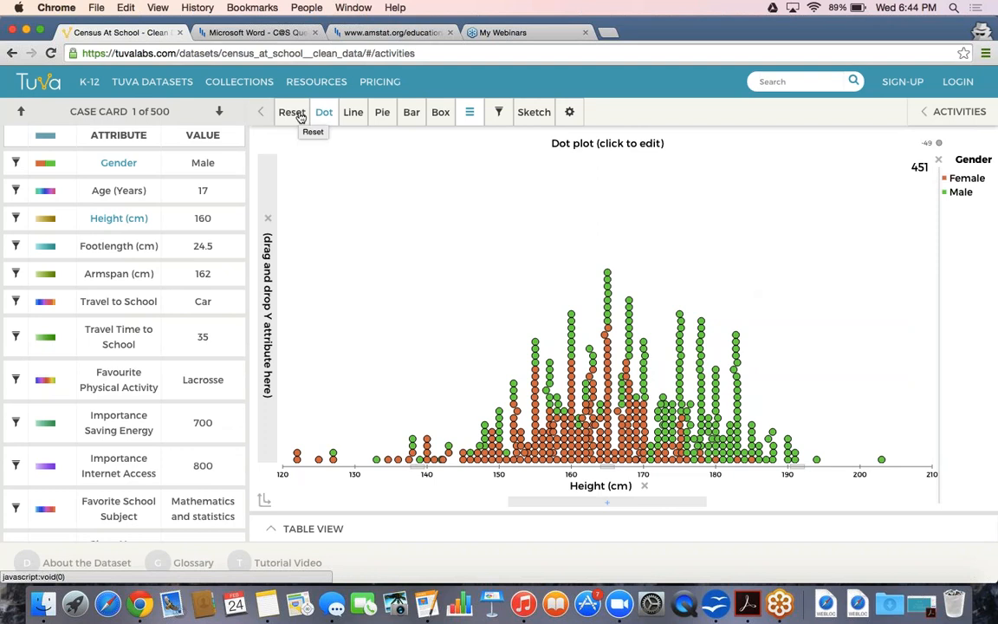
{"action": "left_click", "coordinate": [409, 118]}
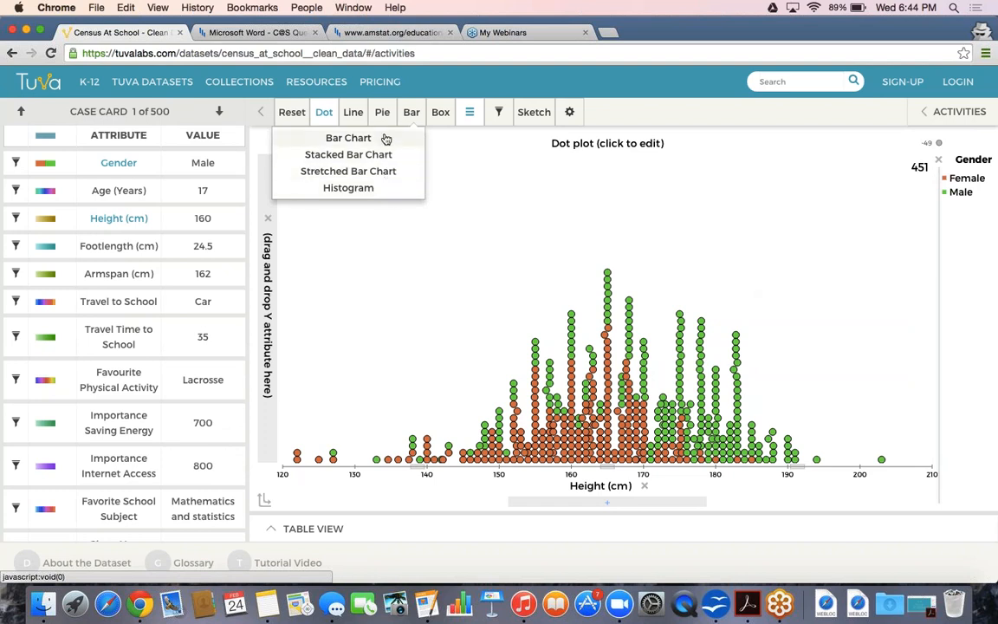
{"action": "mouse_move", "coordinate": [444, 118]}
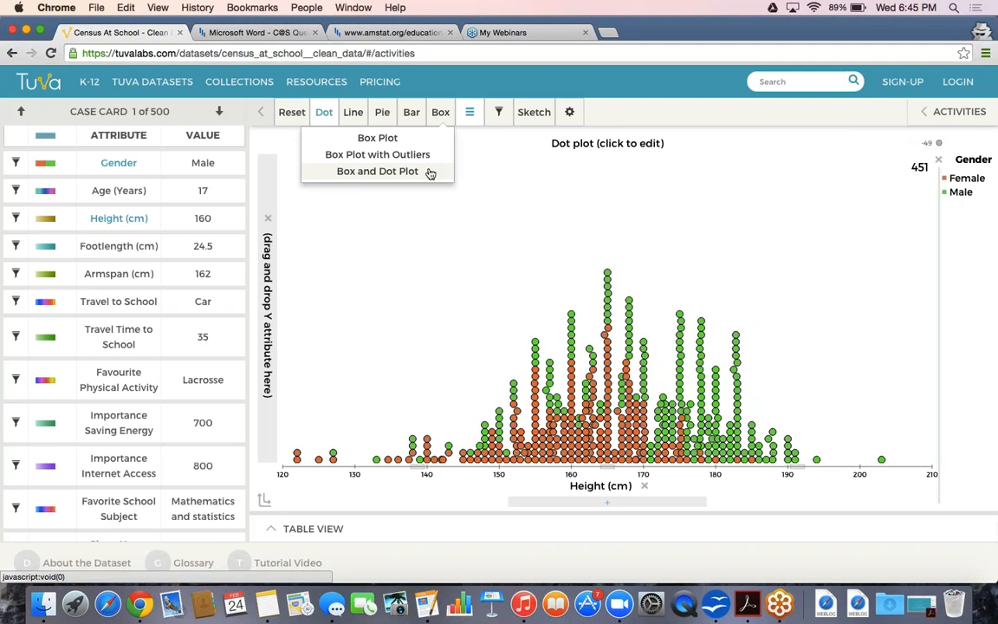
{"action": "left_click", "coordinate": [498, 112]}
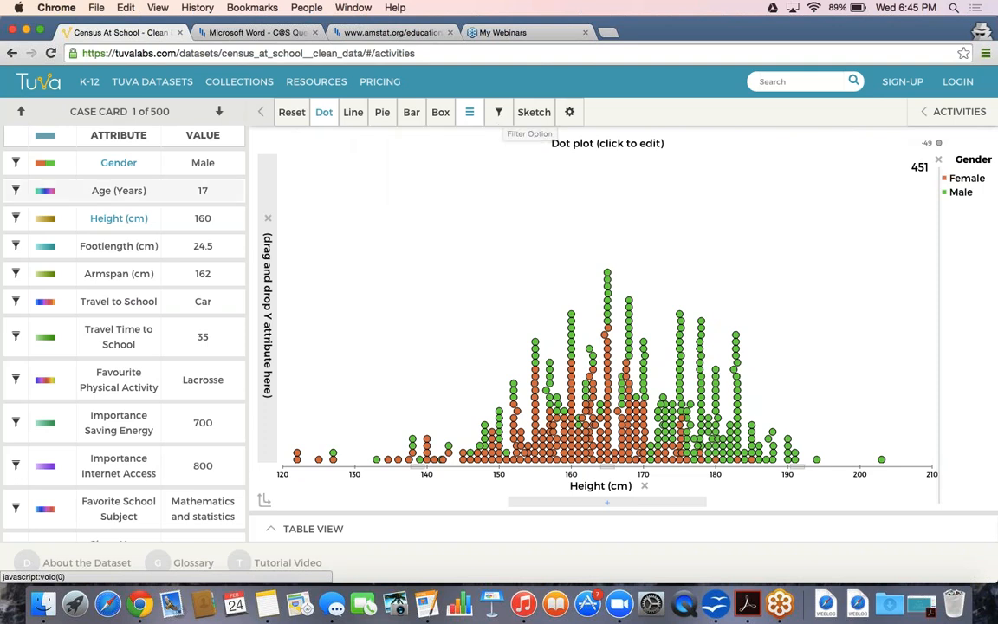
- Exclude ages 8, 9 and 10 with the Age (Years) filter, then reset all filters
{"action": "left_click", "coordinate": [17, 192]}
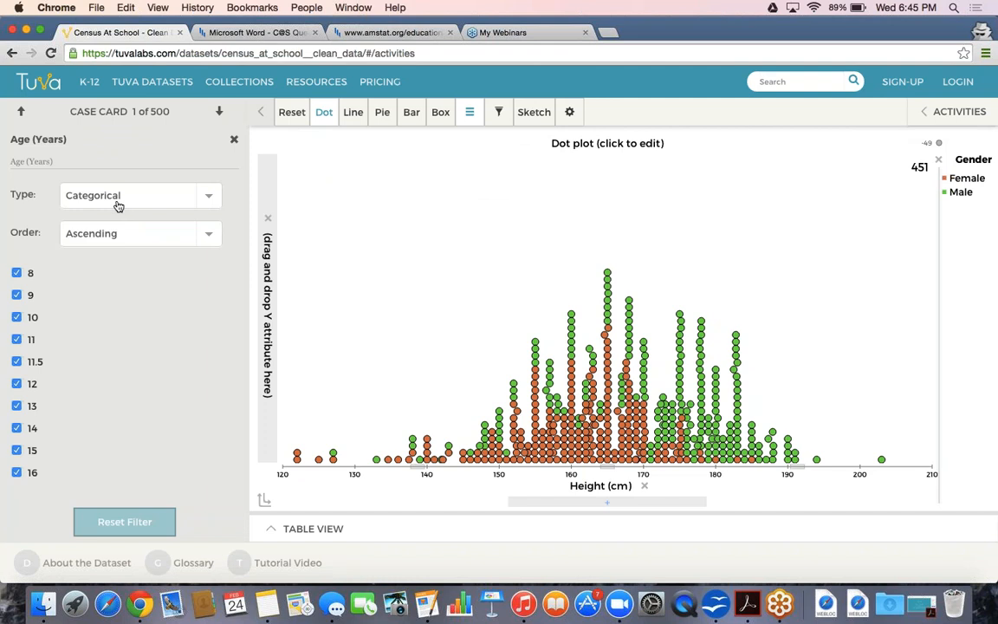
{"action": "left_click", "coordinate": [29, 273]}
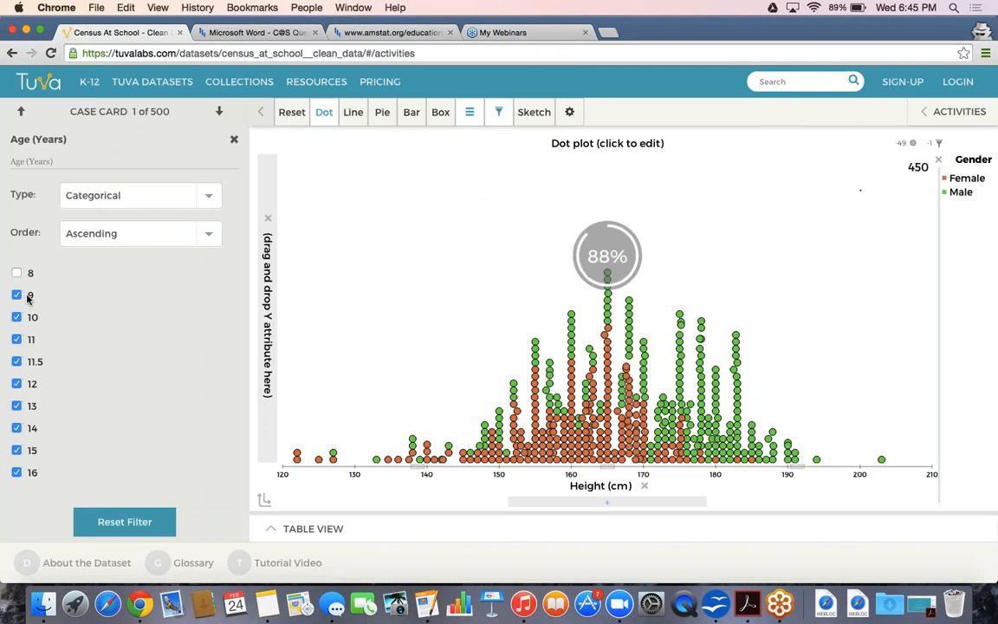
{"action": "left_click", "coordinate": [29, 297]}
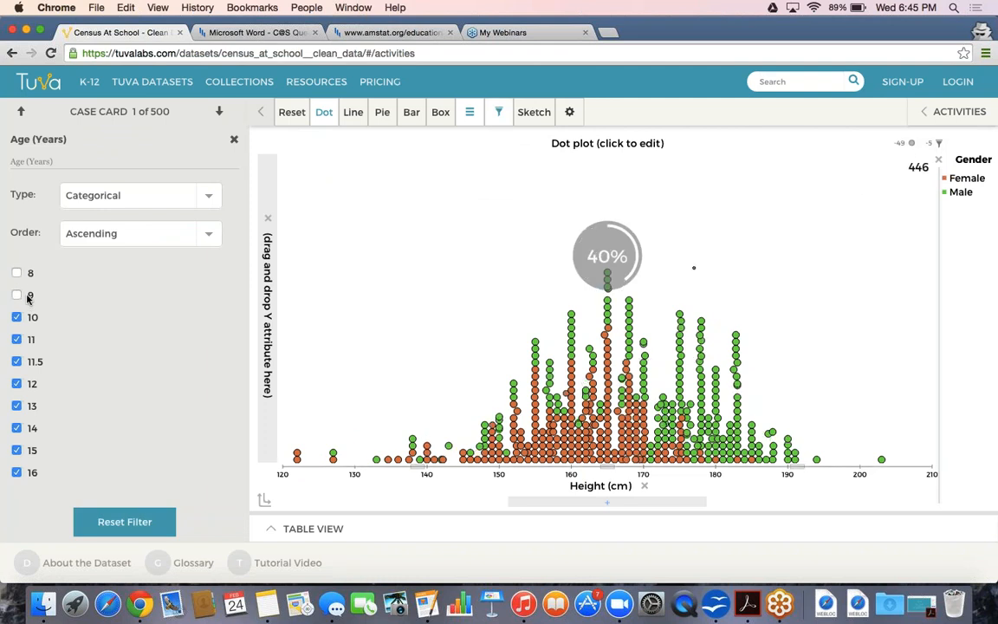
{"action": "left_click", "coordinate": [16, 318]}
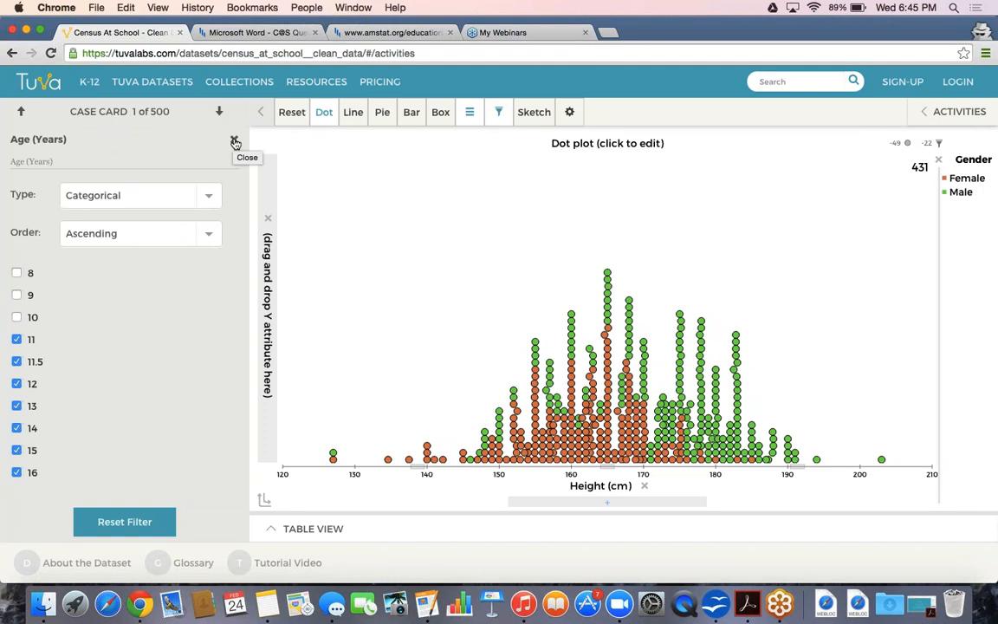
{"action": "mouse_move", "coordinate": [470, 112]}
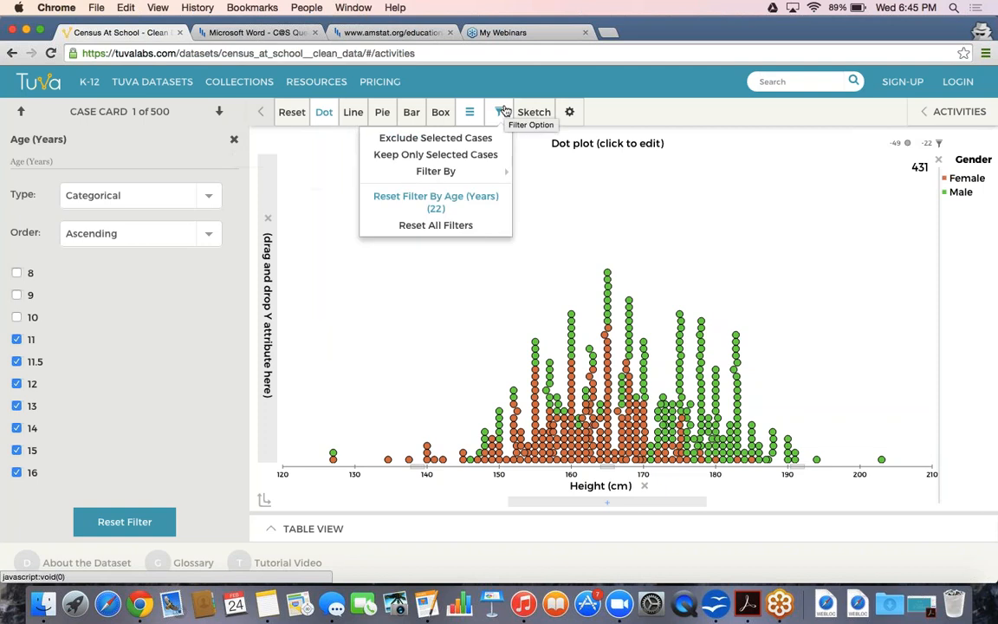
{"action": "left_click", "coordinate": [462, 222]}
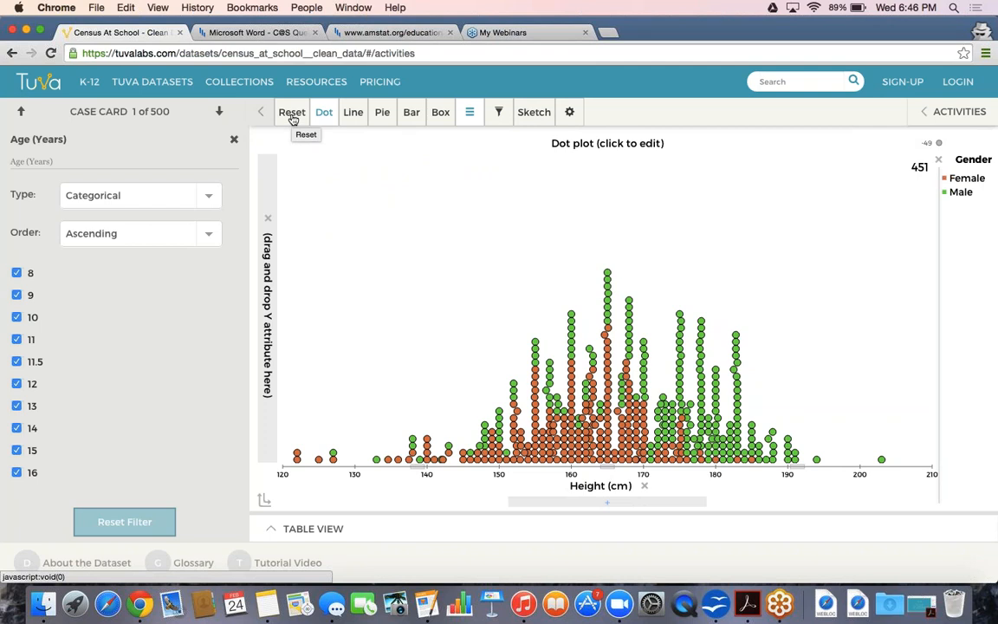
- Reset the graph to mixed-up cases and close the Age (Years) filter panel
{"action": "left_click", "coordinate": [292, 114]}
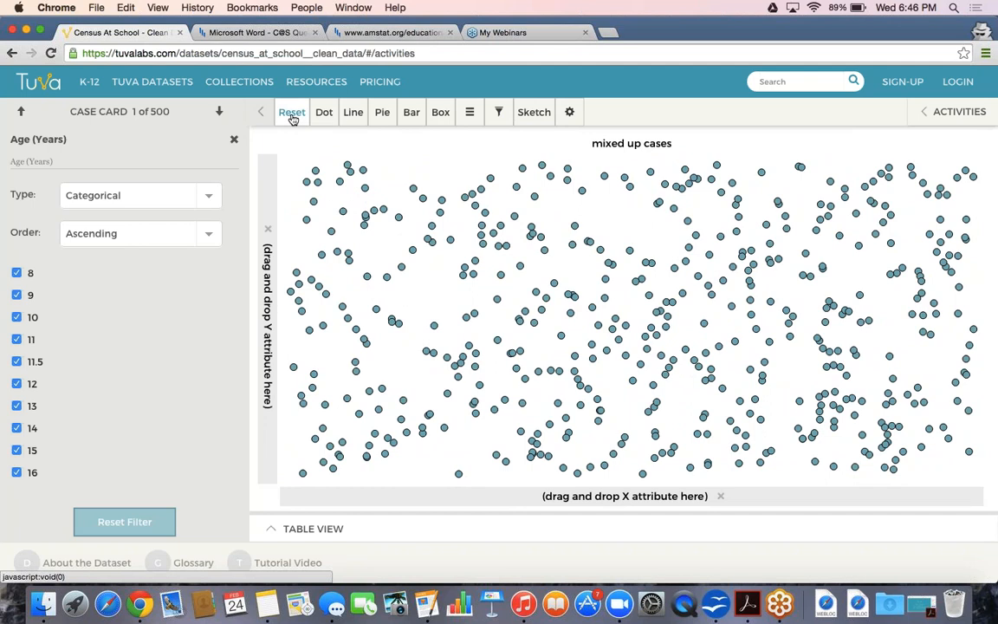
{"action": "left_click", "coordinate": [233, 140]}
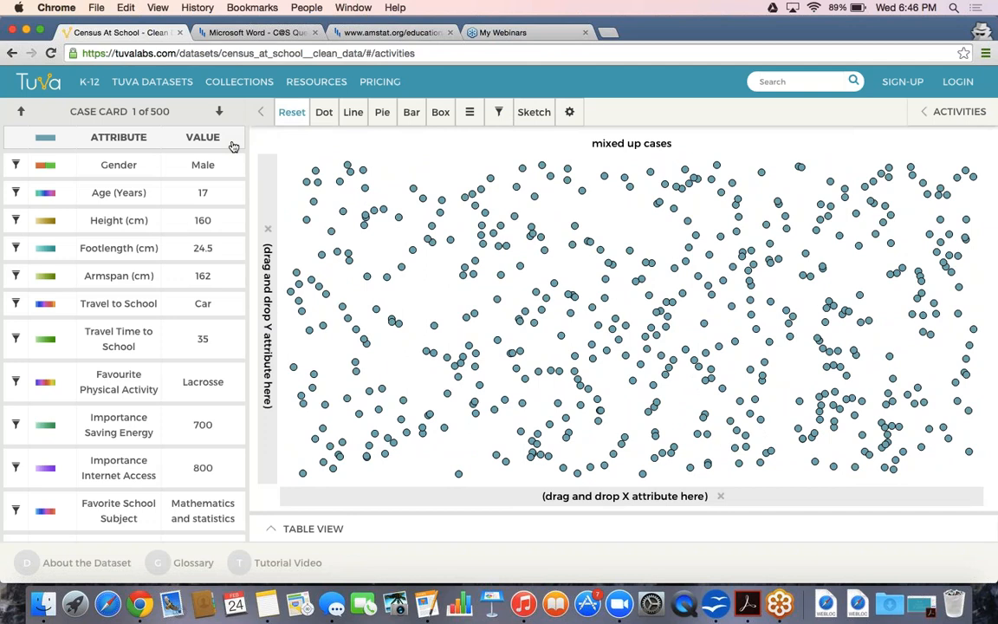
{"action": "left_click", "coordinate": [573, 118]}
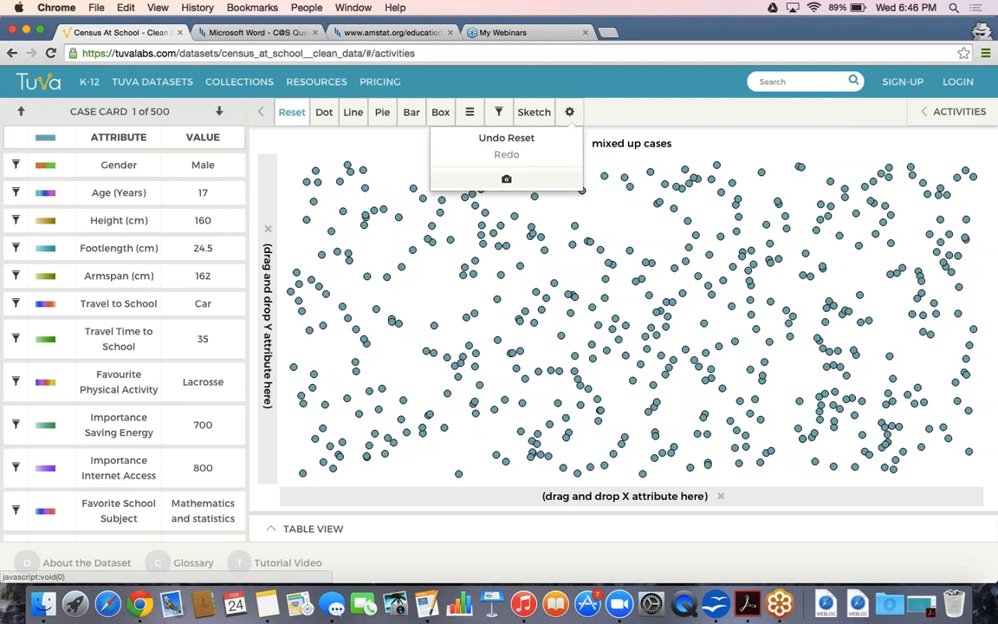
{"action": "left_click", "coordinate": [496, 182]}
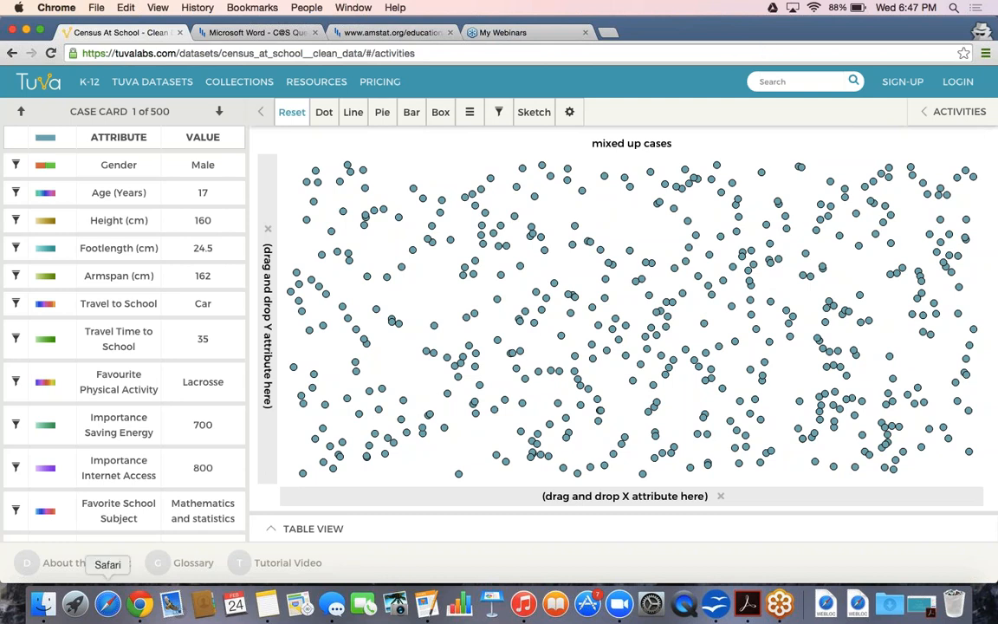
{"action": "left_click", "coordinate": [86, 569]}
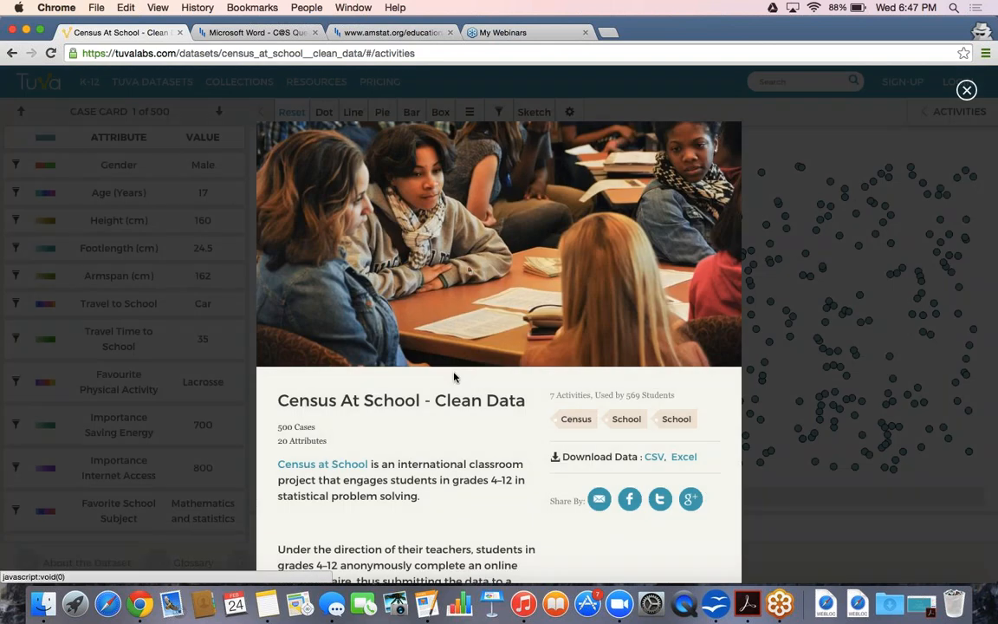
{"action": "scroll", "coordinate": [453, 377], "scroll_direction": "down", "scroll_amount": 2}
{"action": "scroll", "coordinate": [454, 377], "scroll_direction": "down", "scroll_amount": 2}
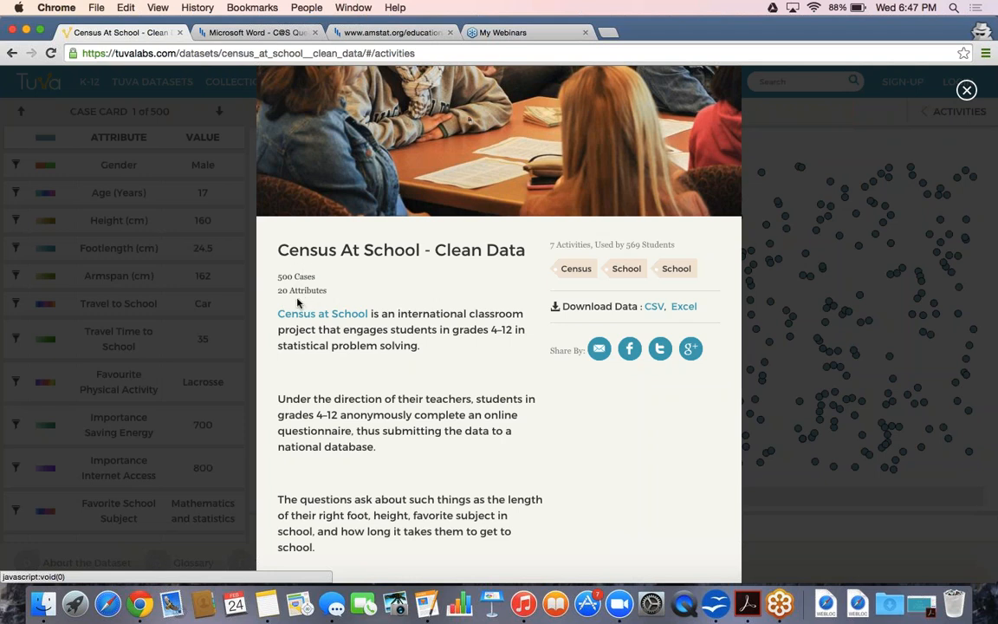
{"action": "scroll", "coordinate": [422, 401], "scroll_direction": "down", "scroll_amount": 2}
{"action": "scroll", "coordinate": [422, 401], "scroll_direction": "down", "scroll_amount": 2}
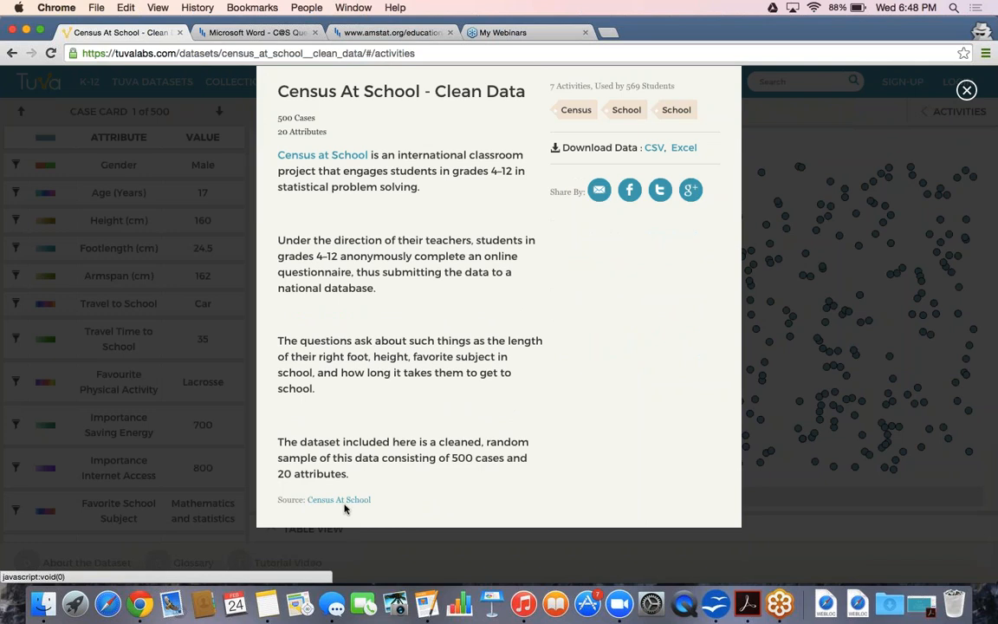
{"action": "left_click", "coordinate": [785, 494]}
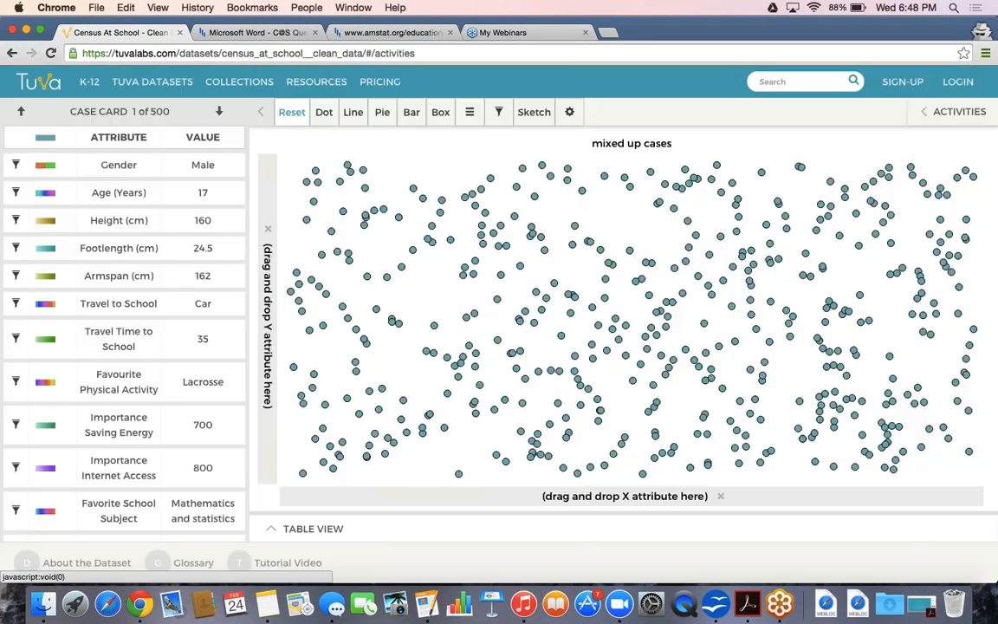
- Browse the glossary of terms
{"action": "left_click", "coordinate": [178, 563]}
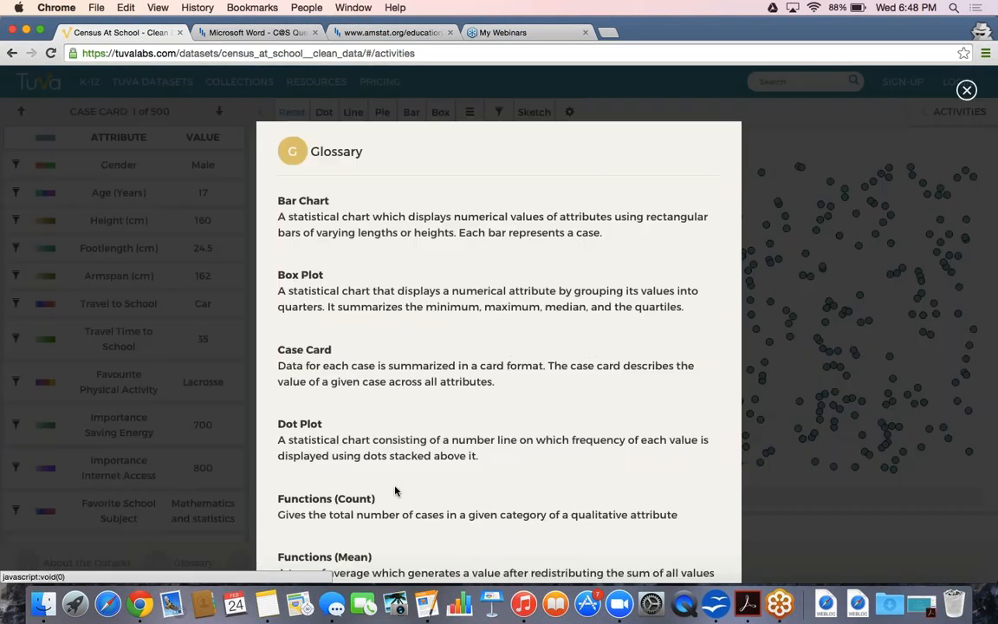
{"action": "scroll", "coordinate": [422, 480], "scroll_direction": "down", "scroll_amount": 5}
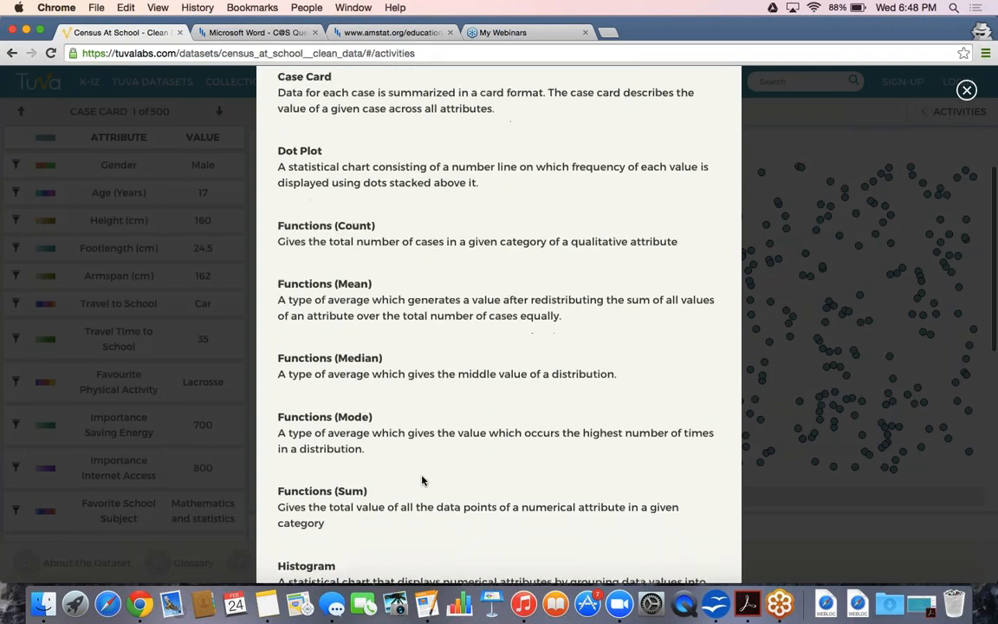
{"action": "scroll", "coordinate": [422, 480], "scroll_direction": "down", "scroll_amount": 3}
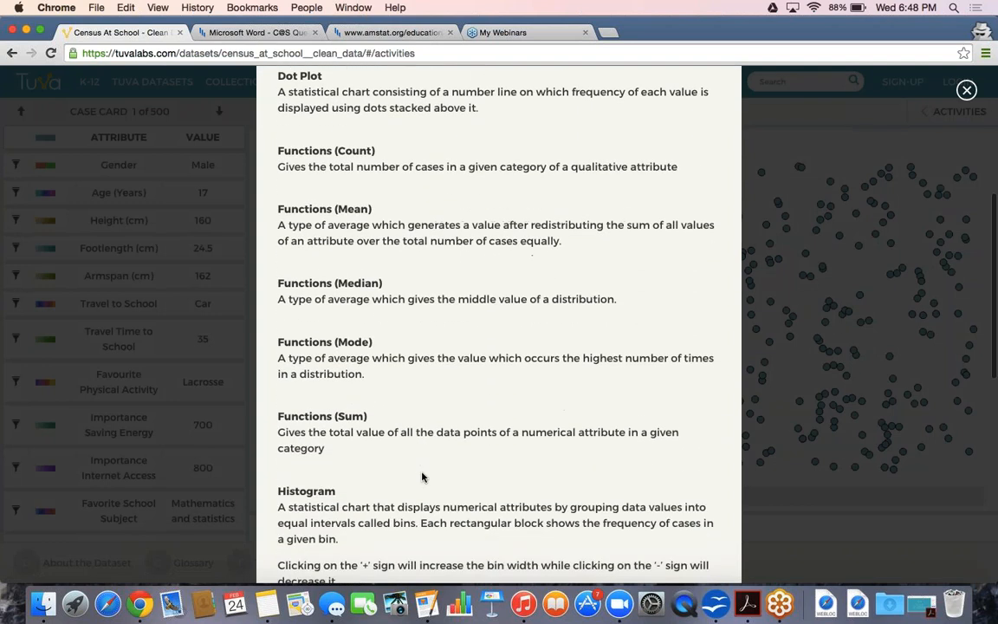
{"action": "scroll", "coordinate": [422, 476], "scroll_direction": "down", "scroll_amount": 5}
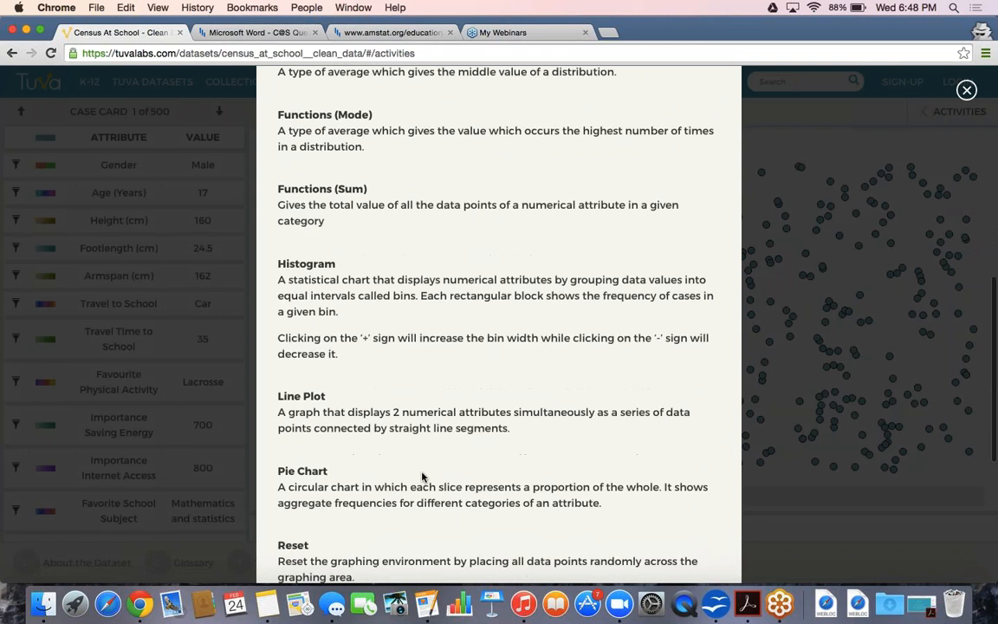
{"action": "scroll", "coordinate": [422, 476], "scroll_direction": "down", "scroll_amount": 4}
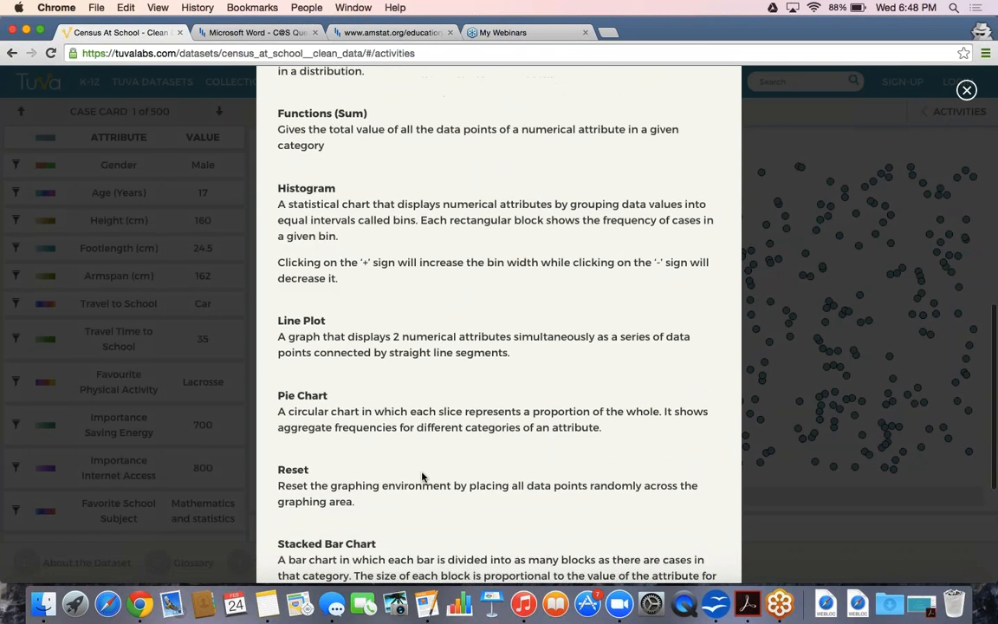
{"action": "scroll", "coordinate": [422, 476], "scroll_direction": "down", "scroll_amount": 3}
{"action": "scroll", "coordinate": [422, 476], "scroll_direction": "up", "scroll_amount": 16}
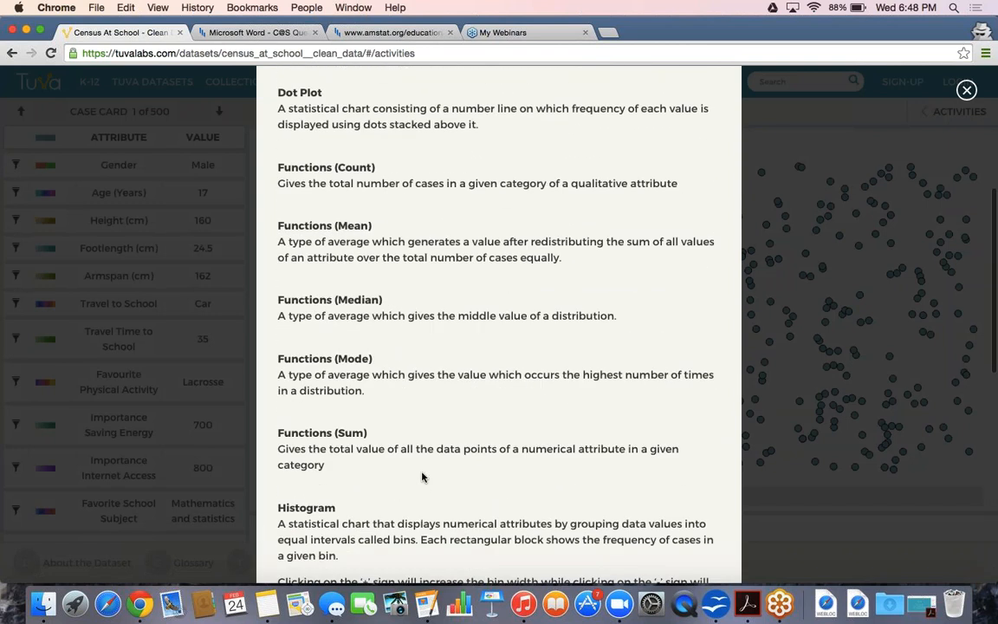
{"action": "scroll", "coordinate": [422, 476], "scroll_direction": "up", "scroll_amount": 3}
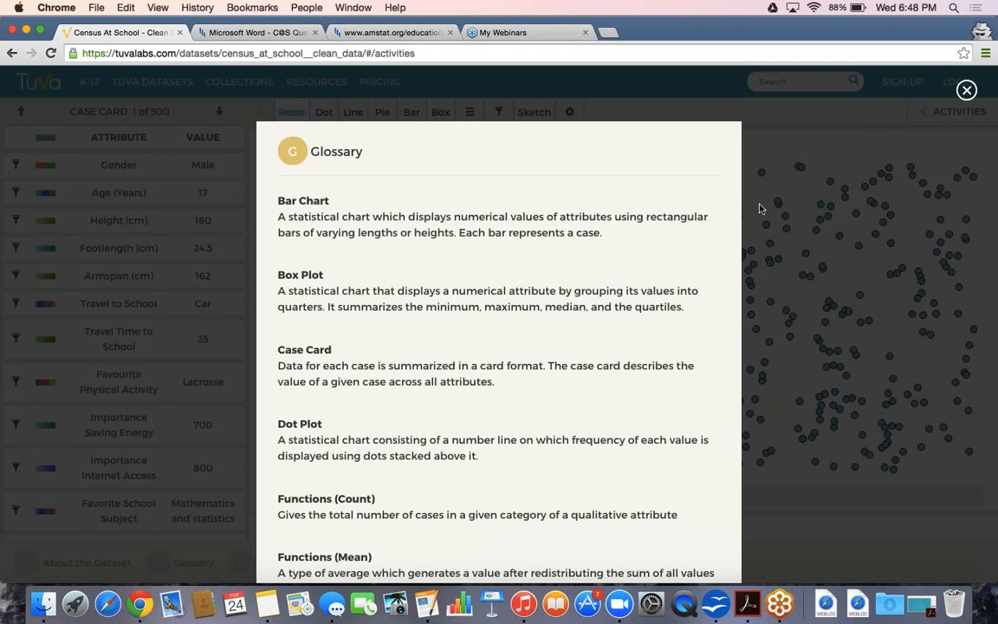
- Close the glossary, then open and dismiss the tutorial video
{"action": "left_click", "coordinate": [967, 89]}
{"action": "left_click", "coordinate": [238, 563]}
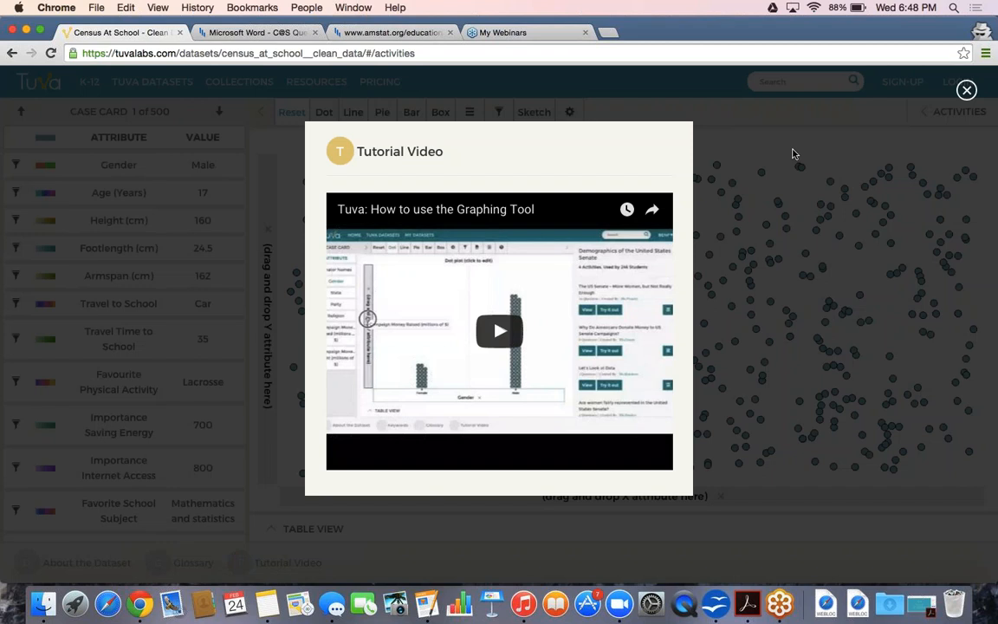
{"action": "left_click", "coordinate": [792, 153]}
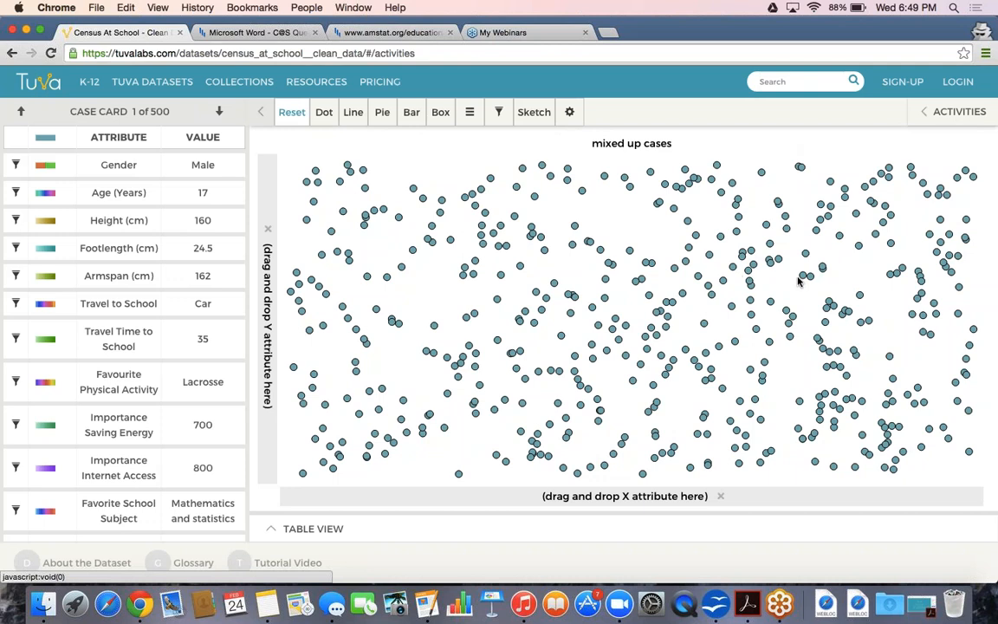
- Colour the cases by Age (Years) and put Age (Years) on the x-axis as a dot plot
{"action": "left_click", "coordinate": [177, 195]}
{"action": "left_click_drag", "start_coordinate": [178, 194], "coordinate": [397, 503]}
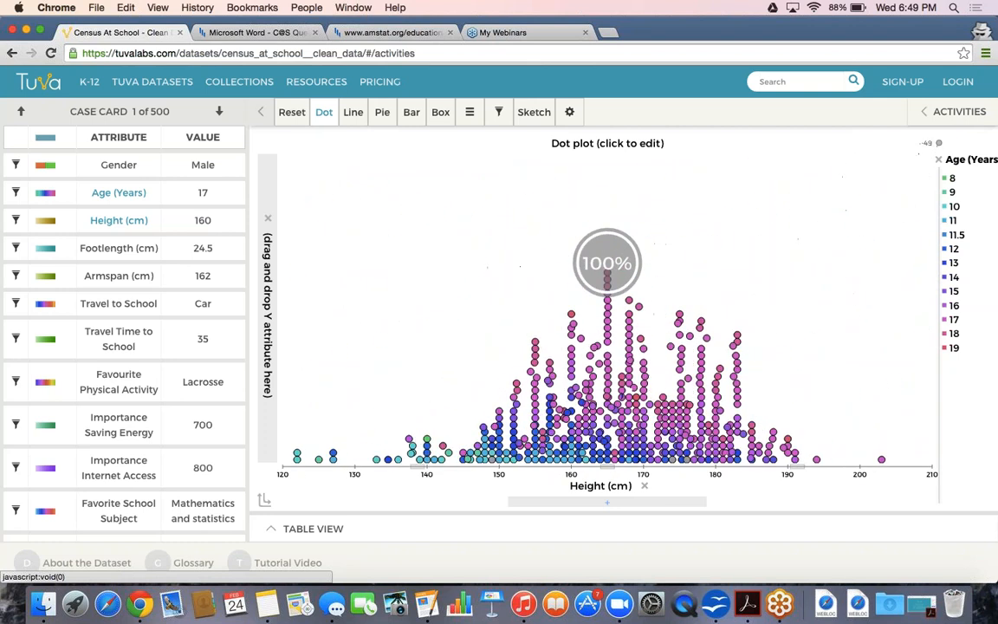
{"action": "left_click_drag", "start_coordinate": [160, 195], "coordinate": [415, 487]}
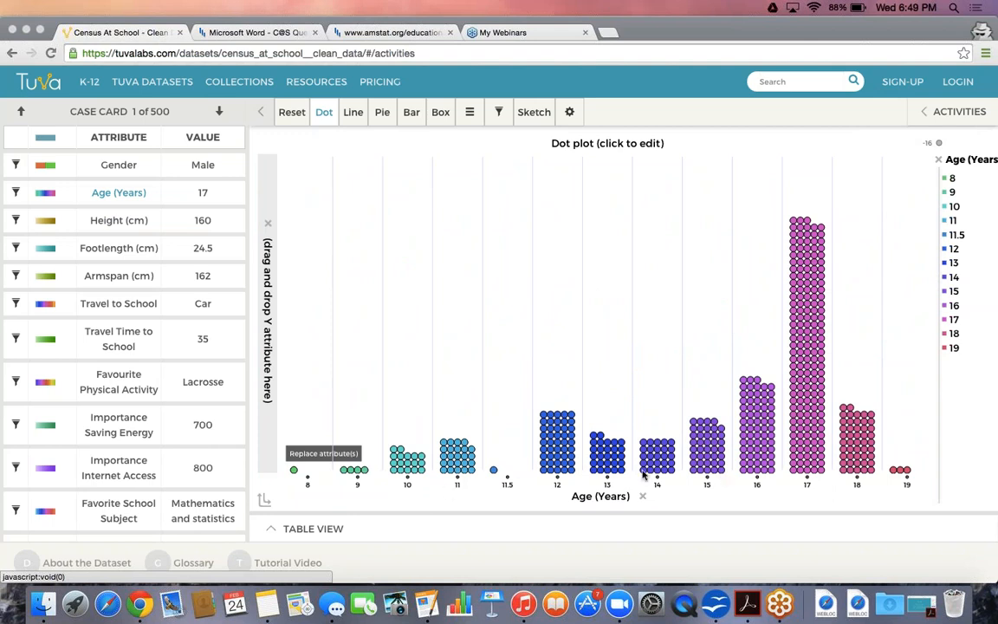
- Add Count by Category and Percent by Category labels to the dot plot
{"action": "left_click", "coordinate": [469, 114]}
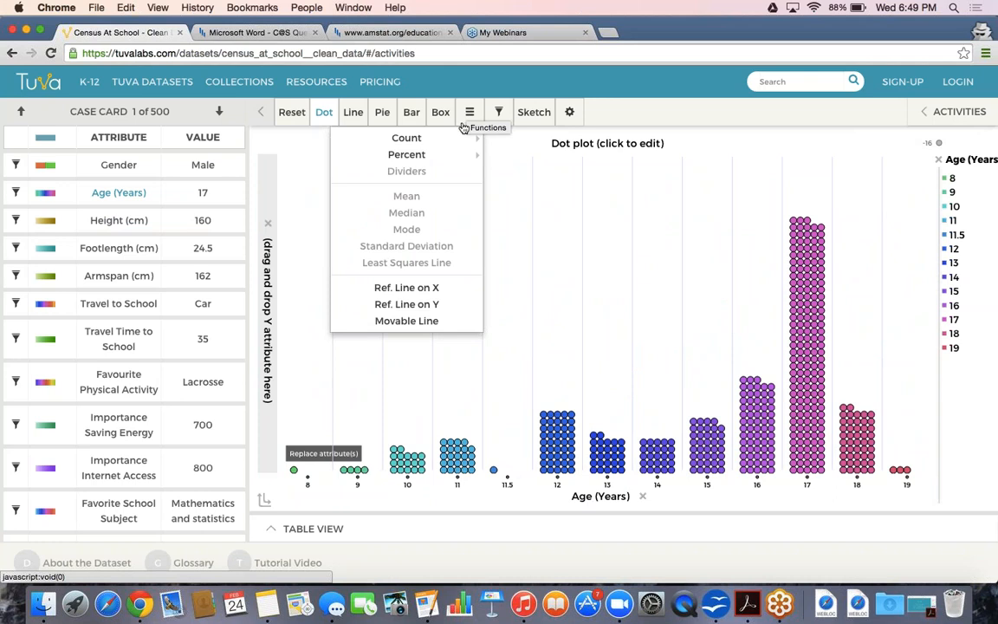
{"action": "mouse_move", "coordinate": [452, 141]}
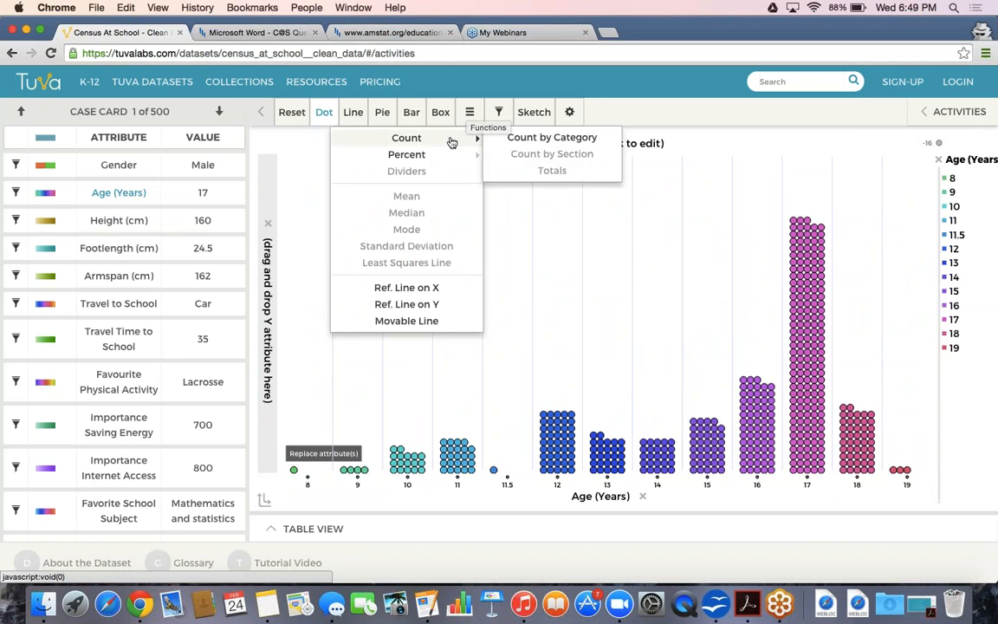
{"action": "left_click", "coordinate": [529, 141]}
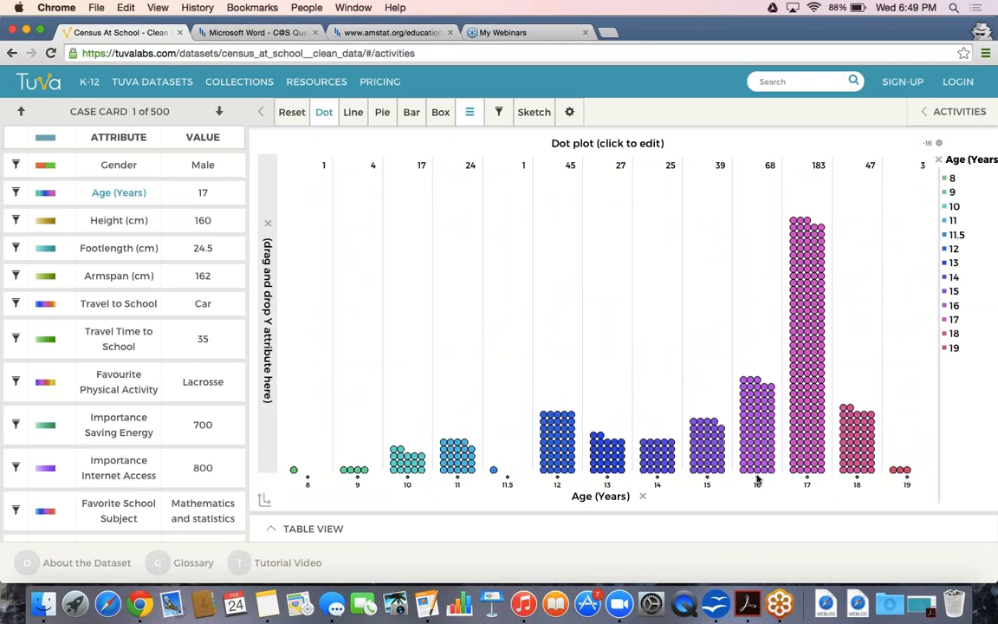
{"action": "left_click", "coordinate": [469, 112]}
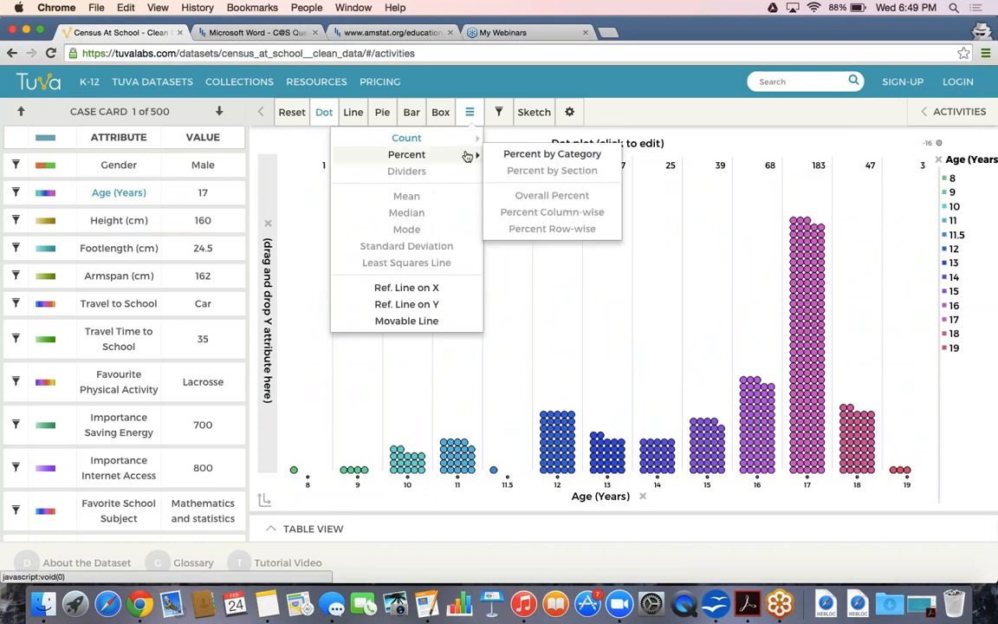
{"action": "left_click", "coordinate": [503, 157]}
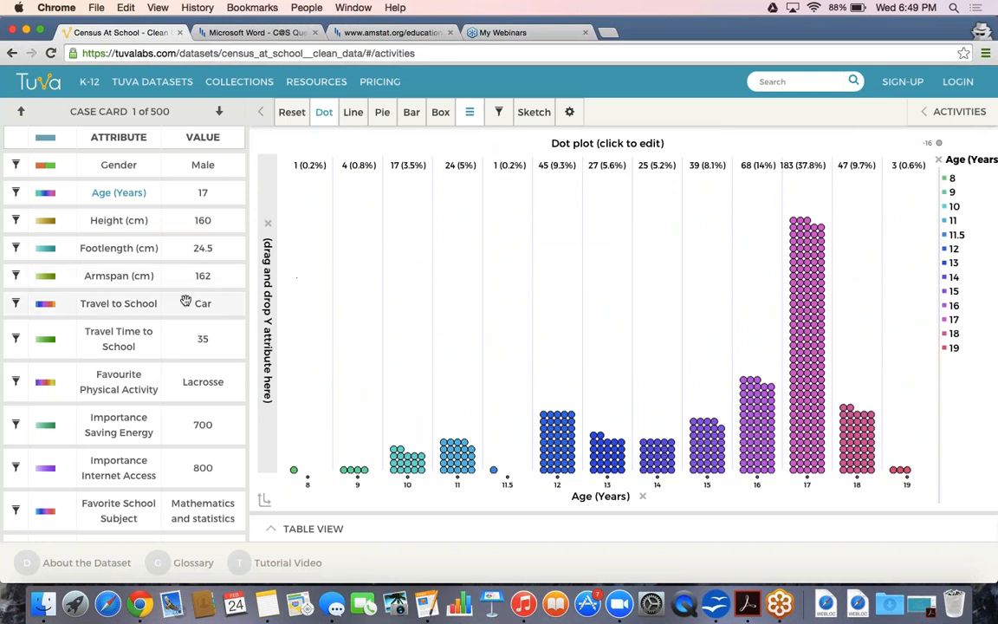
{"action": "scroll", "coordinate": [177, 278], "scroll_direction": "down", "scroll_amount": 1}
{"action": "scroll", "coordinate": [187, 351], "scroll_direction": "down", "scroll_amount": 1}
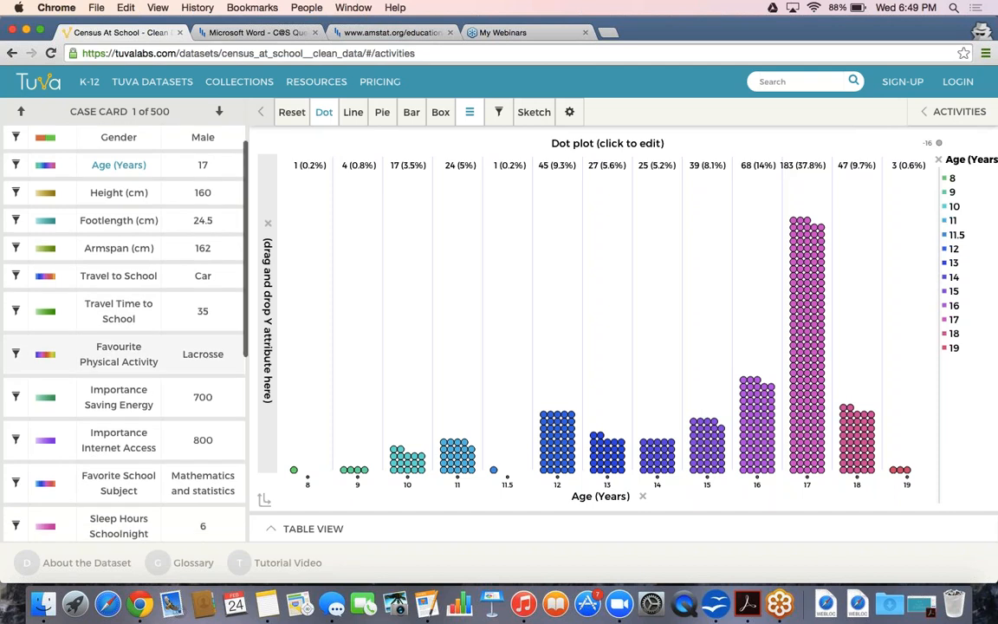
{"action": "scroll", "coordinate": [185, 362], "scroll_direction": "down", "scroll_amount": 3}
- Replace Age (Years) on the x-axis with Favorite School Subject
{"action": "left_click_drag", "start_coordinate": [173, 403], "coordinate": [395, 492]}
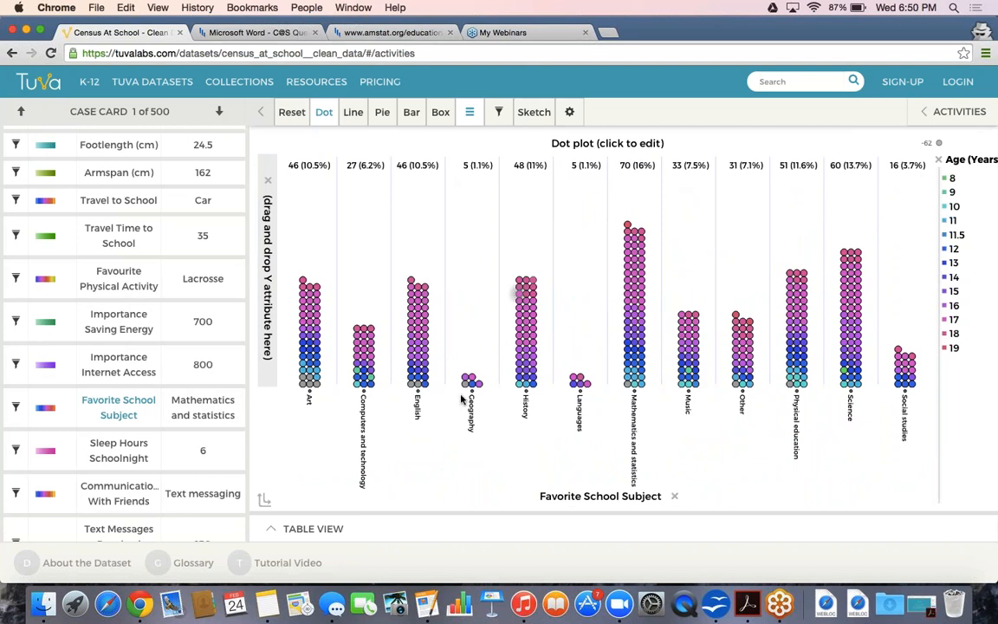
{"action": "left_click", "coordinate": [469, 112]}
{"action": "mouse_move", "coordinate": [462, 144]}
- Retitle the chart 'Favorite Subject (Count & Percentage) from our Census Survey'
{"action": "left_click", "coordinate": [572, 113]}
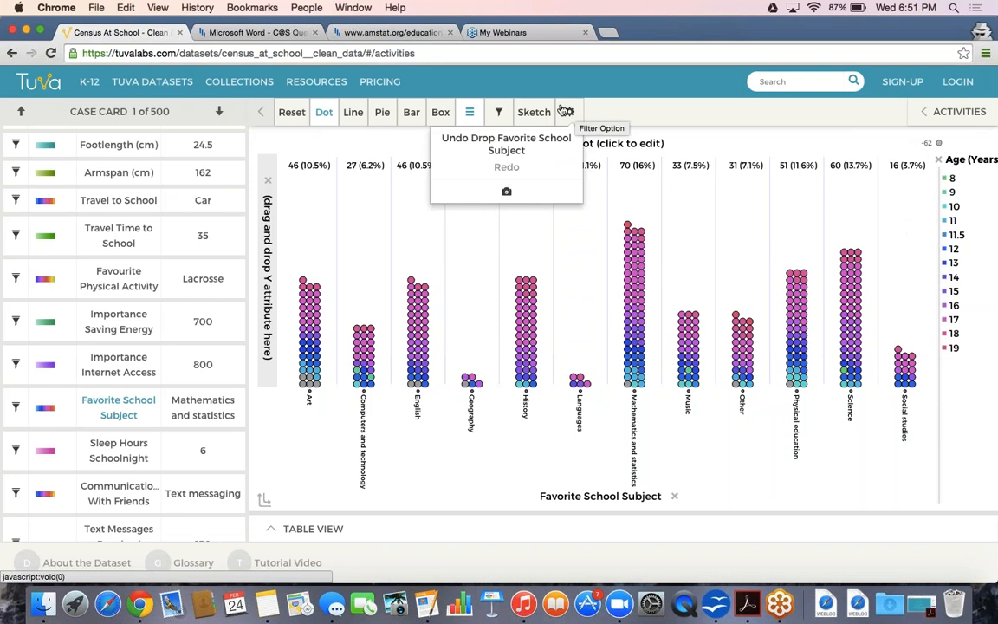
{"action": "left_click", "coordinate": [568, 113]}
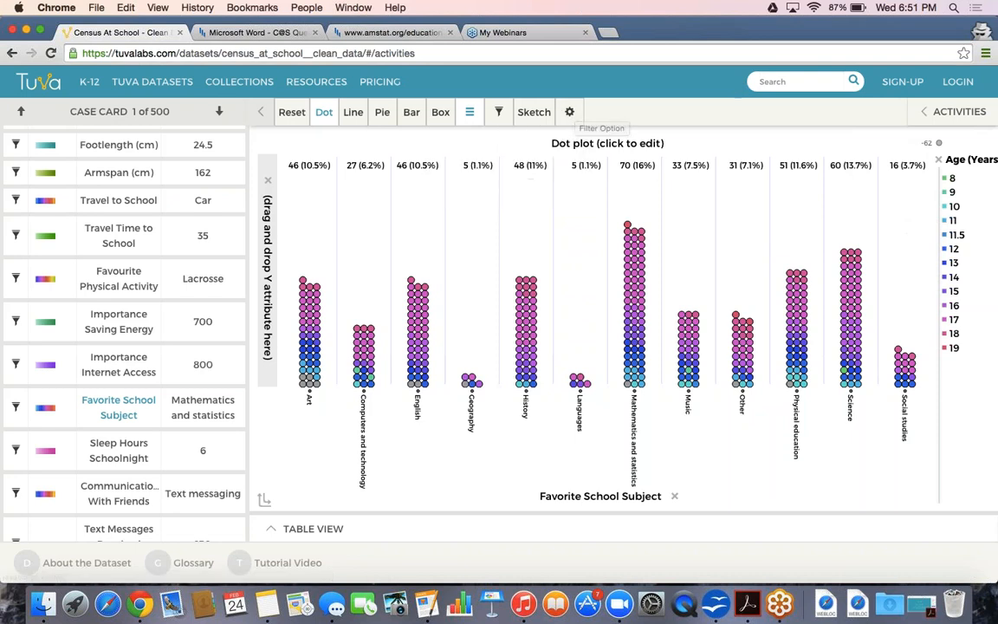
{"action": "left_click", "coordinate": [572, 115]}
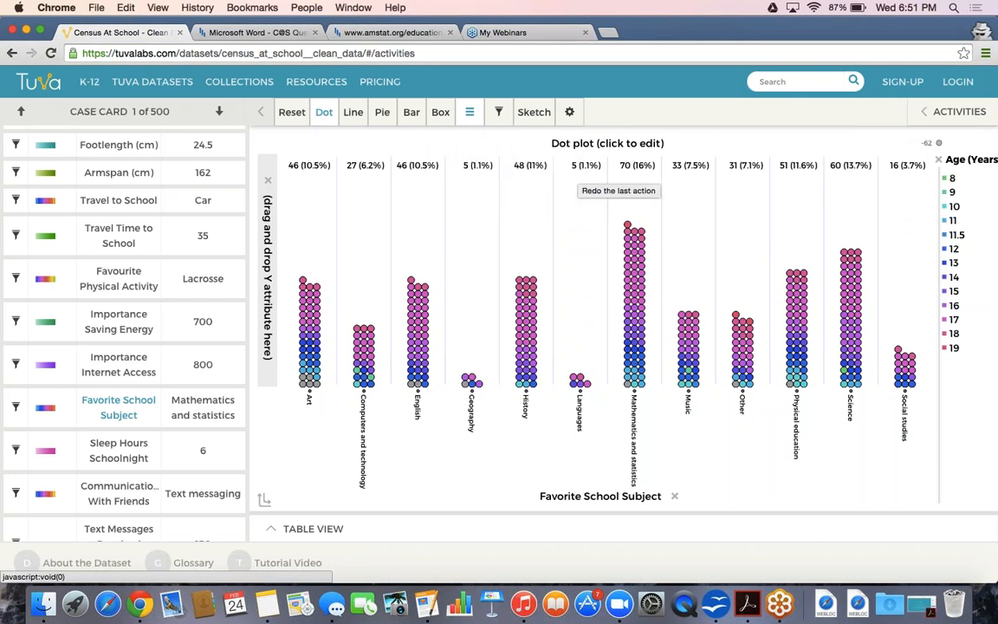
{"action": "left_click", "coordinate": [598, 144]}
{"action": "key", "text": "super+a"}
{"action": "key", "text": "BackSpace"}
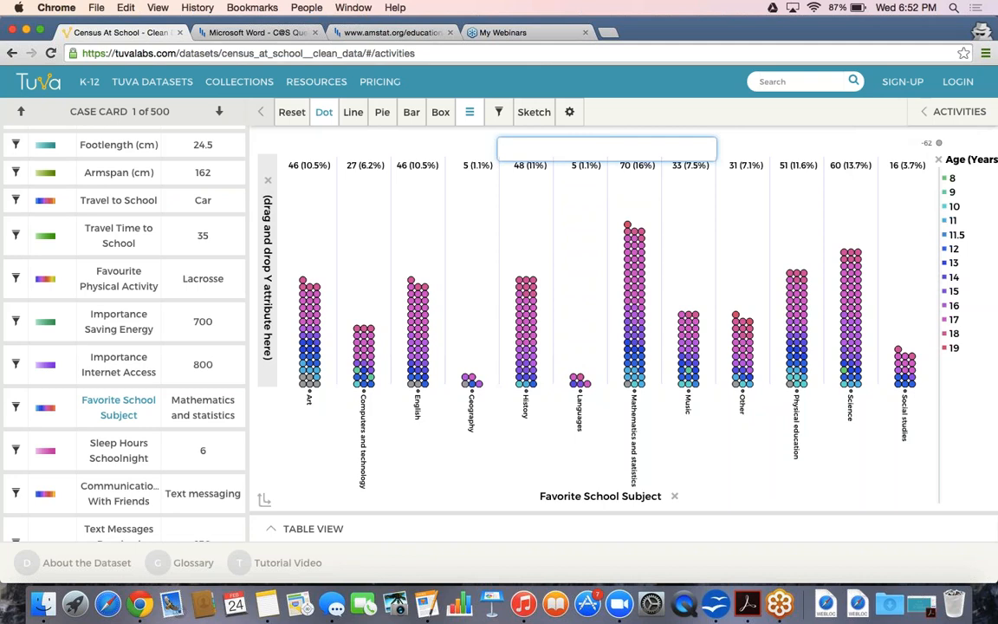
{"action": "type", "text": "Favorite Sub"}
{"action": "key", "text": "BackSpace"}
{"action": "key", "text": "BackSpace"}
{"action": "type", "text": "ubject (Count & Percentage)"}
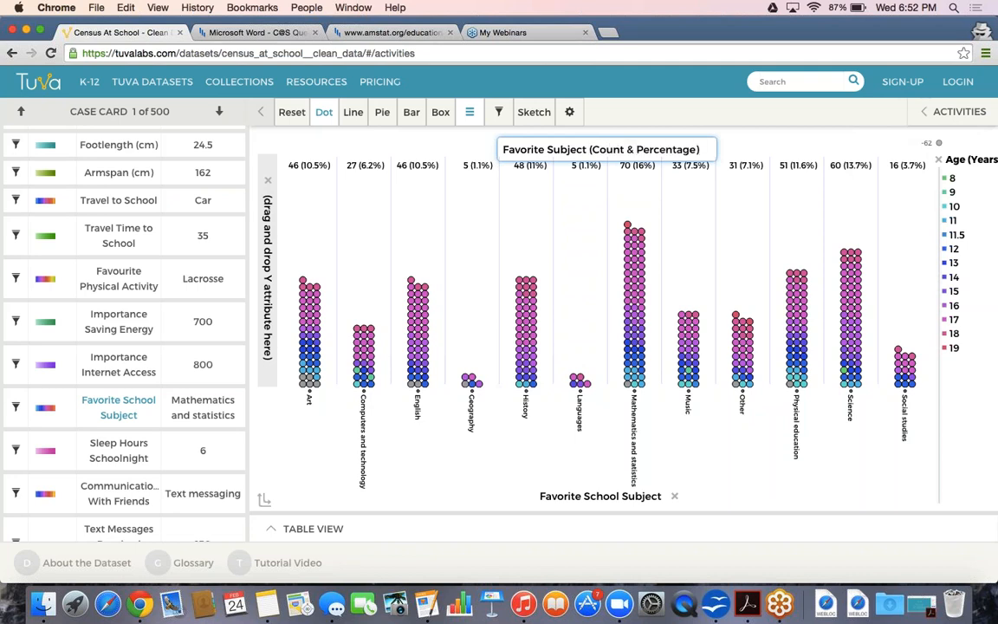
{"action": "type", "text": " from o"}
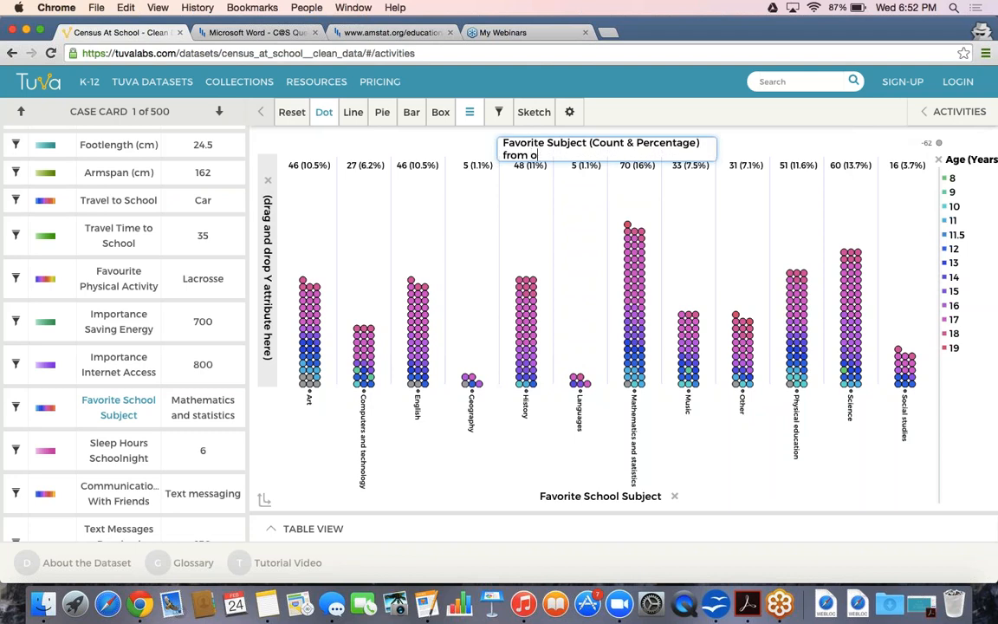
{"action": "type", "text": "ur Census Survey"}
{"action": "key", "text": "Return"}
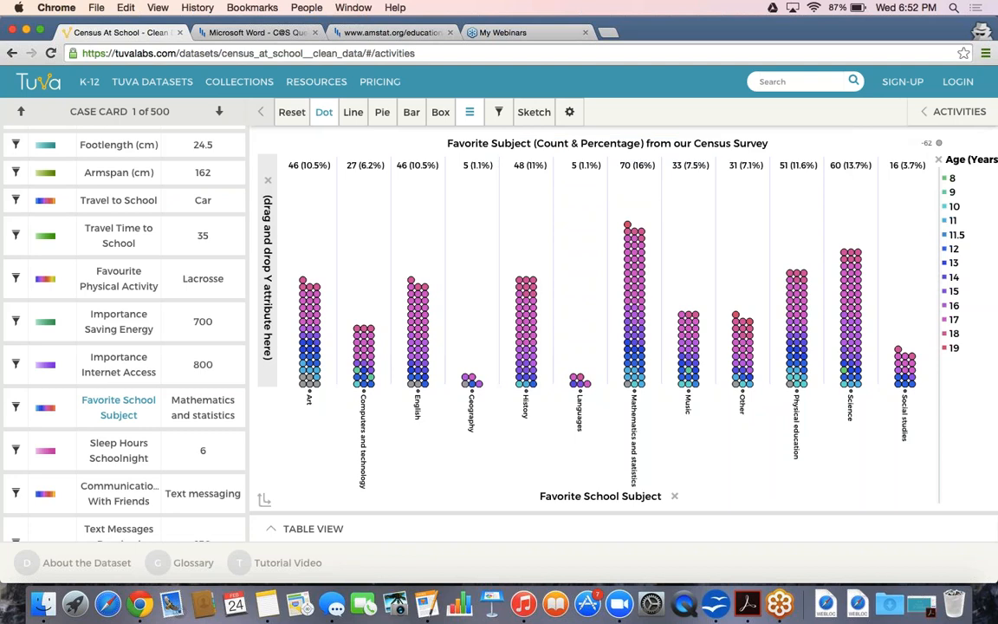
{"action": "left_click", "coordinate": [570, 111]}
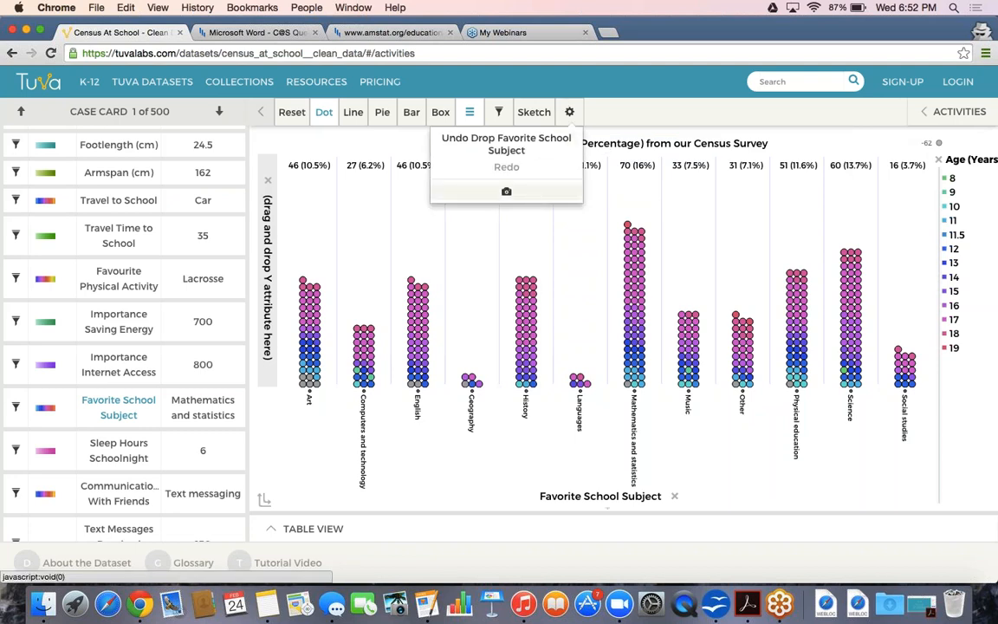
- Start saving a snapshot image of the chart, then cancel the Save As dialog
{"action": "left_click", "coordinate": [506, 192]}
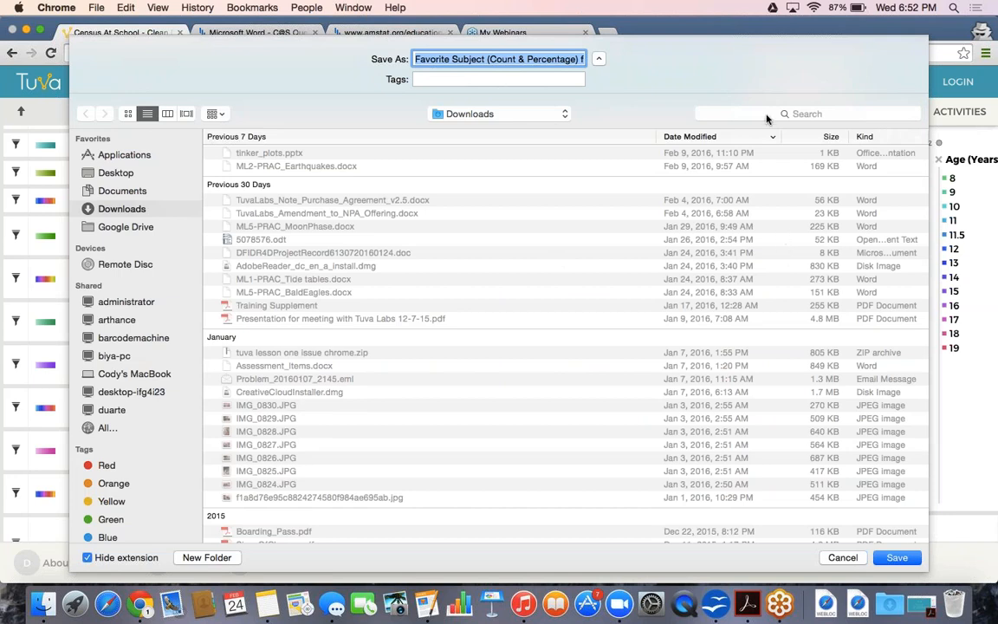
{"action": "left_click", "coordinate": [844, 560]}
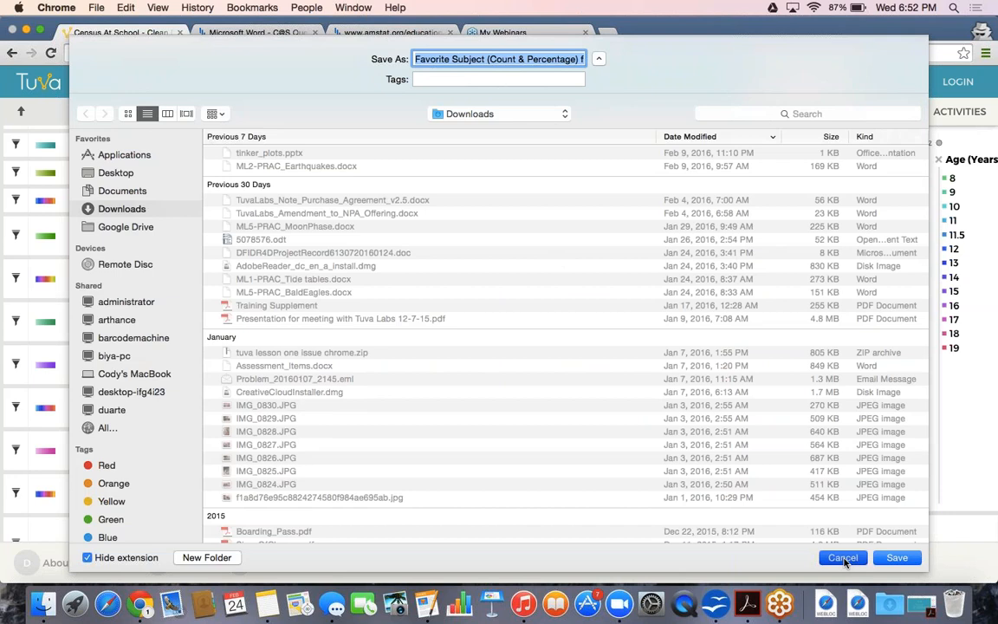
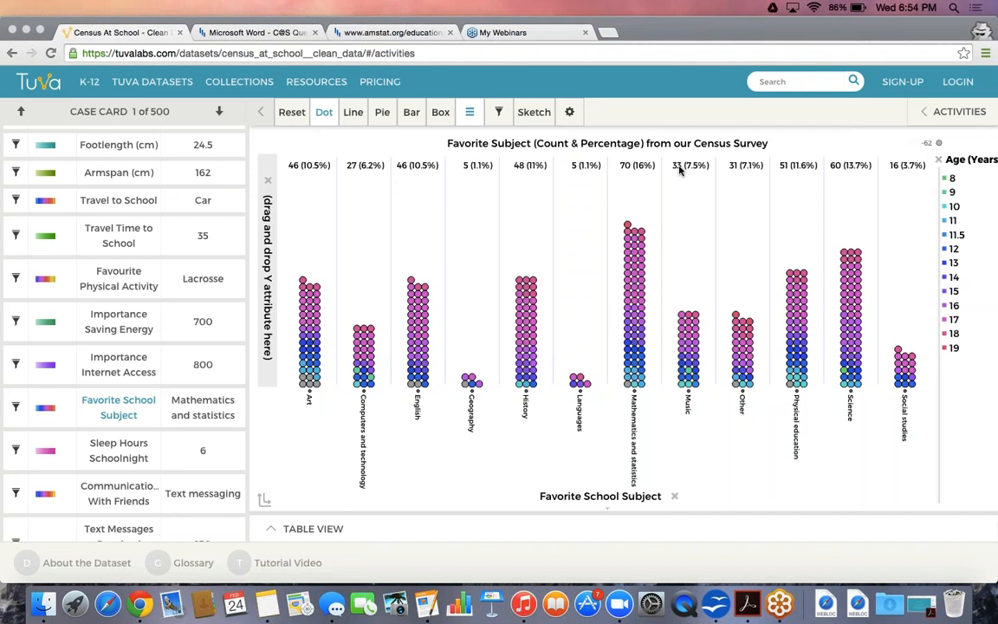
- Bring the Chrome window showing the favourite-subject chart to the front
{"action": "left_click", "coordinate": [475, 149]}
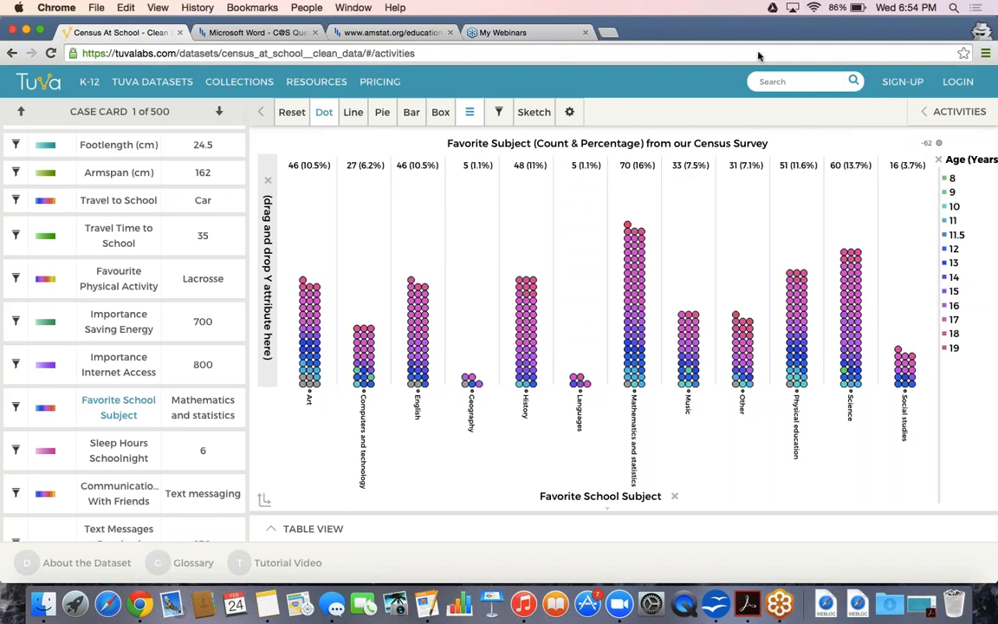
- Log in to Tuva with the account username and password
{"action": "left_click", "coordinate": [950, 83]}
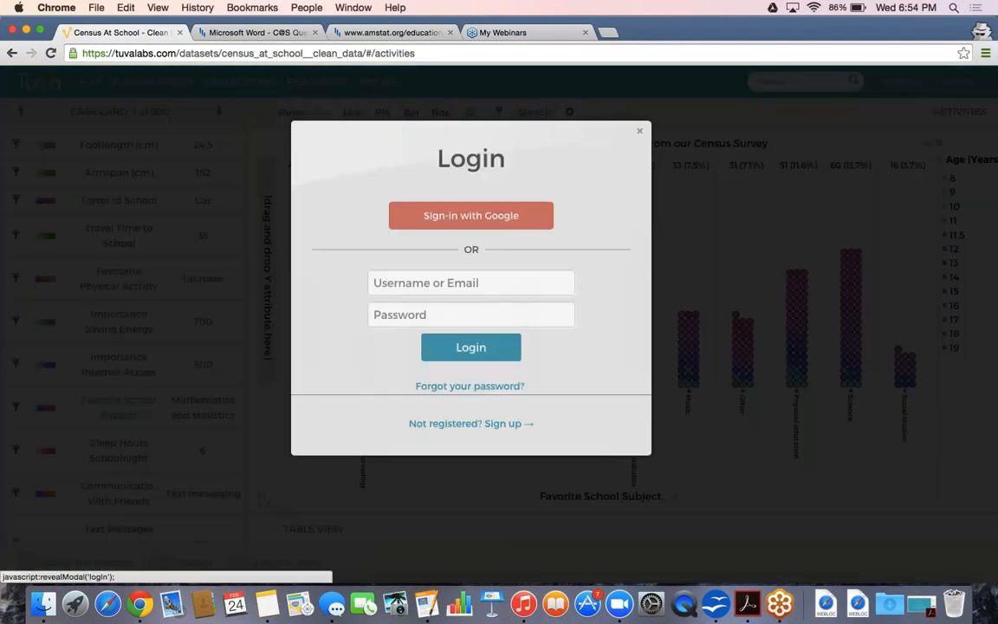
{"action": "left_click", "coordinate": [429, 296]}
{"action": "type", "text": "hsparikh"}
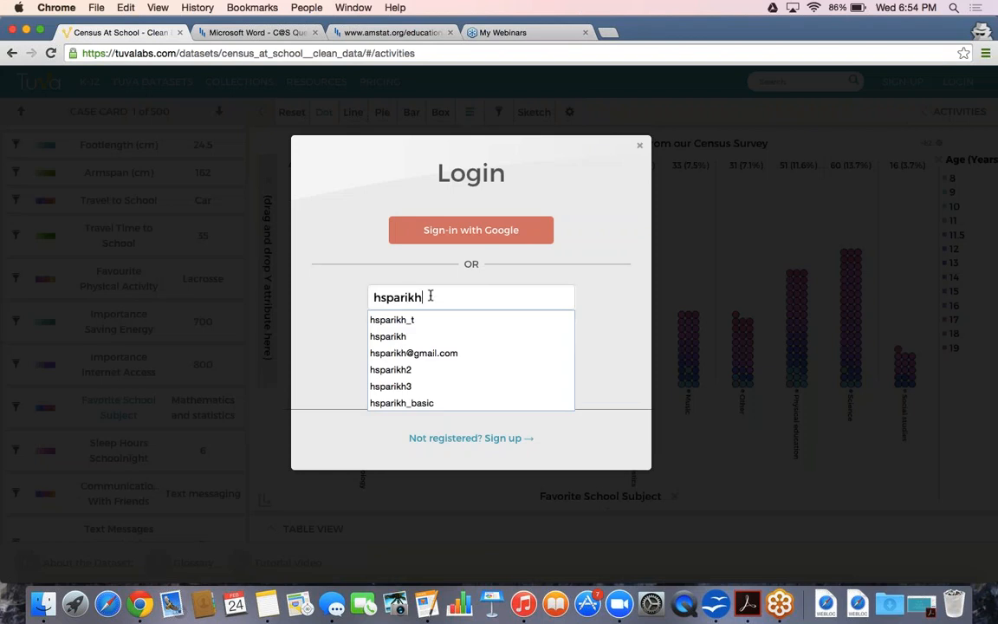
{"action": "key", "text": "Tab"}
{"action": "type", "text": "•••••••"}
{"action": "key", "text": "Return"}
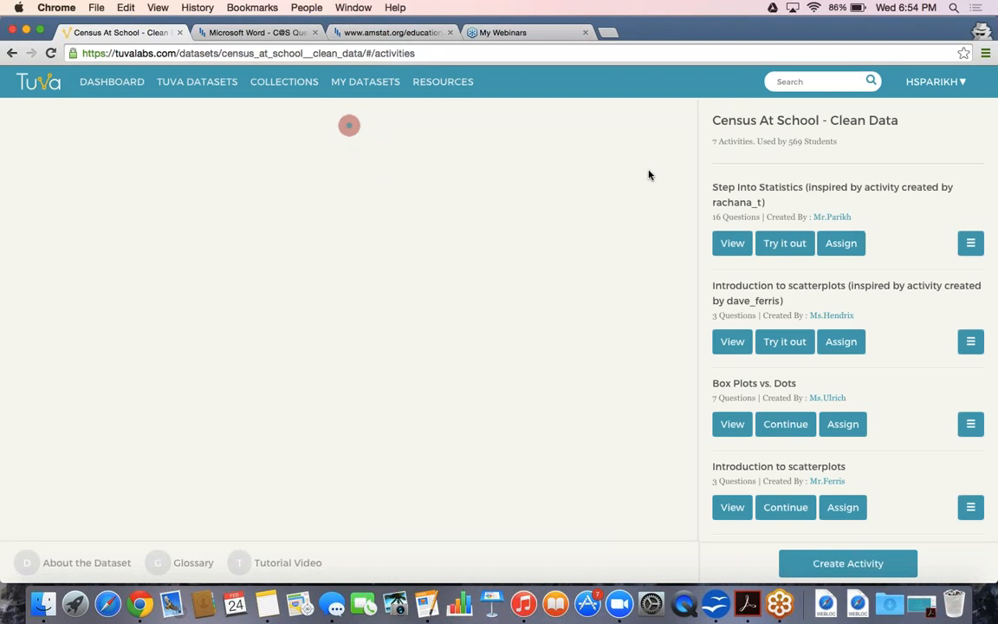
- View and close the Census At School dataset details, then go to My Datasets
{"action": "left_click", "coordinate": [809, 112]}
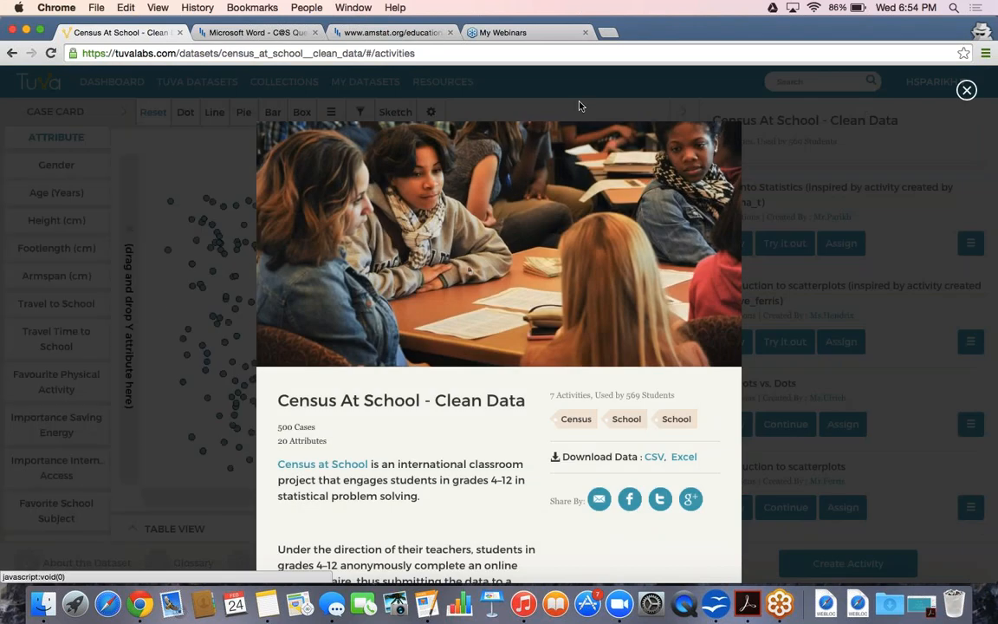
{"action": "left_click", "coordinate": [589, 105]}
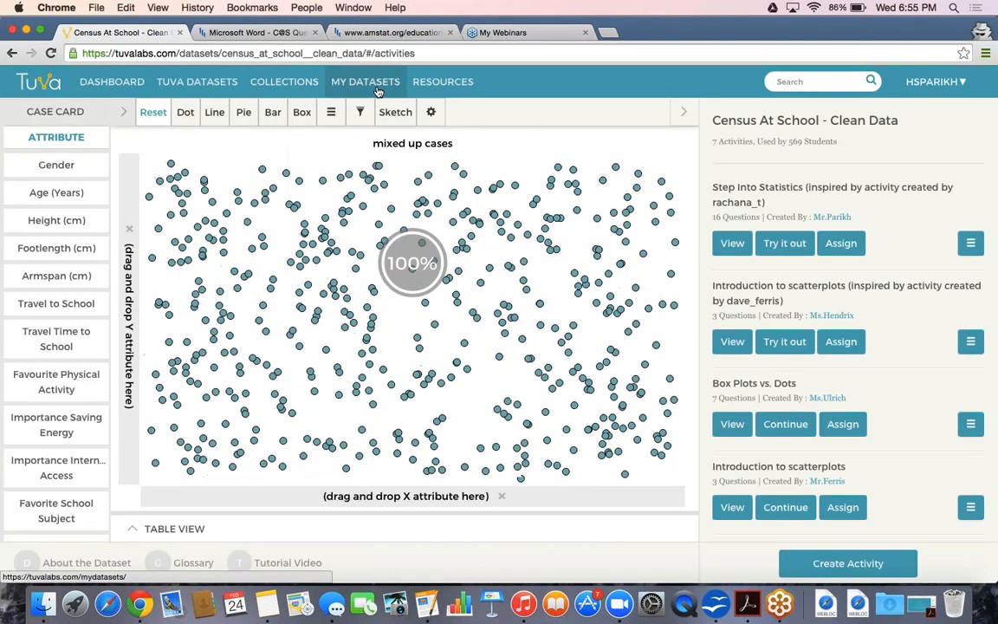
{"action": "left_click", "coordinate": [378, 92]}
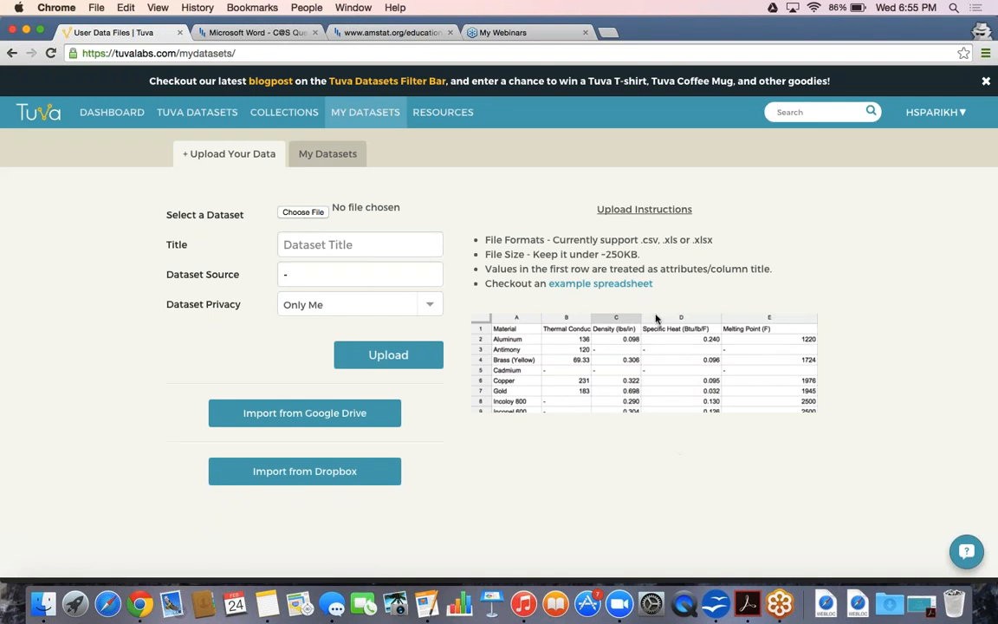
- Open the 'example spreadsheet' link from the Upload Instructions in a new tab
{"action": "left_click", "coordinate": [585, 287]}
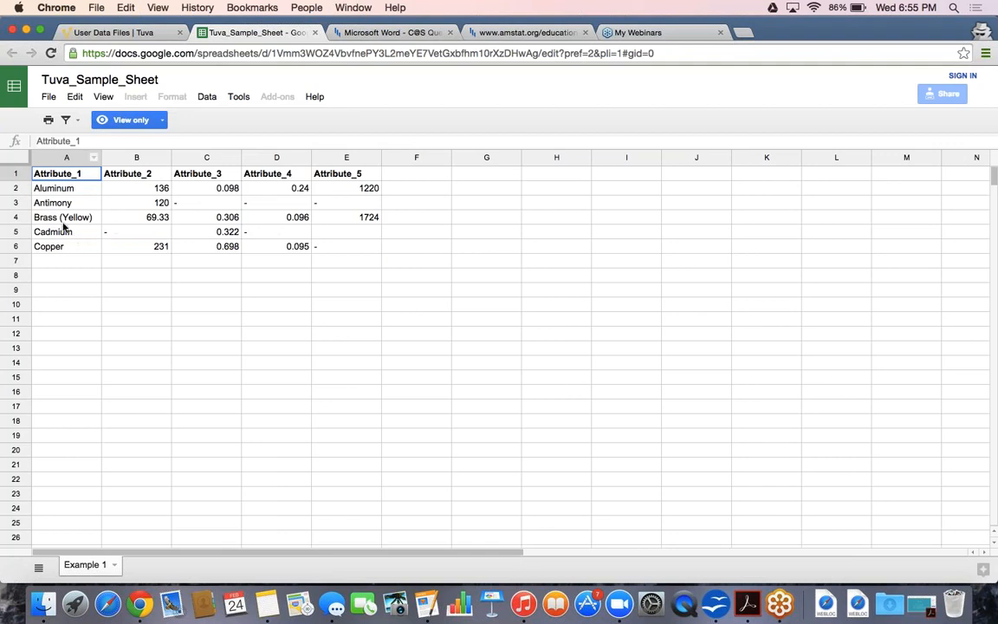
- Switch back to the Tuva tab and show the My Datasets list of uploaded datasets
{"action": "left_click", "coordinate": [145, 36]}
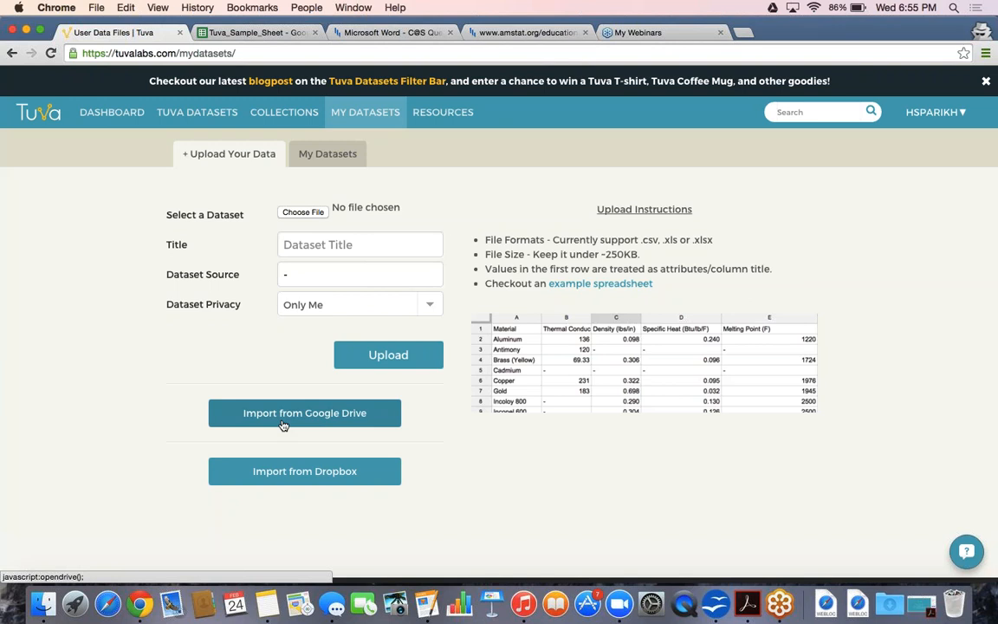
{"action": "left_click", "coordinate": [312, 162]}
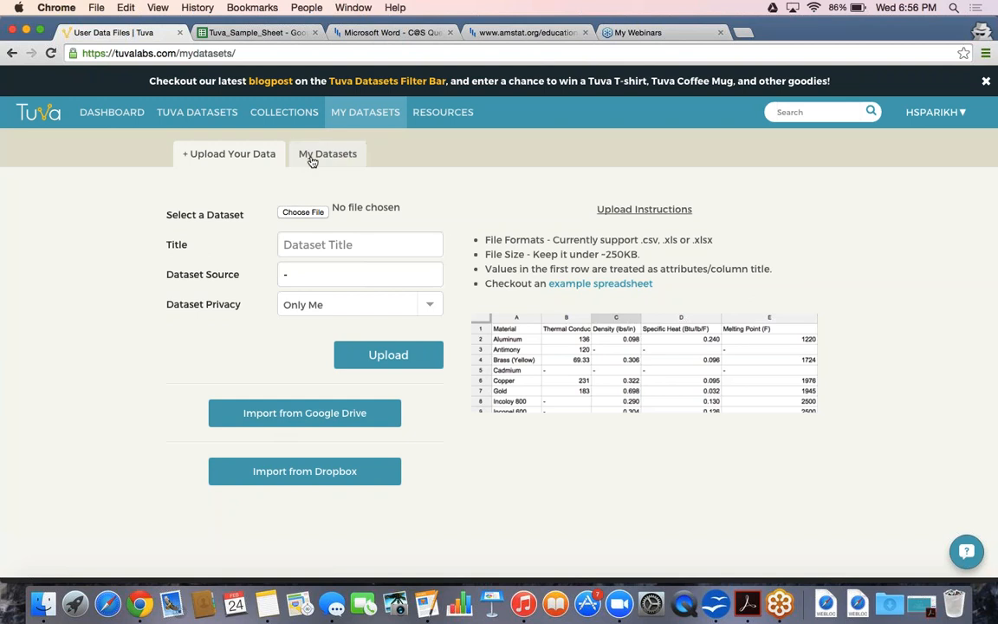
{"action": "scroll", "coordinate": [410, 325], "scroll_direction": "down", "scroll_amount": 1}
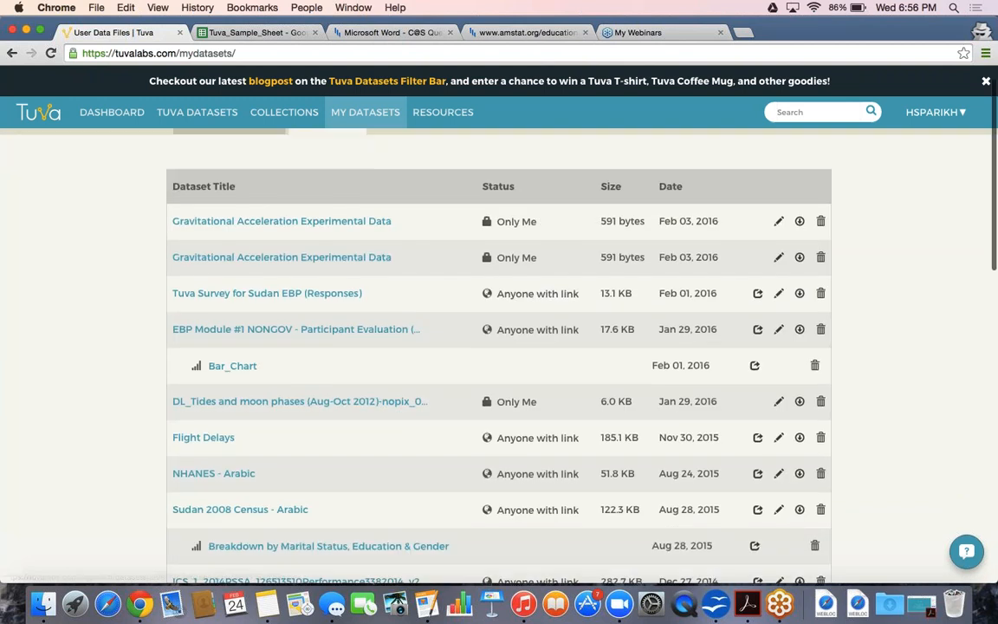
{"action": "scroll", "coordinate": [386, 286], "scroll_direction": "up", "scroll_amount": 1}
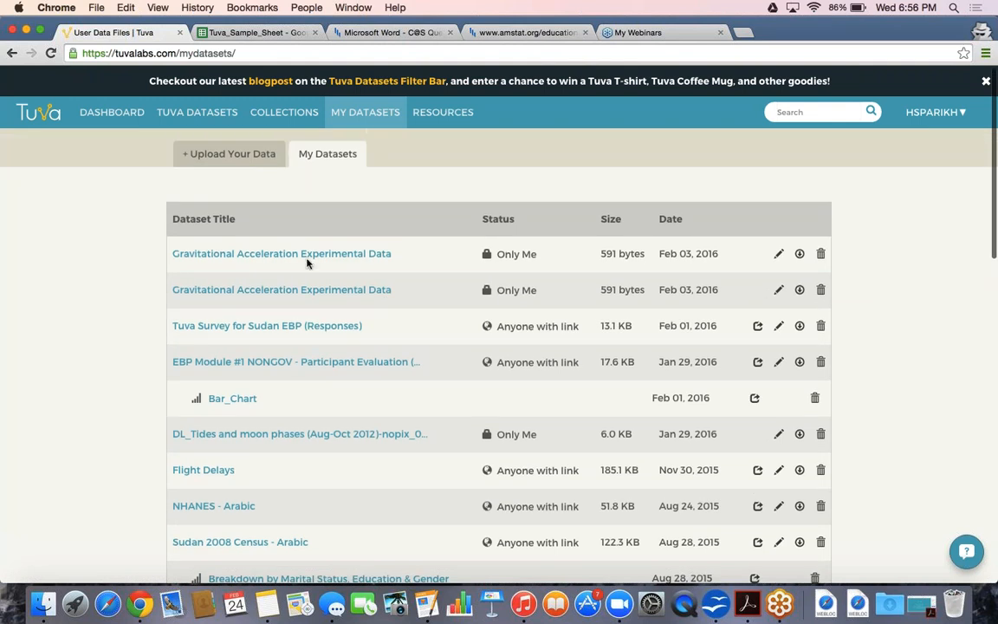
- Open Gravitational Acceleration Experimental Data, then load tuvalabs.com Collections in a new tab
{"action": "left_click", "coordinate": [382, 290]}
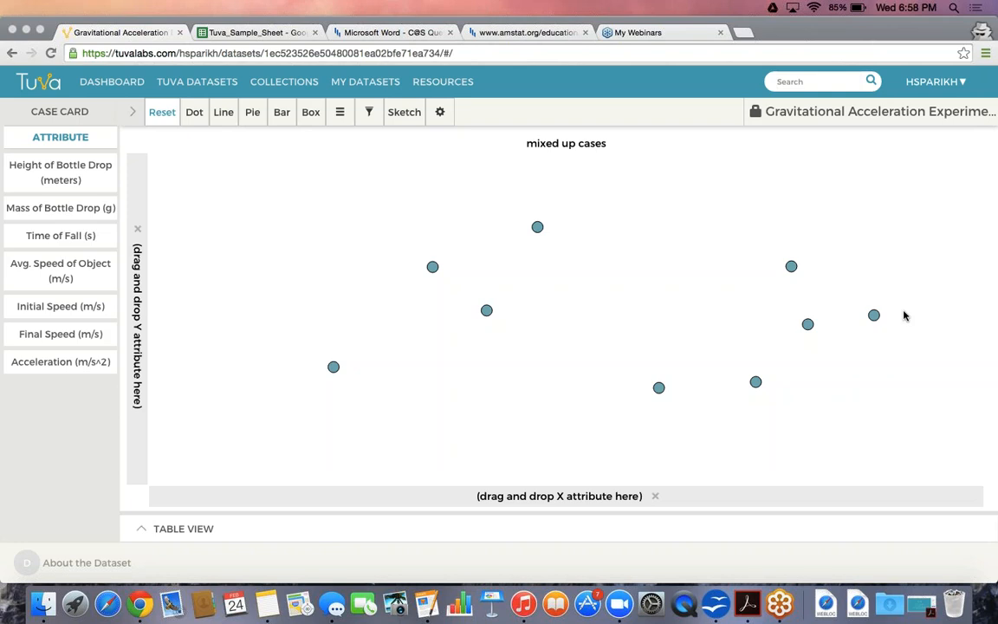
{"action": "left_click", "coordinate": [743, 37]}
{"action": "left_click", "coordinate": [743, 35]}
{"action": "type", "text": "tuvalabs.com"}
{"action": "key", "text": "Return"}
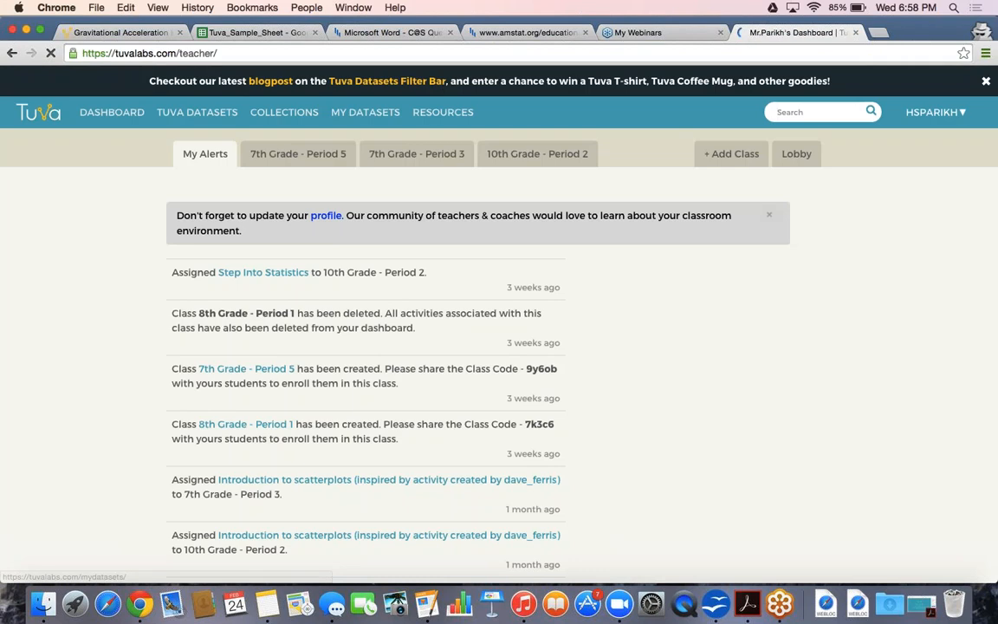
{"action": "left_click", "coordinate": [287, 126]}
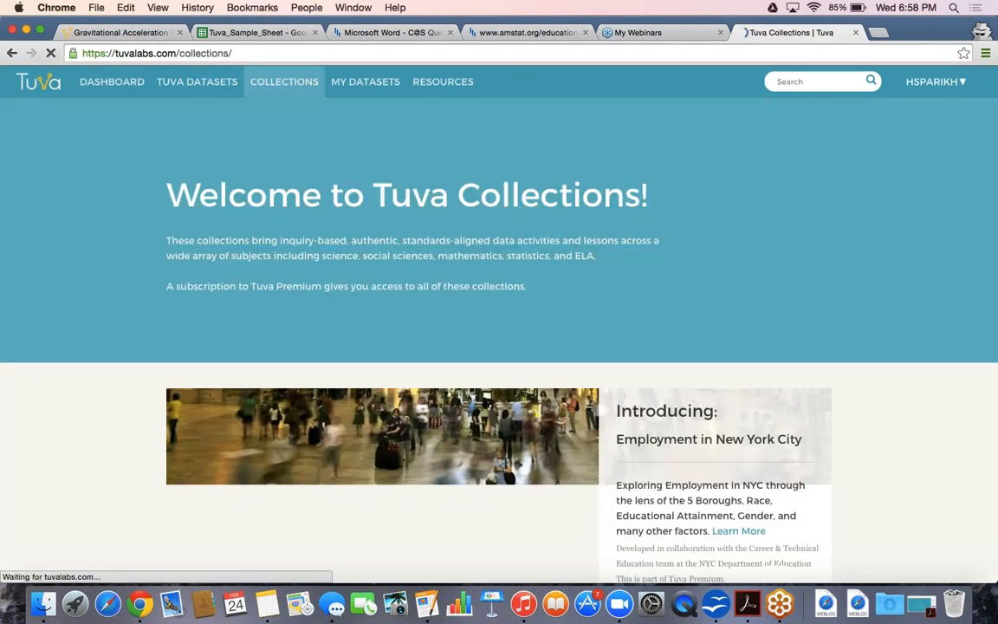
{"action": "scroll", "coordinate": [171, 327], "scroll_direction": "down", "scroll_amount": 1}
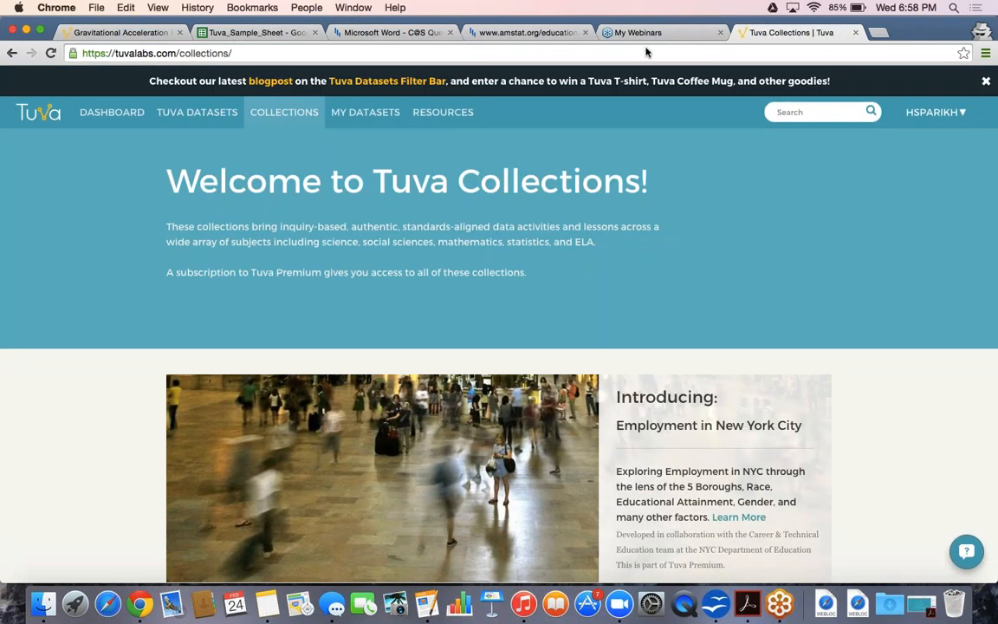
{"action": "scroll", "coordinate": [617, 260], "scroll_direction": "down", "scroll_amount": 5}
{"action": "scroll", "coordinate": [382, 225], "scroll_direction": "down", "scroll_amount": 15}
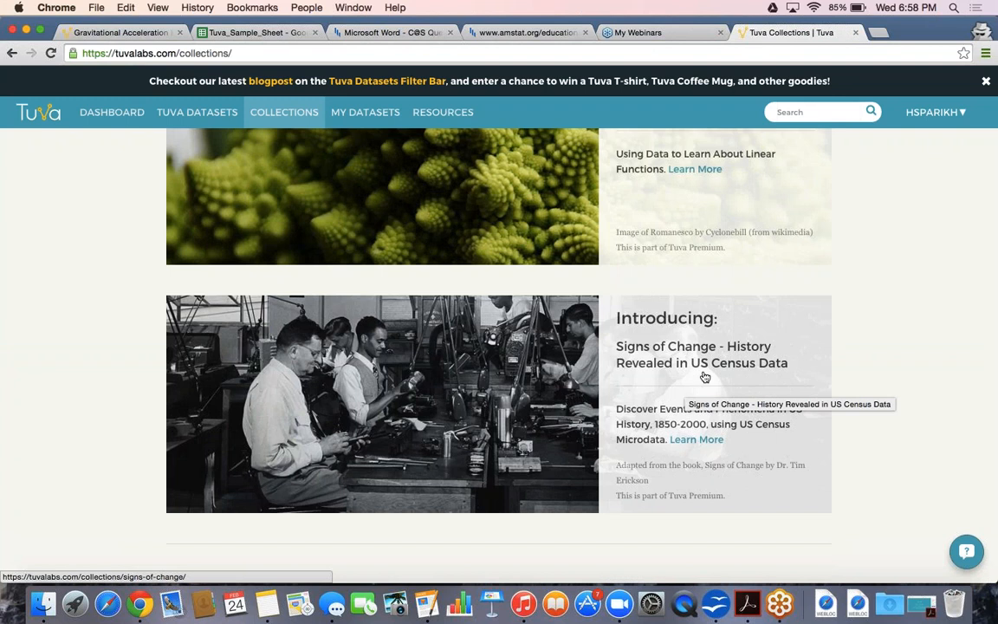
{"action": "scroll", "coordinate": [705, 377], "scroll_direction": "up", "scroll_amount": 1}
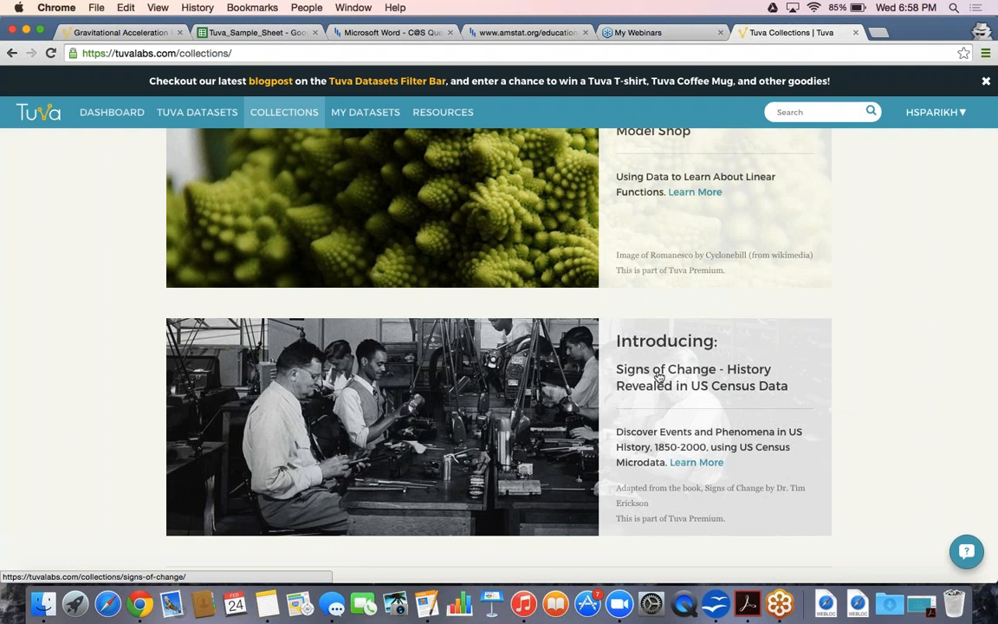
{"action": "scroll", "coordinate": [706, 375], "scroll_direction": "up", "scroll_amount": 2}
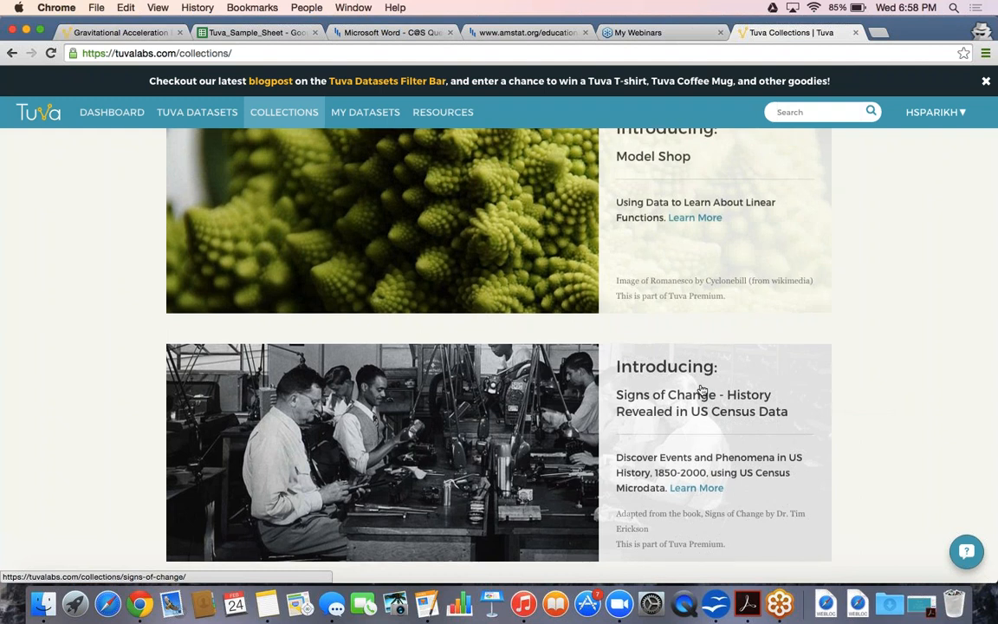
{"action": "scroll", "coordinate": [704, 394], "scroll_direction": "up", "scroll_amount": 1}
{"action": "scroll", "coordinate": [695, 410], "scroll_direction": "down", "scroll_amount": 1}
{"action": "scroll", "coordinate": [695, 410], "scroll_direction": "up", "scroll_amount": 2}
{"action": "scroll", "coordinate": [695, 411], "scroll_direction": "up", "scroll_amount": 3}
{"action": "scroll", "coordinate": [695, 410], "scroll_direction": "up", "scroll_amount": 2}
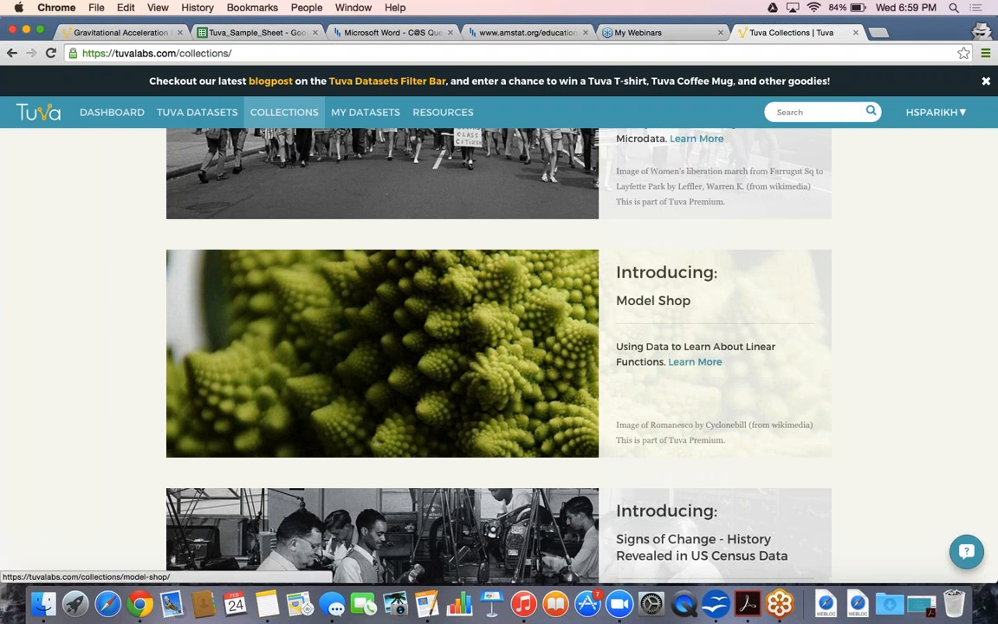
{"action": "scroll", "coordinate": [836, 336], "scroll_direction": "up", "scroll_amount": 1}
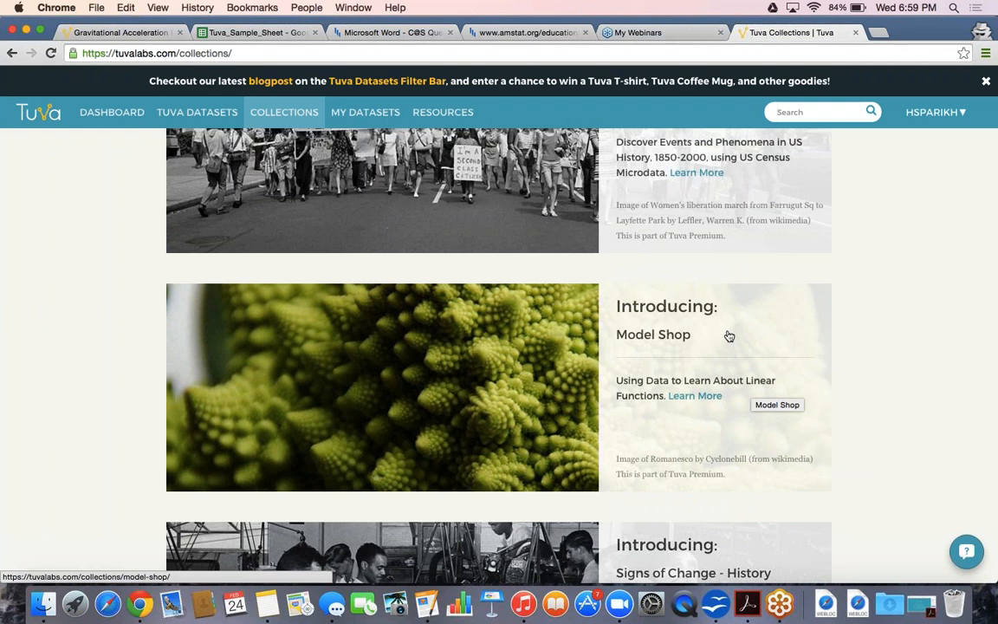
{"action": "scroll", "coordinate": [729, 336], "scroll_direction": "up", "scroll_amount": 5}
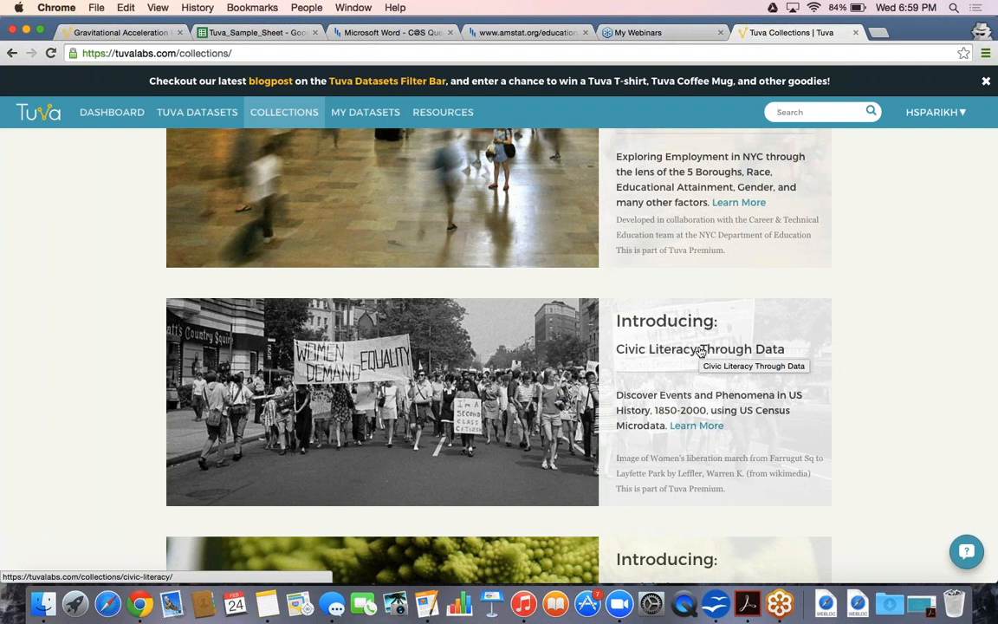
{"action": "scroll", "coordinate": [700, 350], "scroll_direction": "up", "scroll_amount": 1}
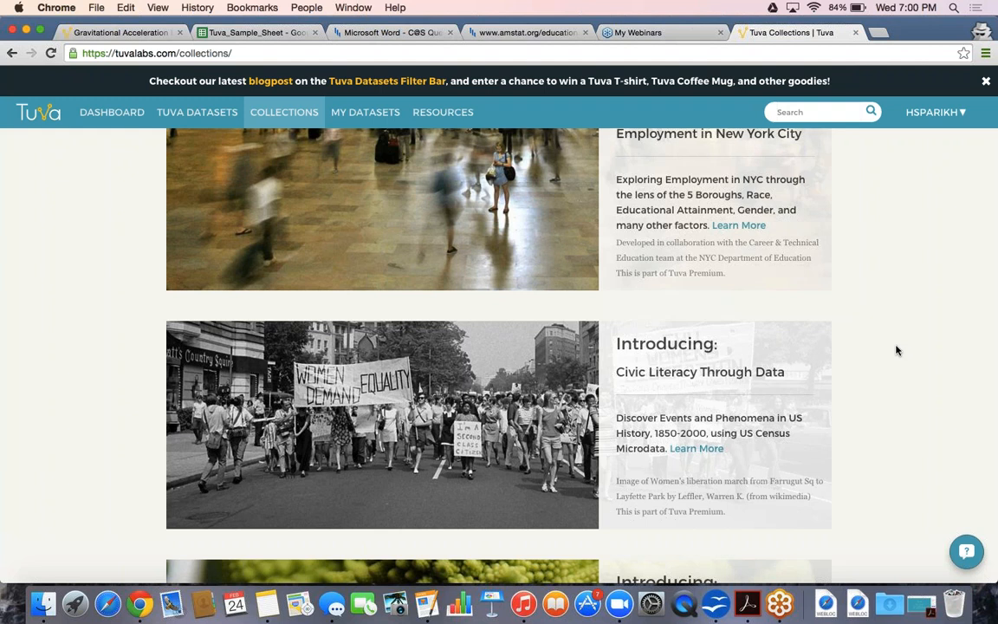
{"action": "scroll", "coordinate": [897, 351], "scroll_direction": "up", "scroll_amount": 3}
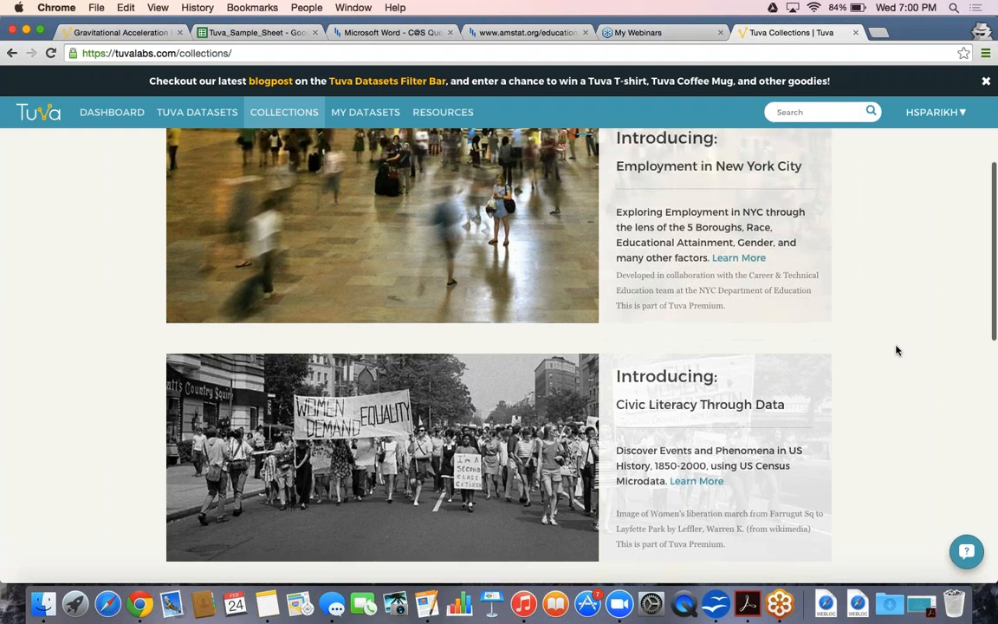
{"action": "scroll", "coordinate": [897, 350], "scroll_direction": "up", "scroll_amount": 3}
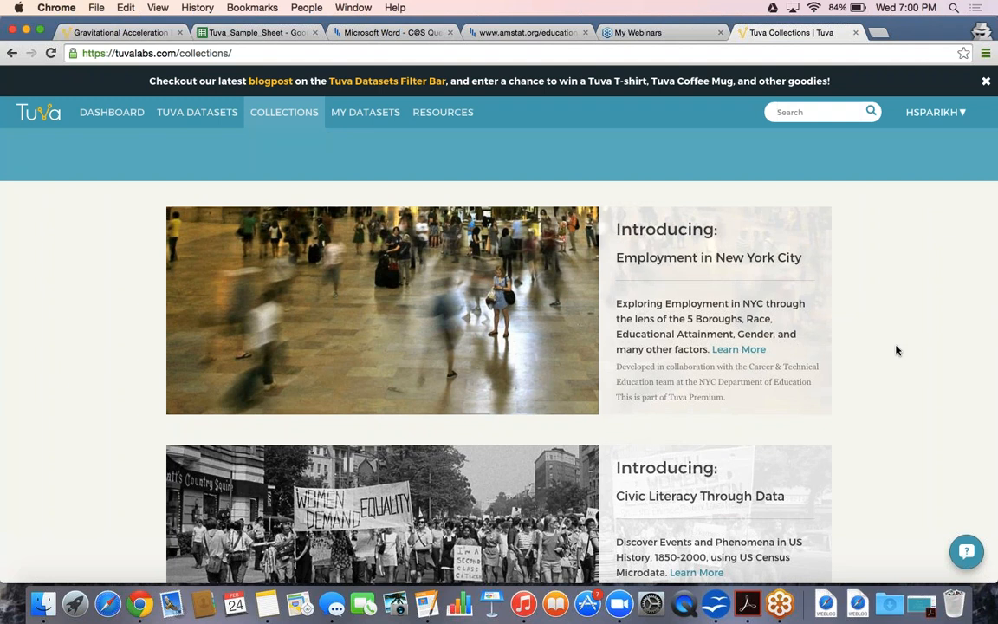
{"action": "scroll", "coordinate": [897, 350], "scroll_direction": "up", "scroll_amount": 2}
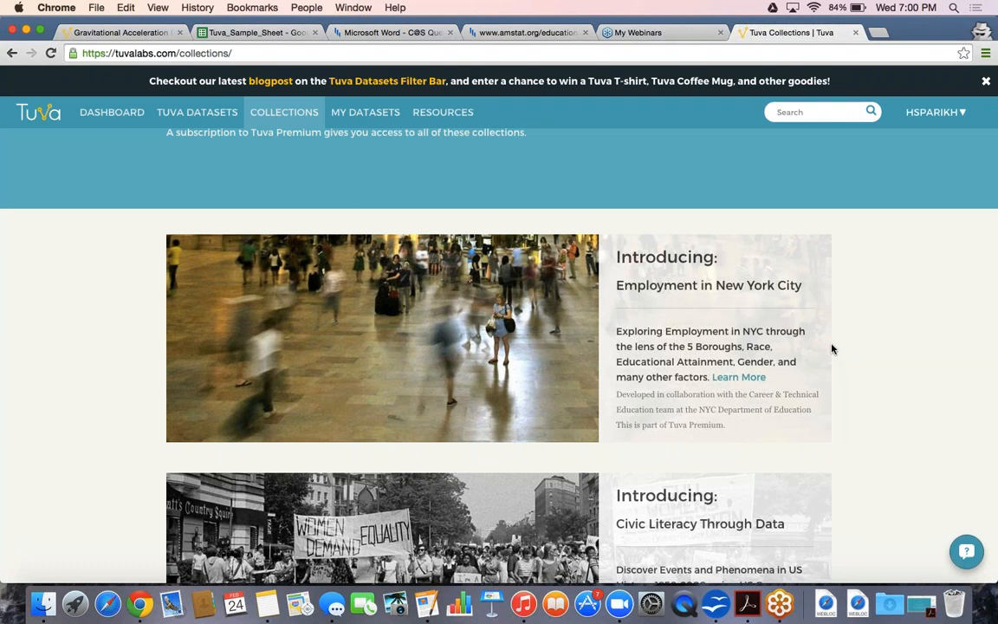
{"action": "scroll", "coordinate": [832, 349], "scroll_direction": "down", "scroll_amount": 15}
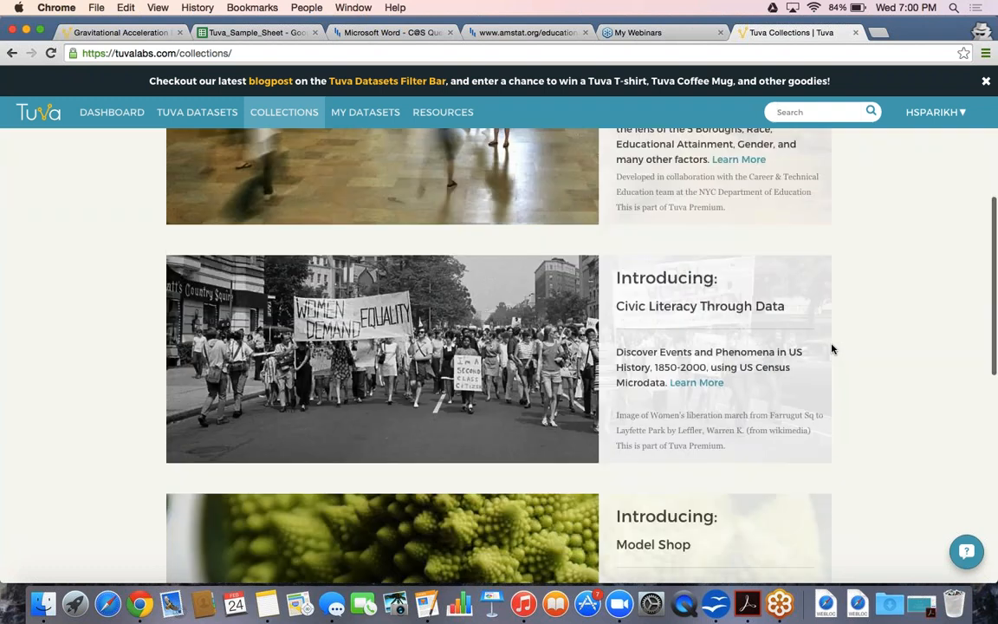
{"action": "scroll", "coordinate": [832, 349], "scroll_direction": "up", "scroll_amount": 15}
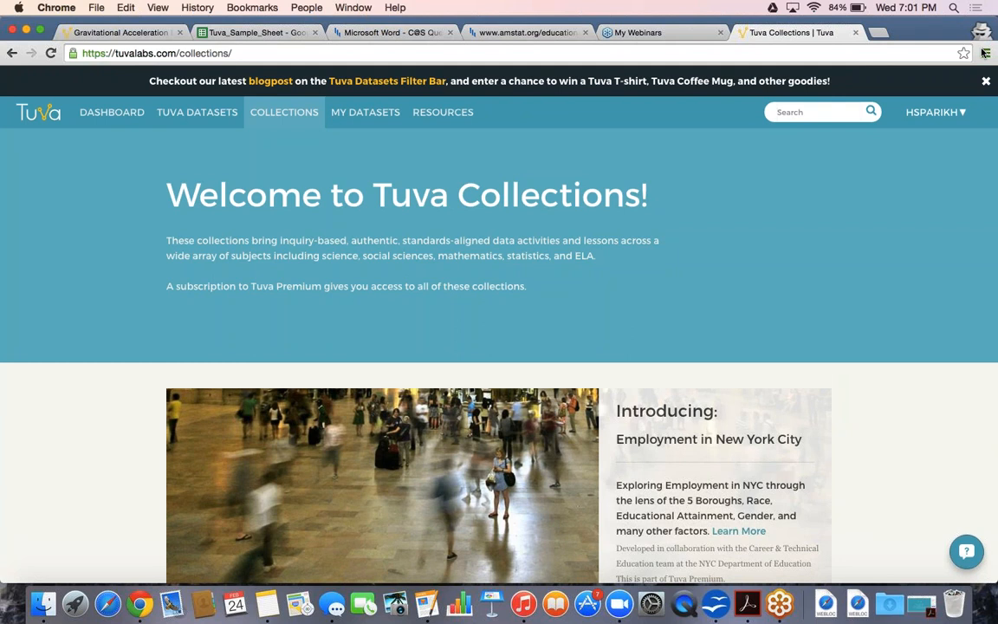
{"action": "left_click", "coordinate": [984, 53]}
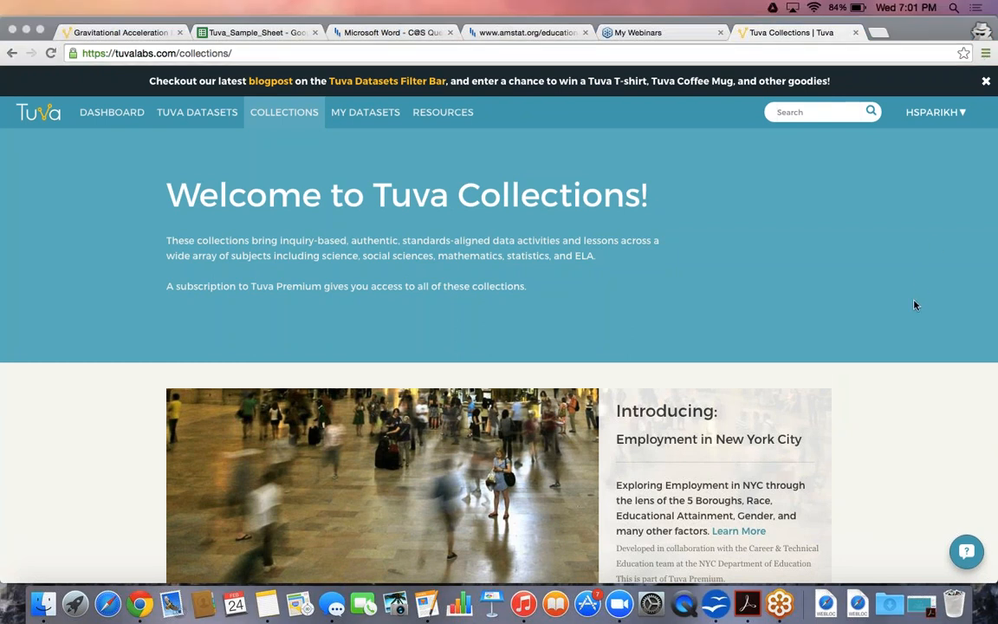